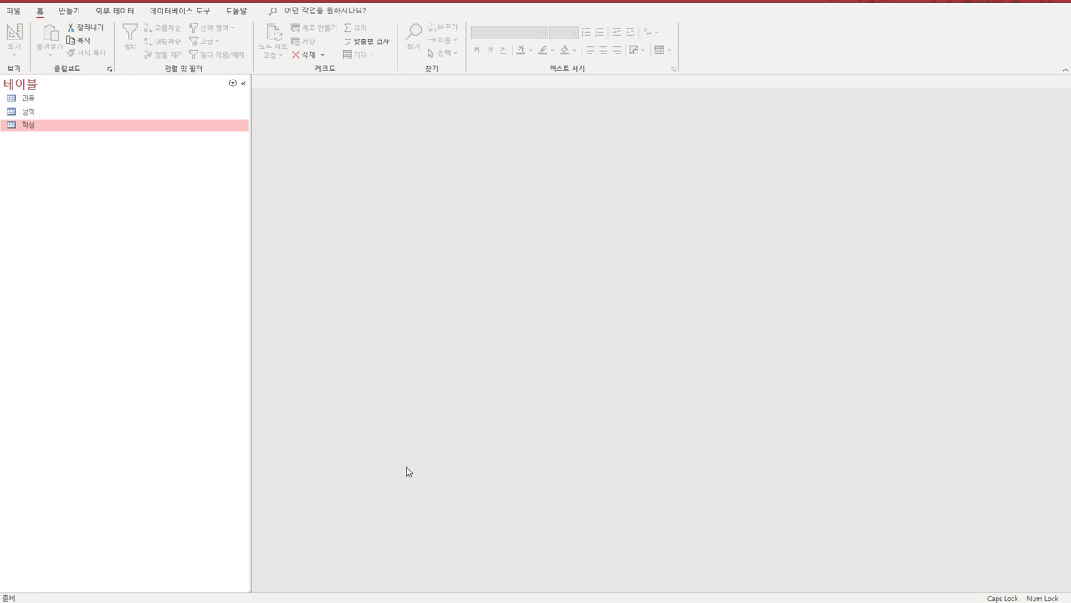
# Step: Open the 성적 table in Design view
pyautogui.click(38, 113)
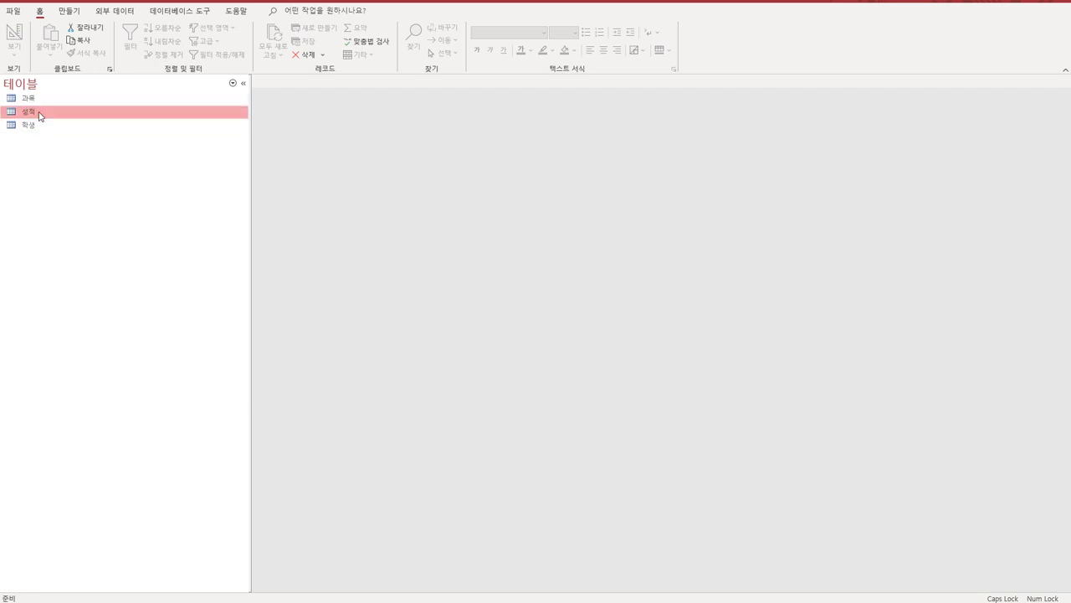
pyautogui.rightClick(38, 115)
pyautogui.click(94, 135)
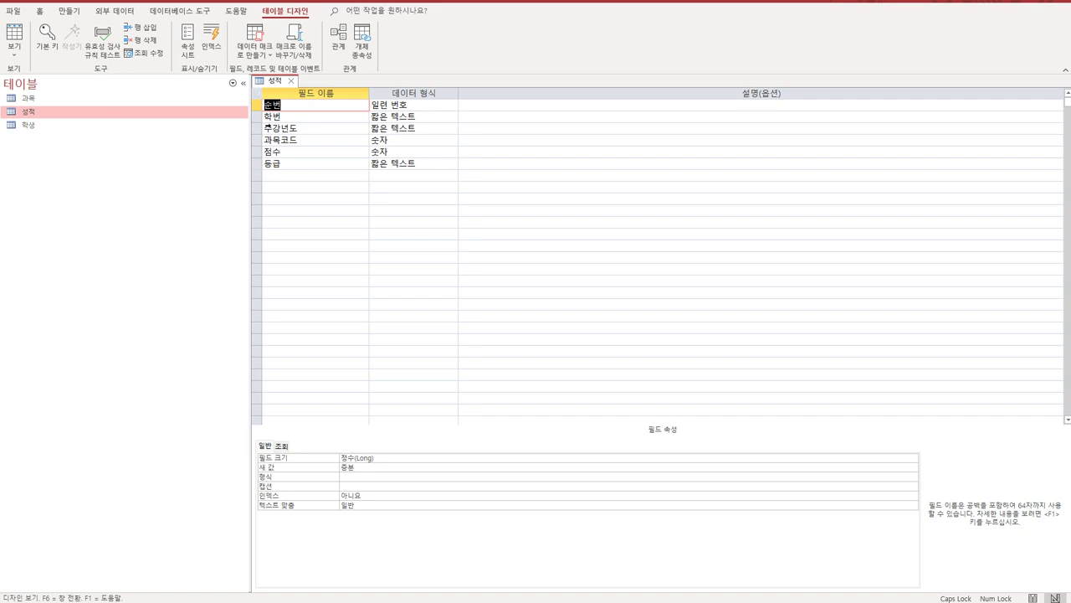
# Step: Set the 학번 and 과목코드 fields together as the primary key of the 성적 table
pyautogui.click(258, 117)
pyautogui.click(257, 118)
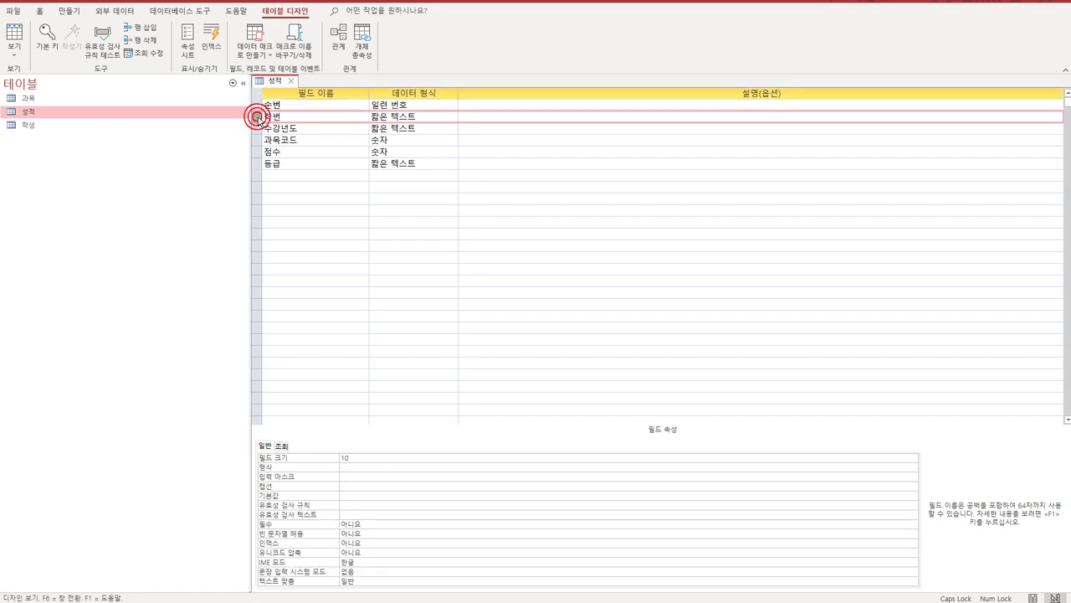
pyautogui.moveTo(258, 122); pyautogui.dragTo(261, 140)
pyautogui.click(258, 140)
pyautogui.click(258, 140)
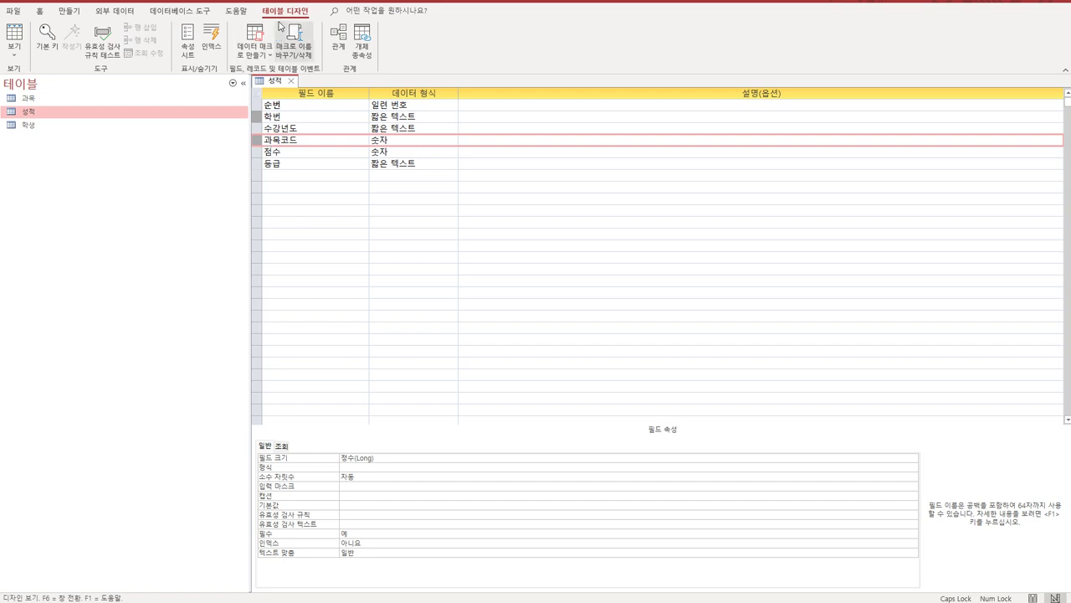
pyautogui.click(48, 38)
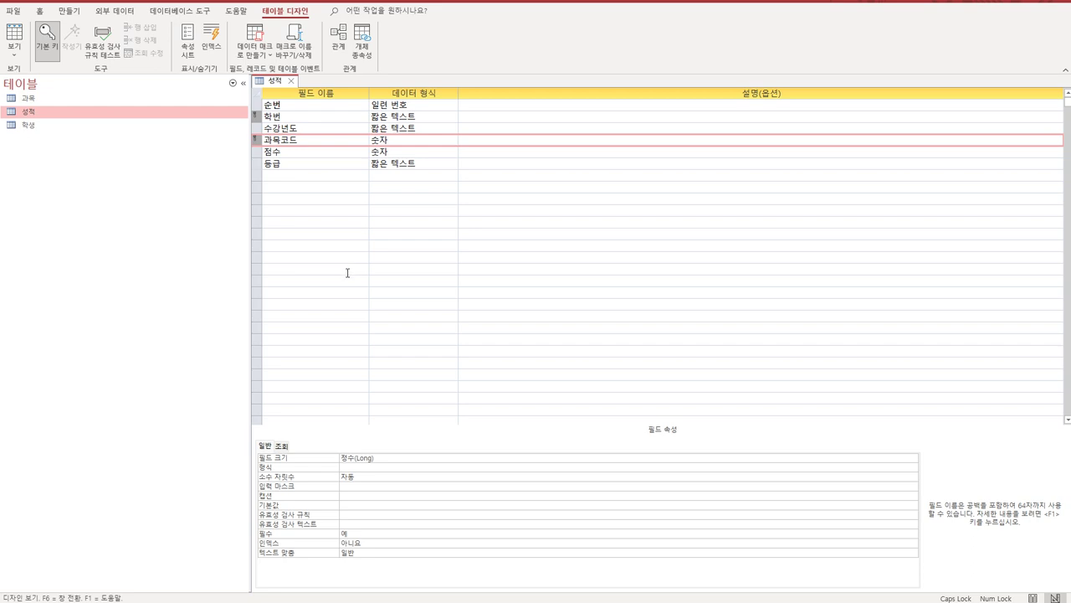
# Step: Set the default value of the 수강년도 field to =YEAR(DATE()) using the Zoom editor
pyautogui.click(308, 130)
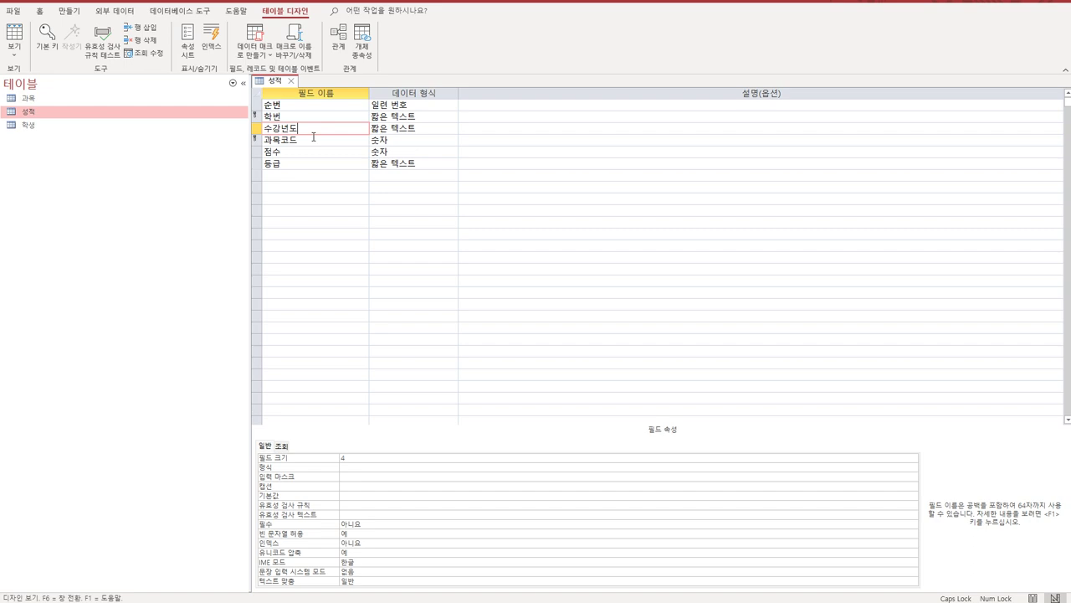
pyautogui.click(365, 499)
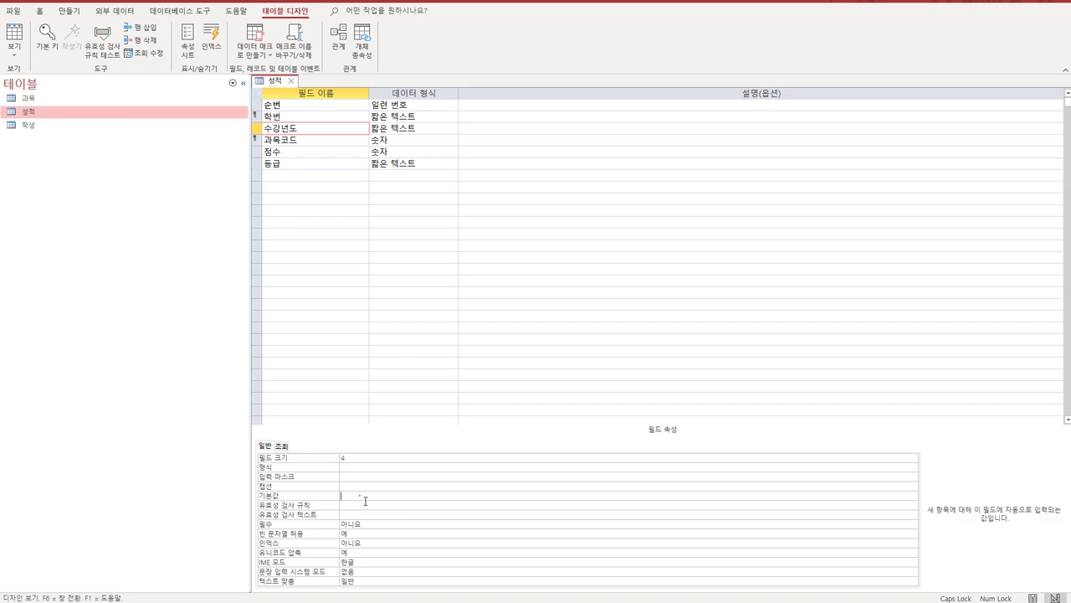
pyautogui.click(365, 500)
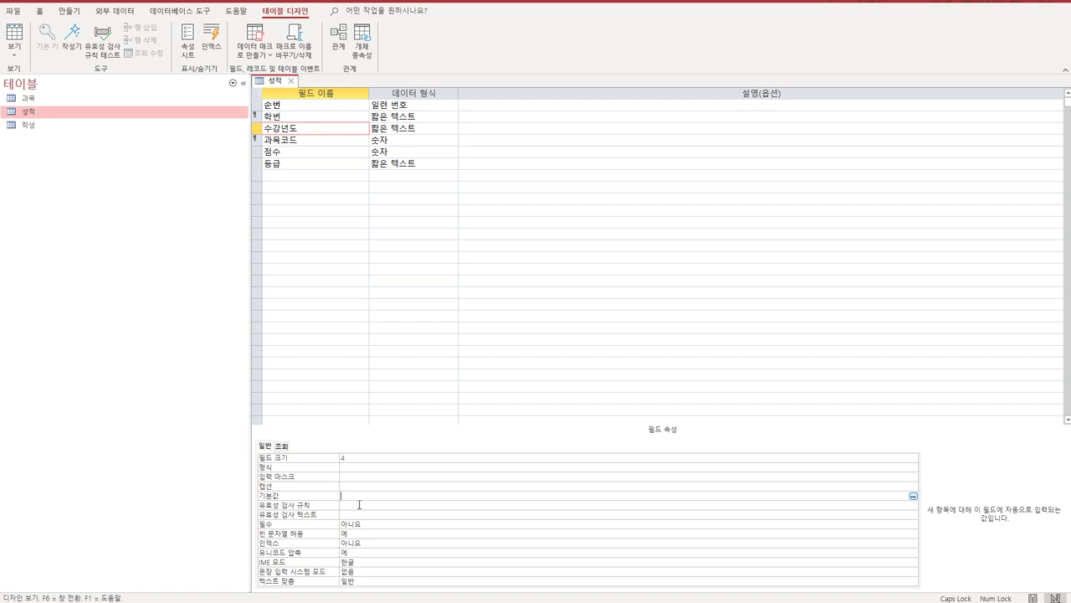
pyautogui.hotkey('shift', 'F2')
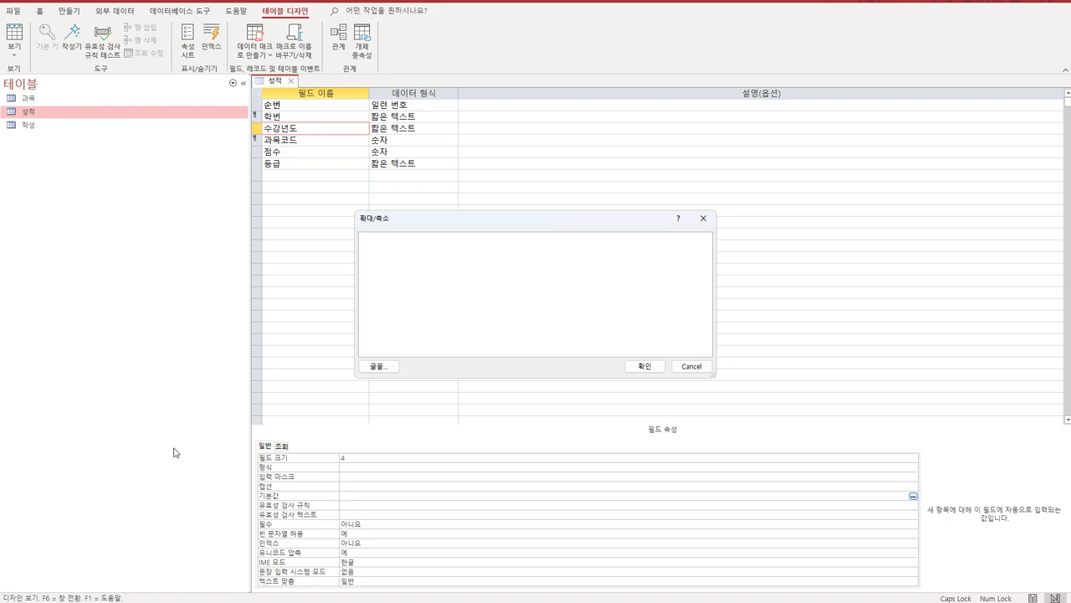
pyautogui.click(389, 372)
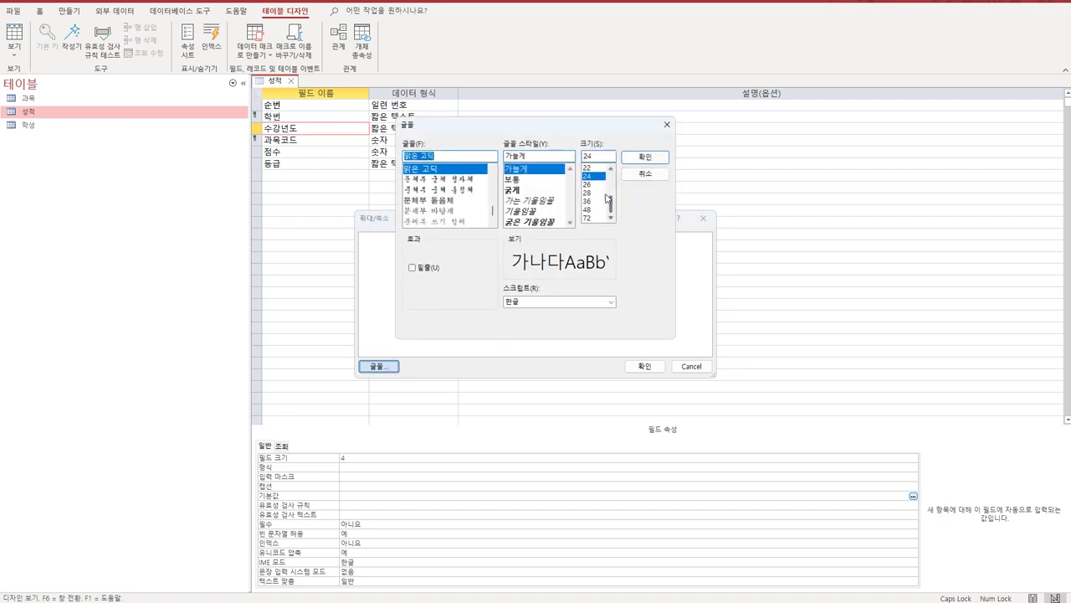
pyautogui.click(643, 174)
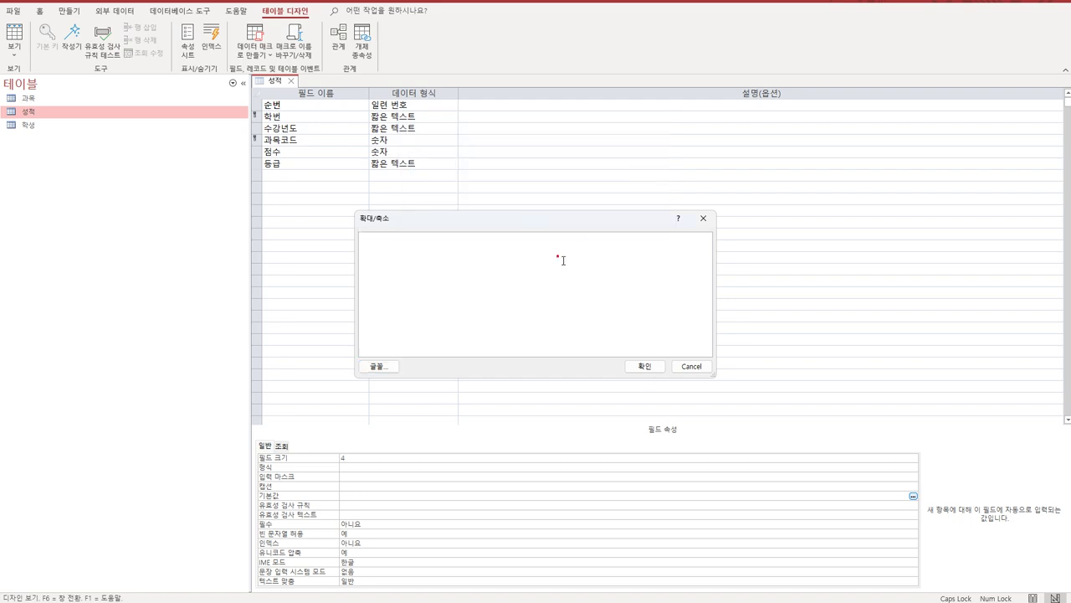
pyautogui.click(563, 261)
pyautogui.write('=YEAR(')
pyautogui.write('DATE()')
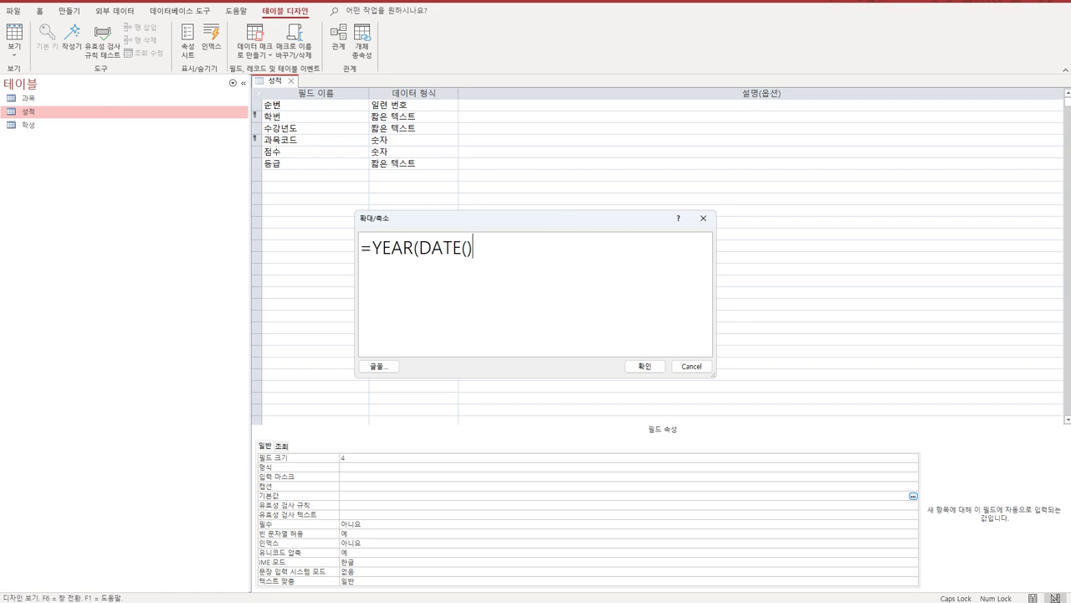
pyautogui.write(')')
pyautogui.click(645, 366)
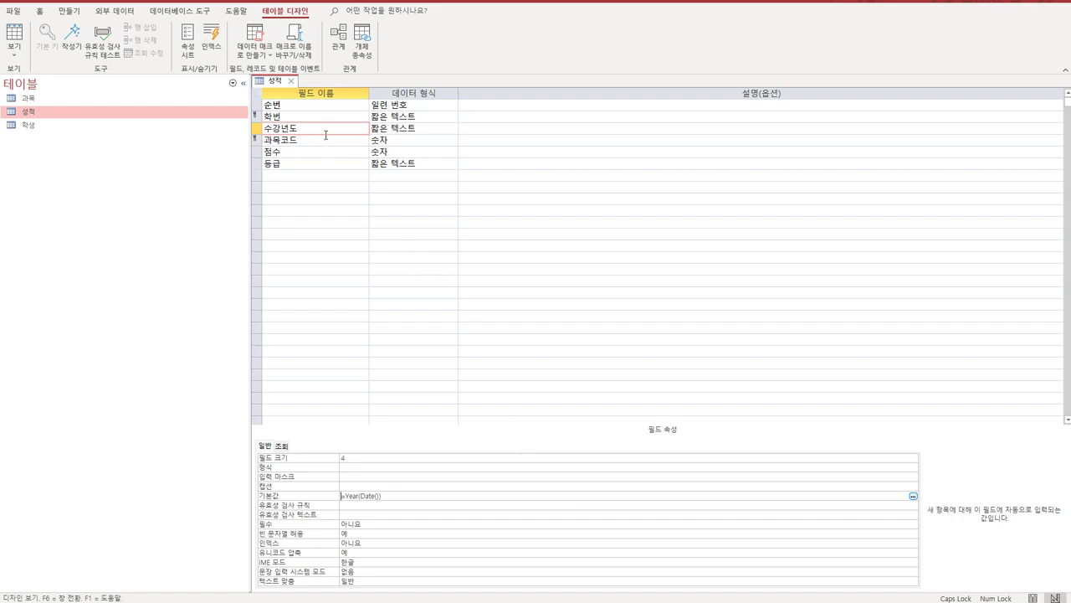
# Step: Set the validation rule of the 등급 field to IN(A,B,C,D,F) in the Zoom editor
pyautogui.click(304, 165)
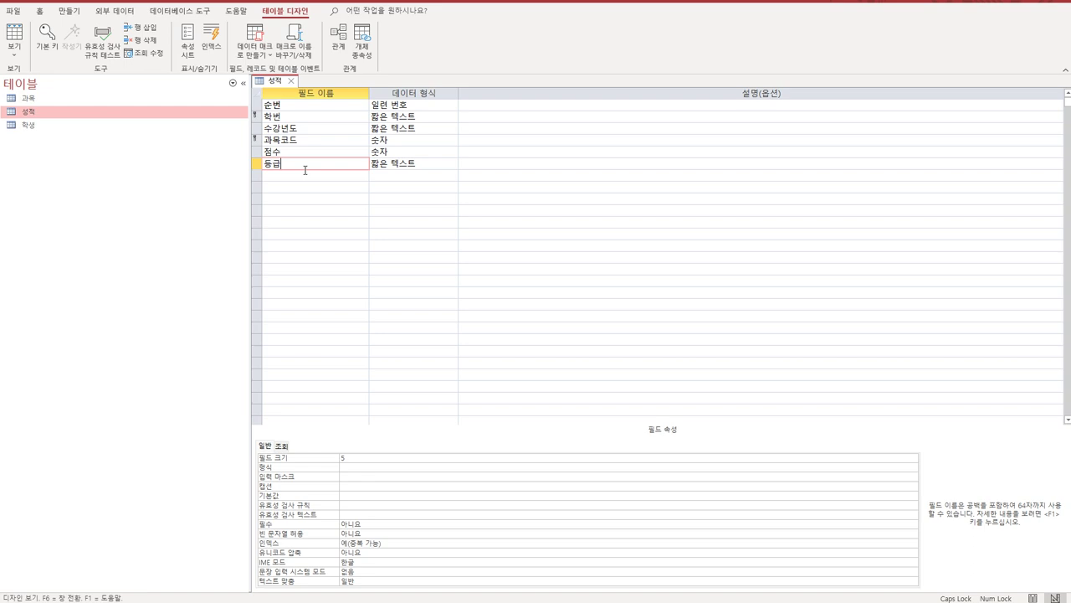
pyautogui.click(386, 508)
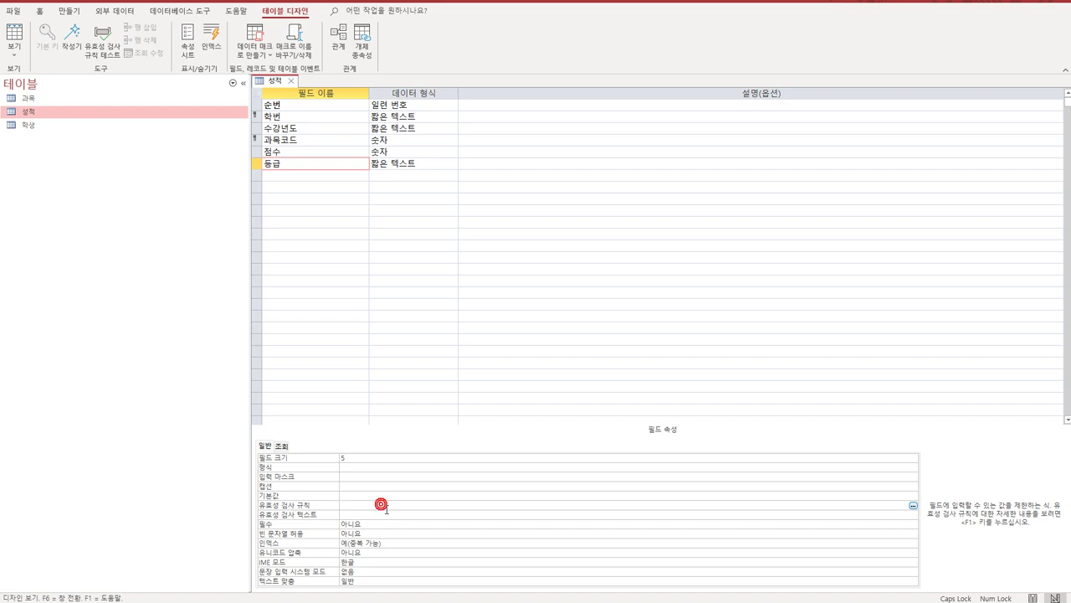
pyautogui.hotkey('shift', 'F2')
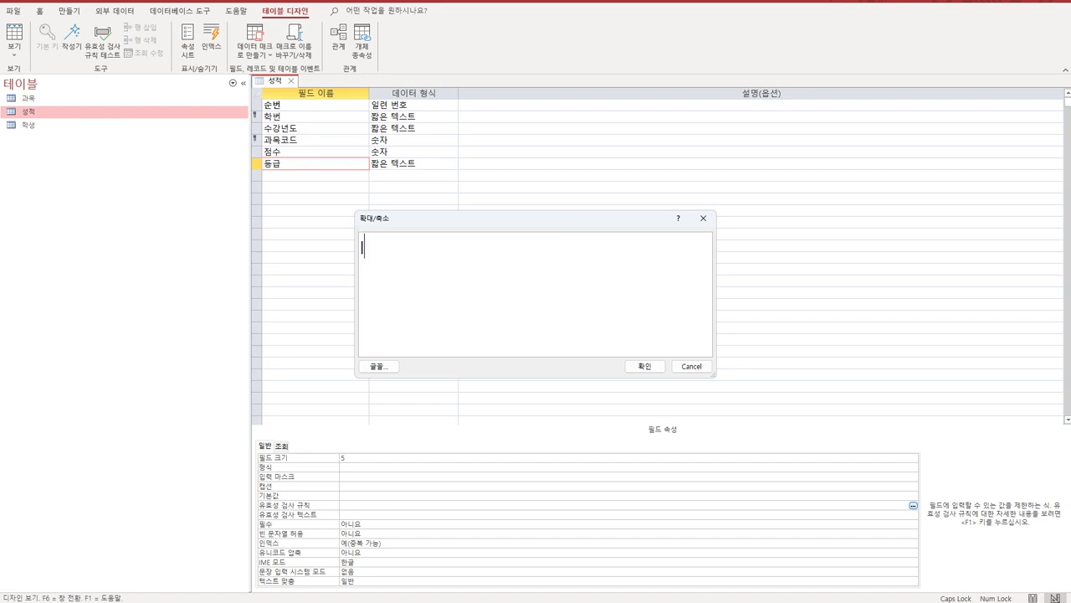
pyautogui.write('IN(A,B,C,D,F)')
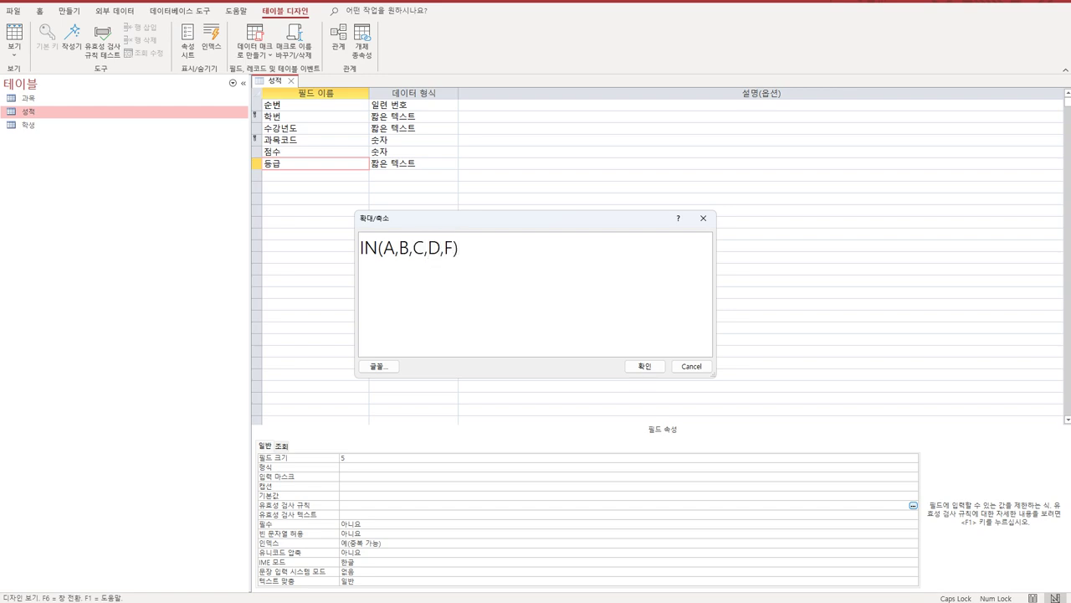
pyautogui.click(643, 366)
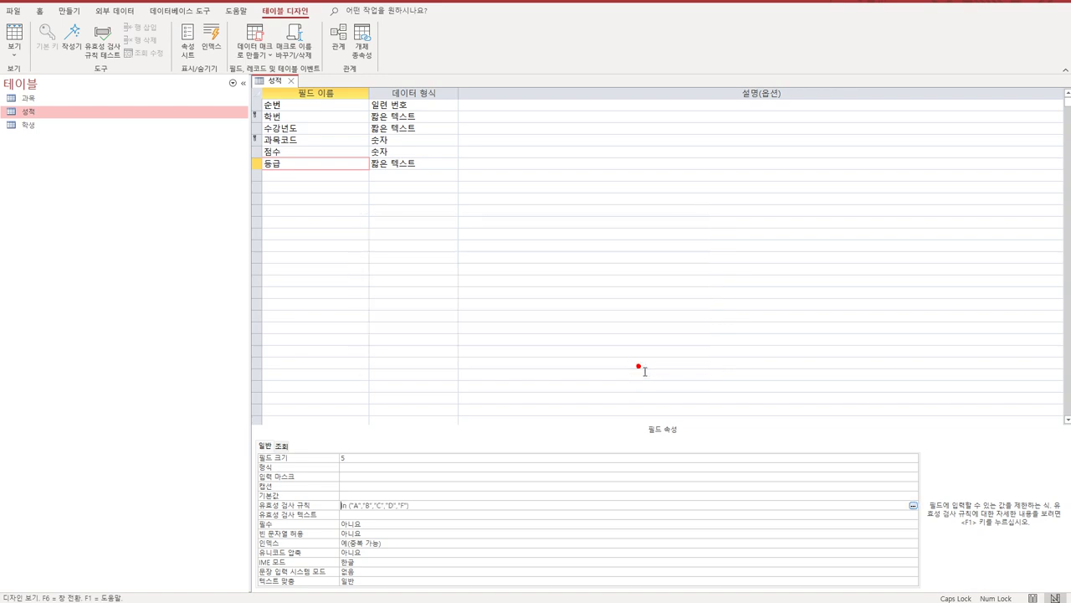
# Step: In the 등급 validation rule, remove the opening In ( and replace the comma between "A" and "B" with OR
pyautogui.click(443, 507)
pyautogui.hotkey('shift', 'F2')
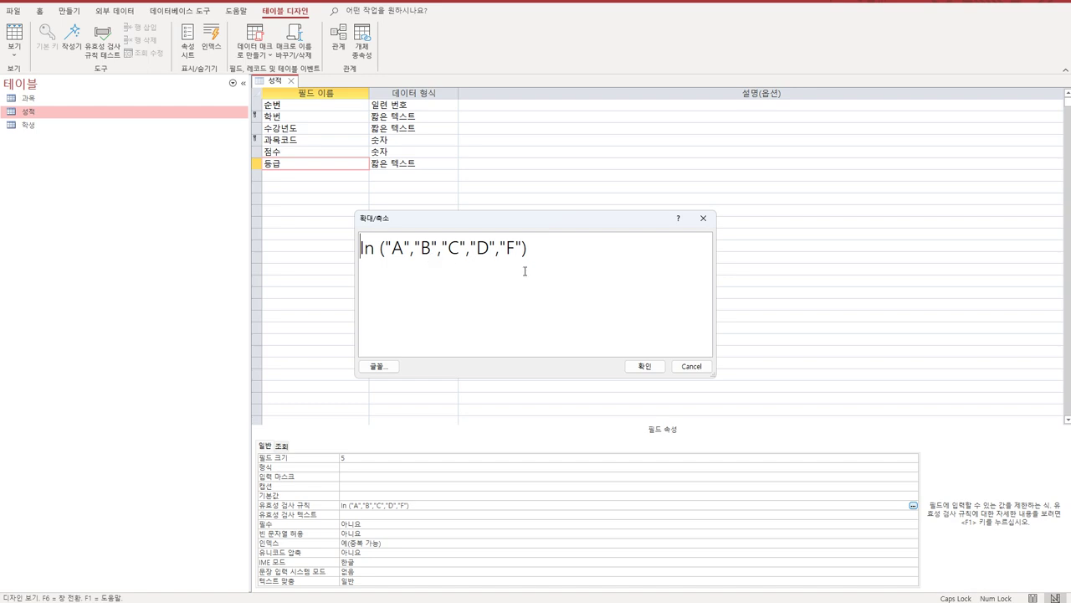
pyautogui.doubleClick(372, 254)
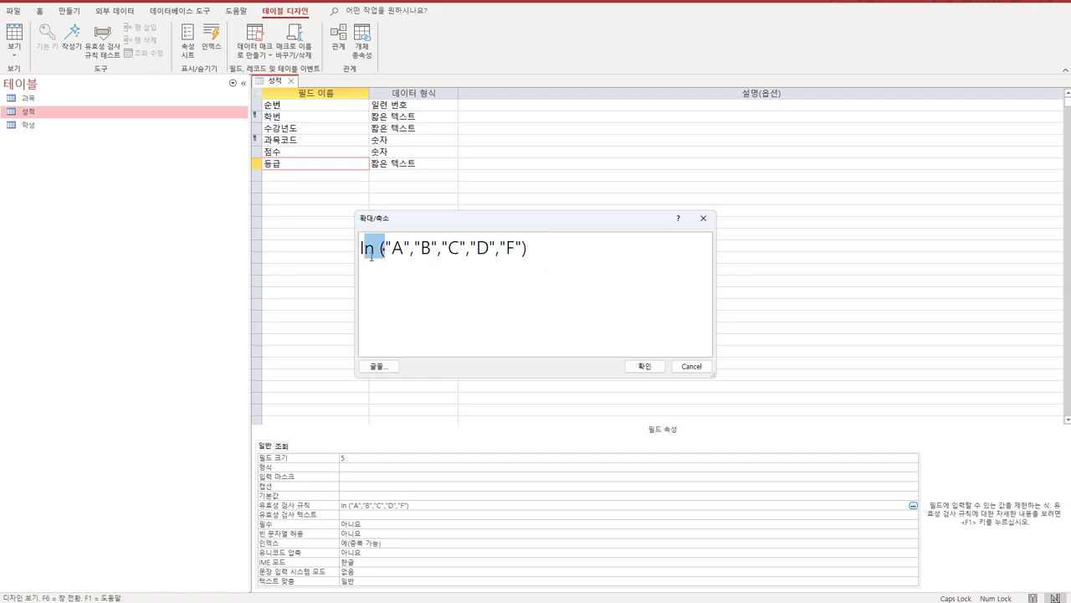
pyautogui.press('Delete')
pyautogui.press('Delete')
pyautogui.press('Right')
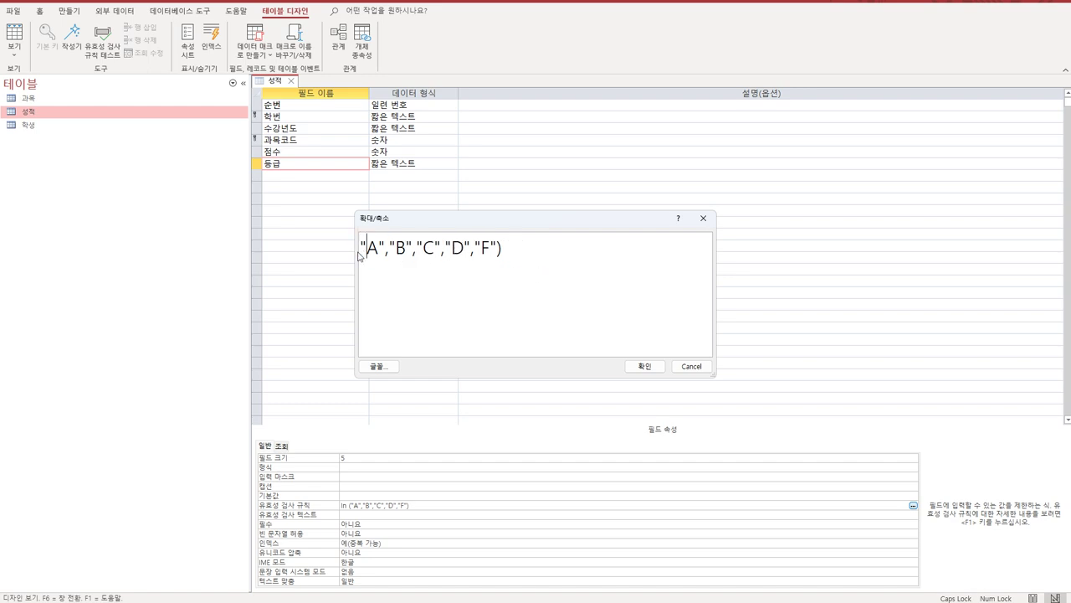
pyautogui.press('Right')
pyautogui.press('Right')
pyautogui.write('ㅐㄱ')
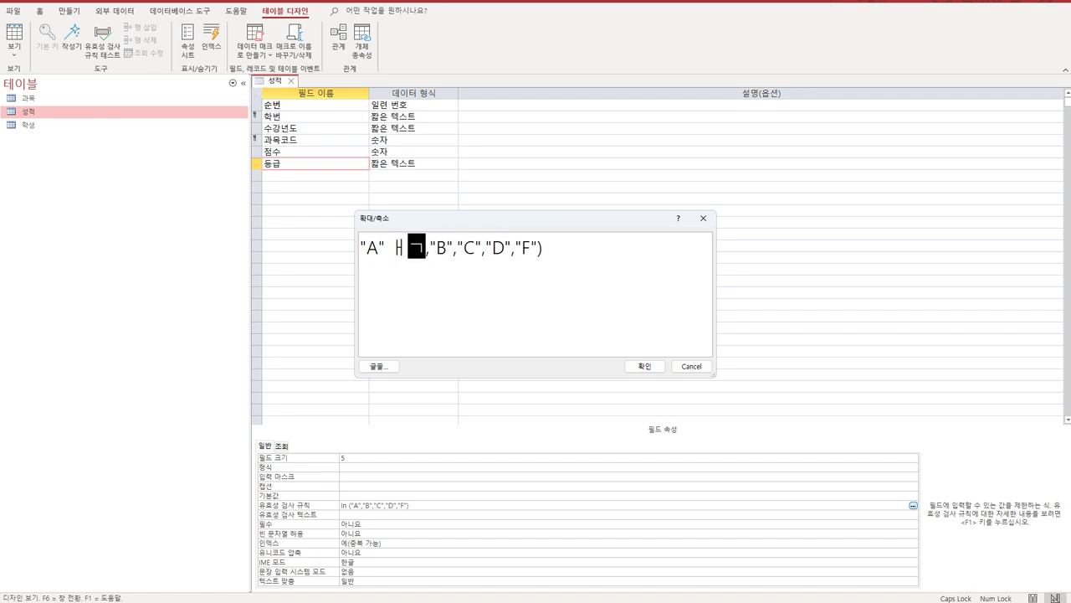
pyautogui.press('BackSpace')
pyautogui.press('BackSpace')
pyautogui.write('OR')
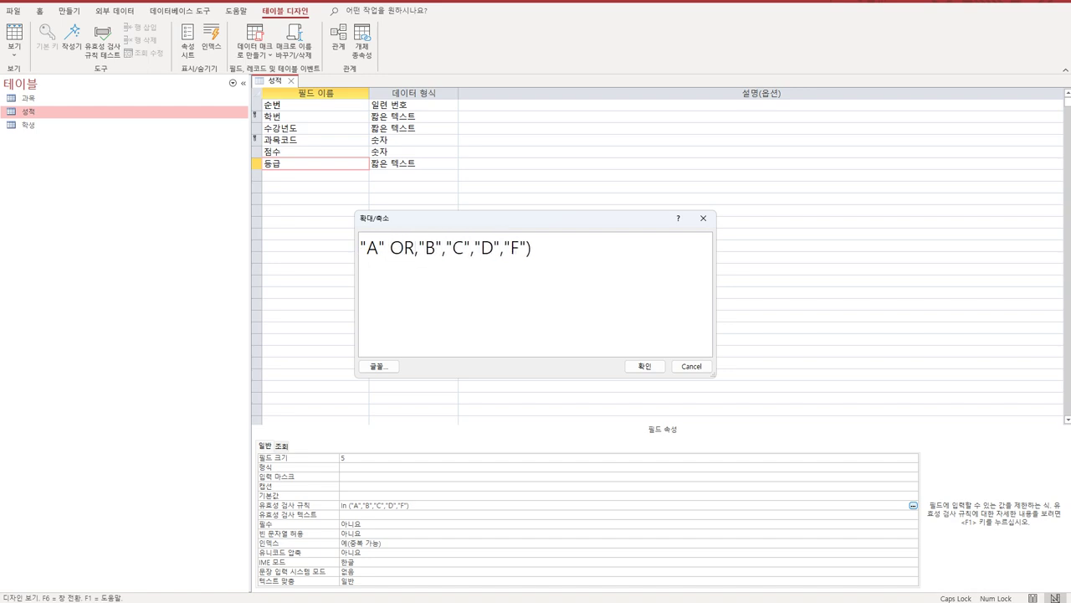
pyautogui.hotkey('shift', 'Right')
pyautogui.press('BackSpace')
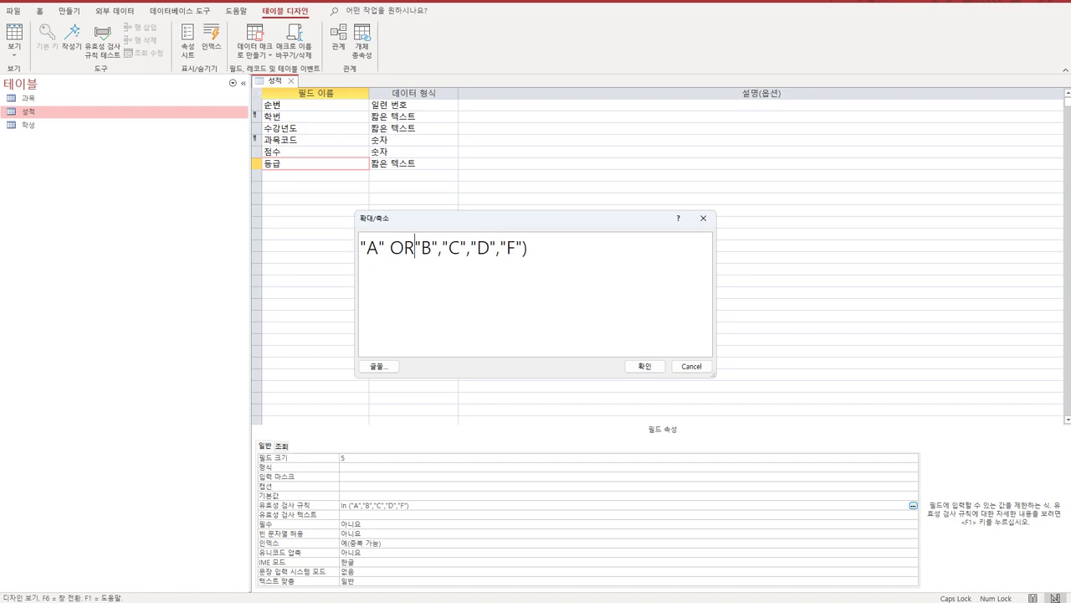
# Step: Replace the comma between "B" and "C" in the 등급 validation rule with OR
pyautogui.press('Right')
pyautogui.press('Right')
pyautogui.press('Right')
pyautogui.write('OR')
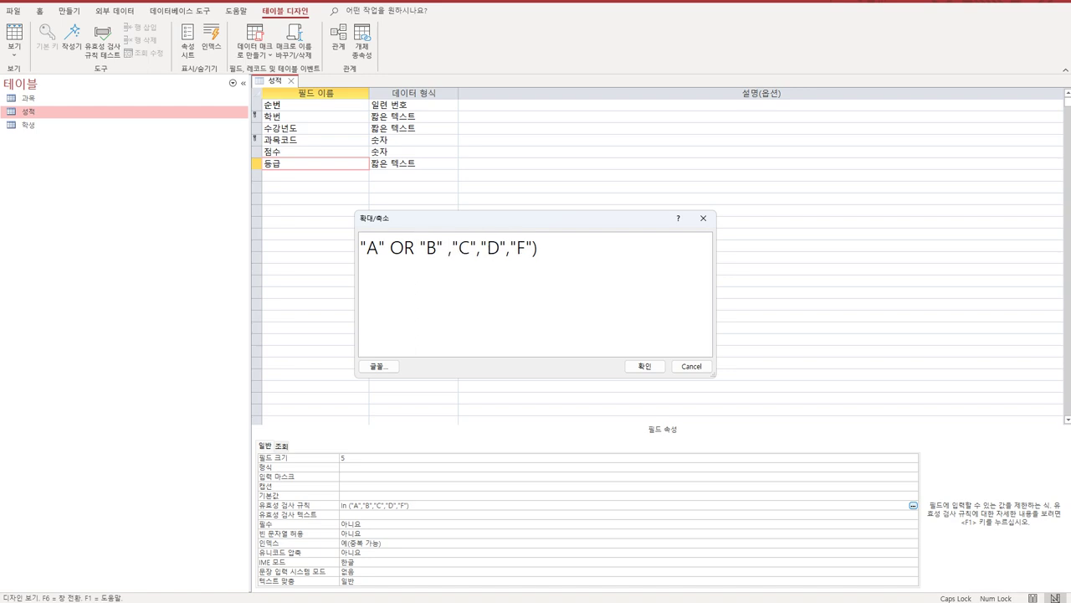
pyautogui.hotkey('shift', 'Left')
pyautogui.hotkey('shift', 'Left')
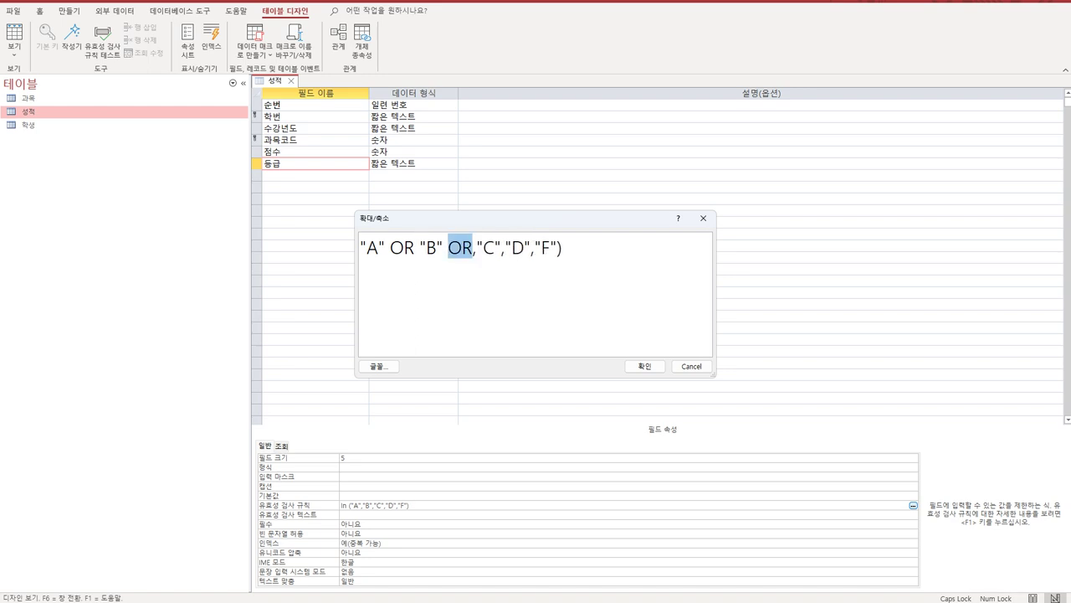
pyautogui.press('Right')
pyautogui.press('Delete')
pyautogui.press('Right')
pyautogui.press('Right')
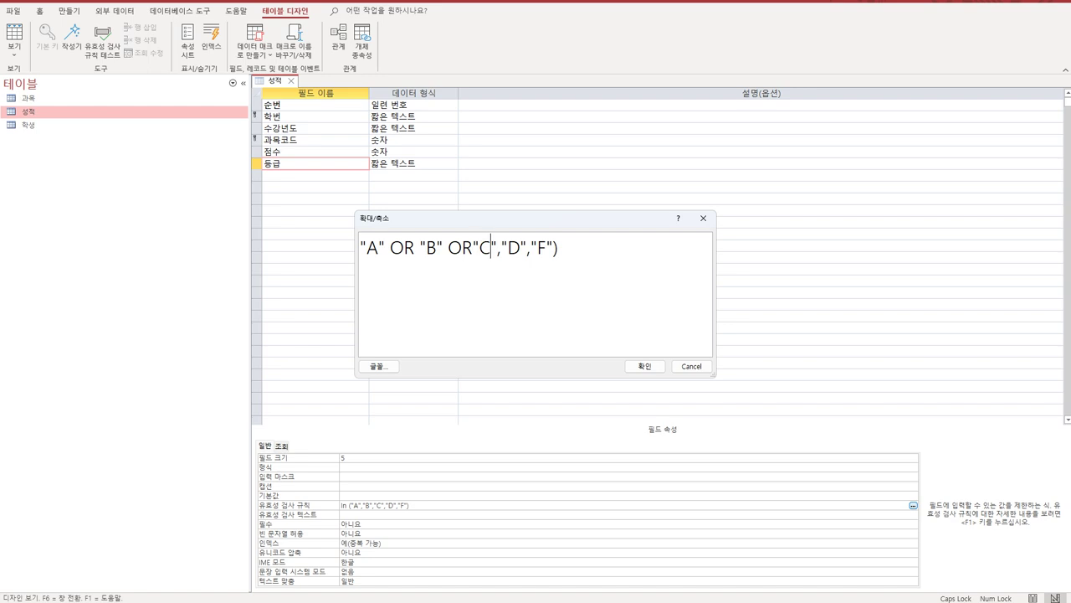
# Step: Replace the comma between "C" and "D" with OR, spacing the operators apart from the quoted grades
pyautogui.press('Left')
pyautogui.press('Left')
pyautogui.press('Right')
pyautogui.press('Right')
pyautogui.press('Right')
pyautogui.hotkey('shift', 'Right')
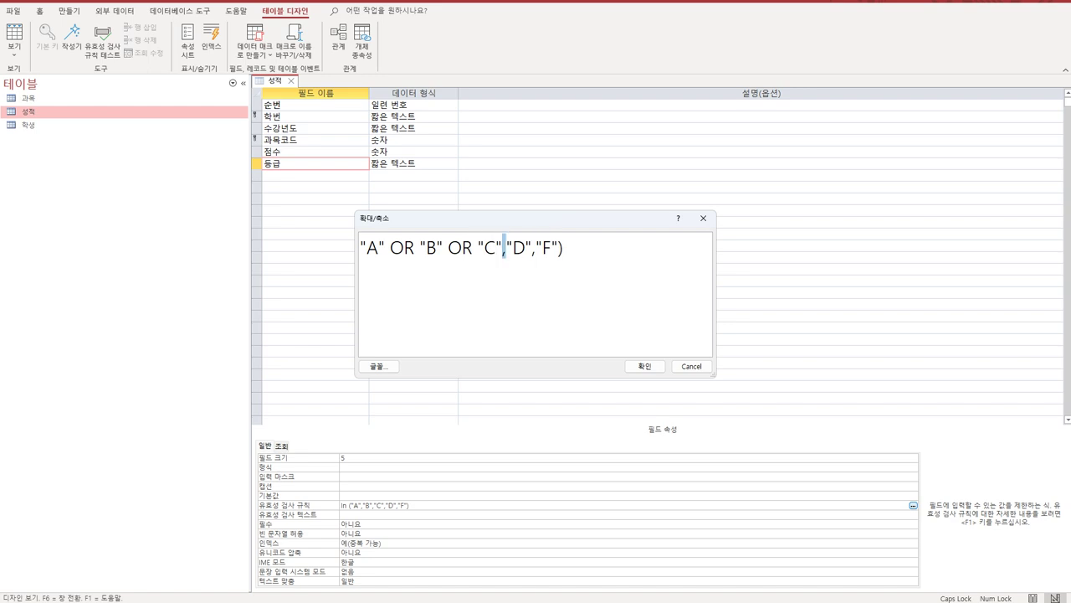
pyautogui.write('OR')
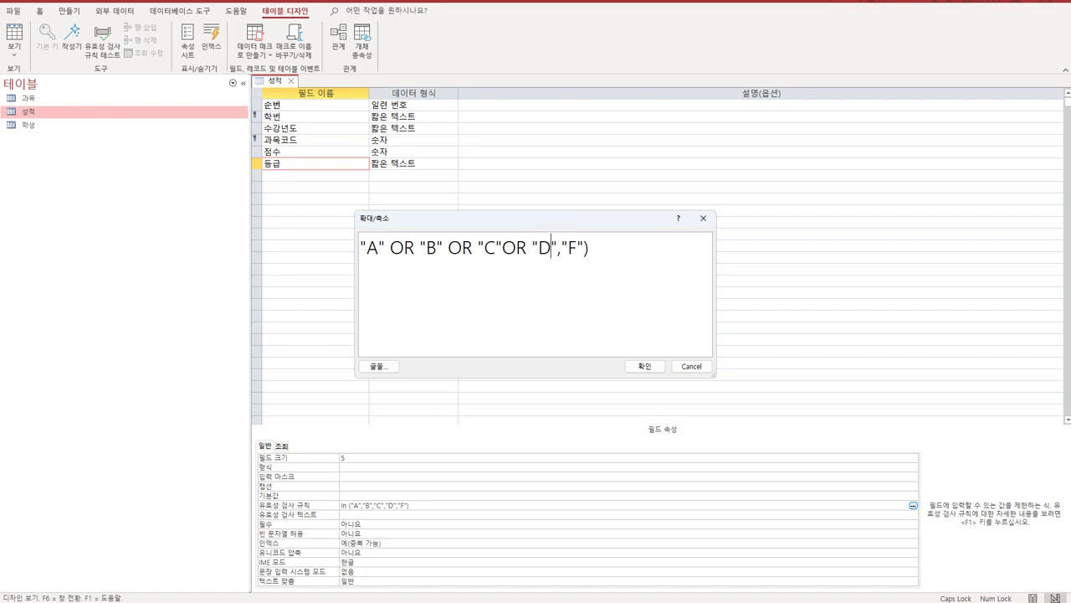
pyautogui.press('Left')
pyautogui.press('Left')
pyautogui.press('Left')
# Step: Join "D" and "F" with OR, remove the closing parenthesis, and apply the 등급 rule "A" OR "B" OR "C" OR "D" OR "F"
pyautogui.click(556, 247)
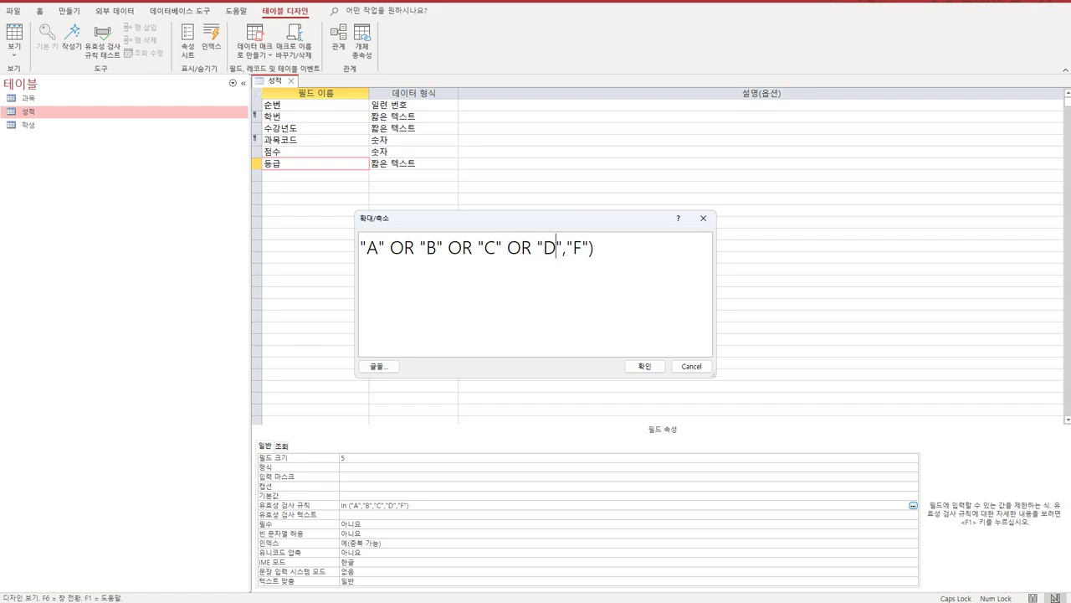
pyautogui.click(562, 248)
pyautogui.press('BackSpace')
pyautogui.write('OR')
pyautogui.click(620, 247)
pyautogui.press('BackSpace')
pyautogui.click(592, 247)
pyautogui.click(643, 366)
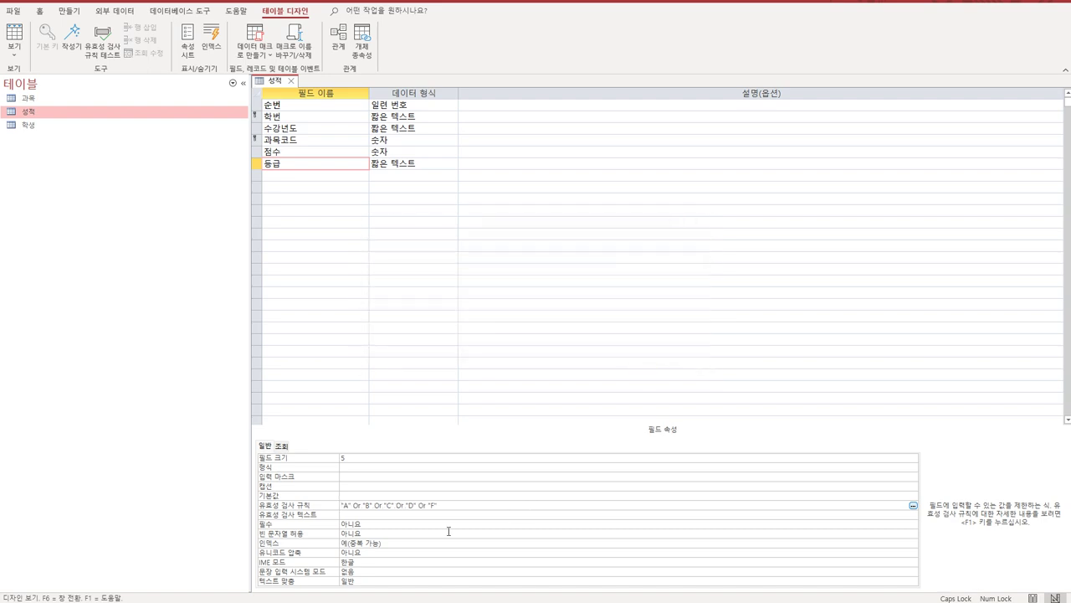
pyautogui.click(407, 515)
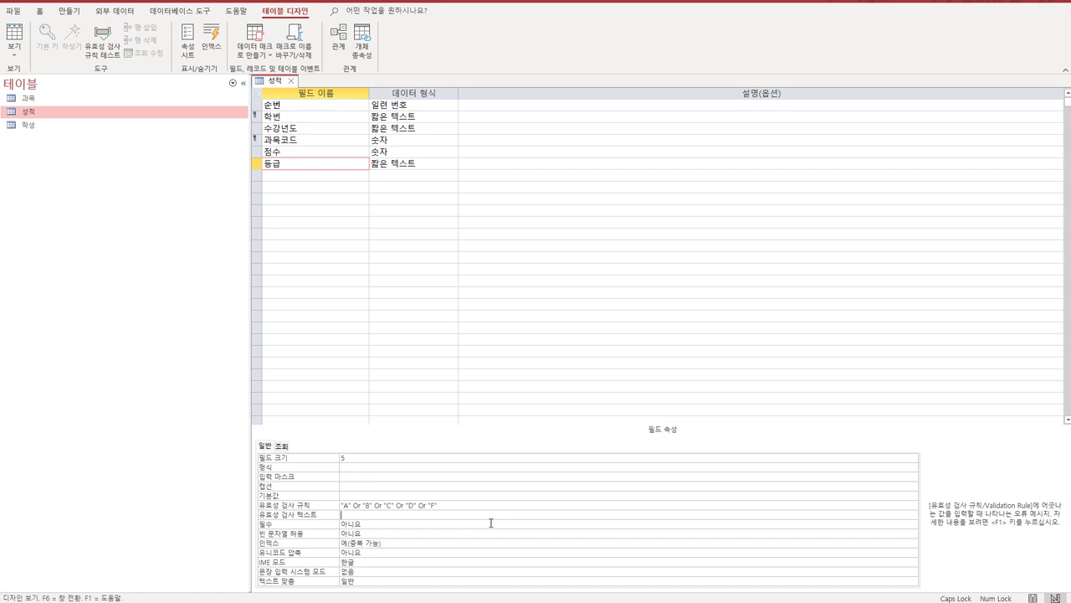
# Step: Set the 점수 field's validation rule to >=0 AND <=100
pyautogui.click(308, 155)
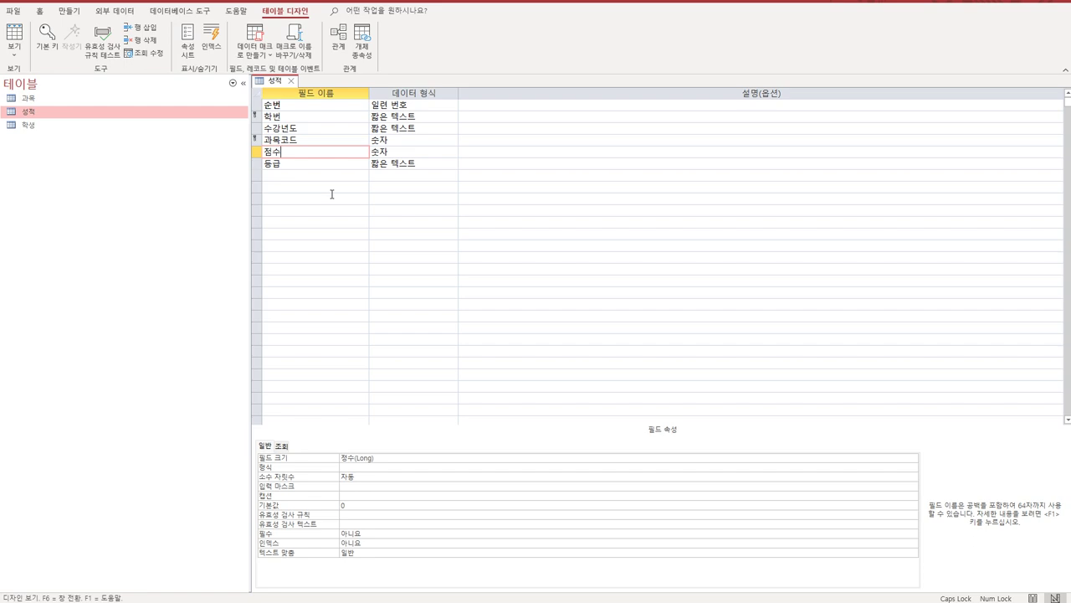
pyautogui.click(365, 514)
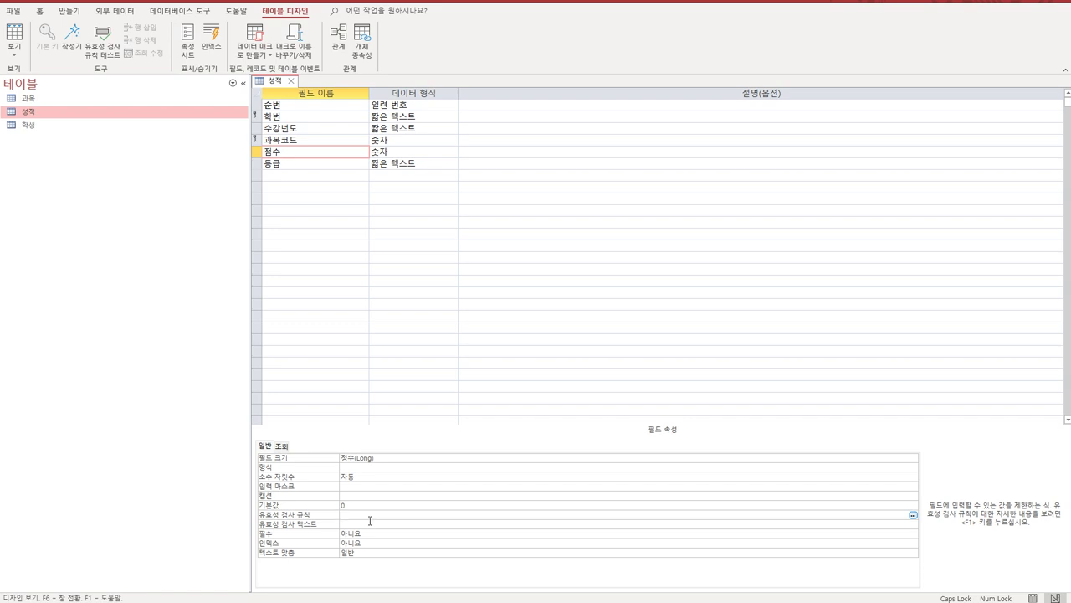
pyautogui.hotkey('shift', 'F2')
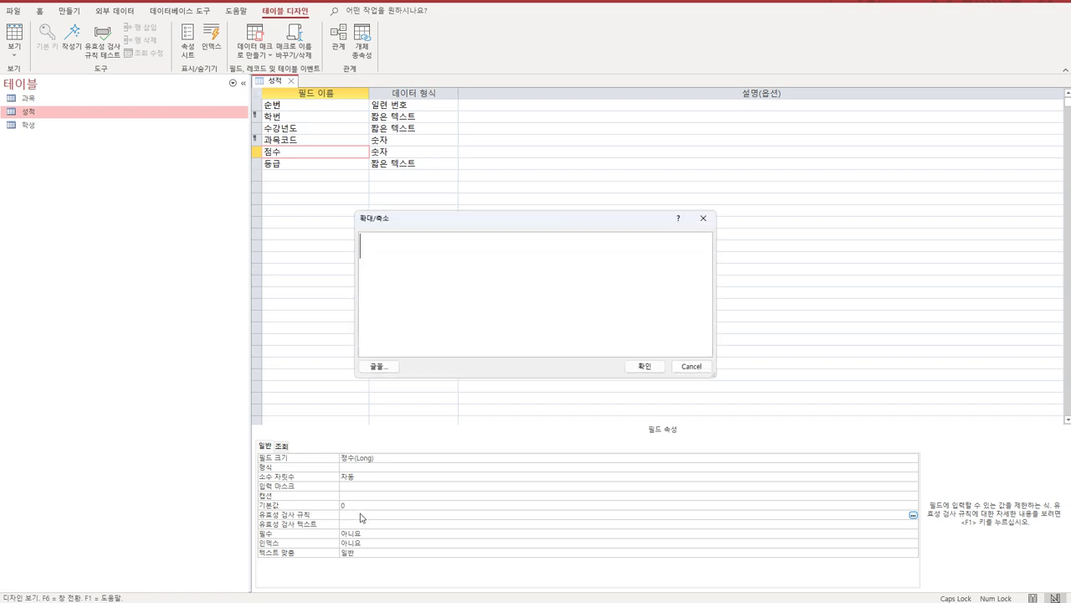
pyautogui.write('>=0 AND <=')
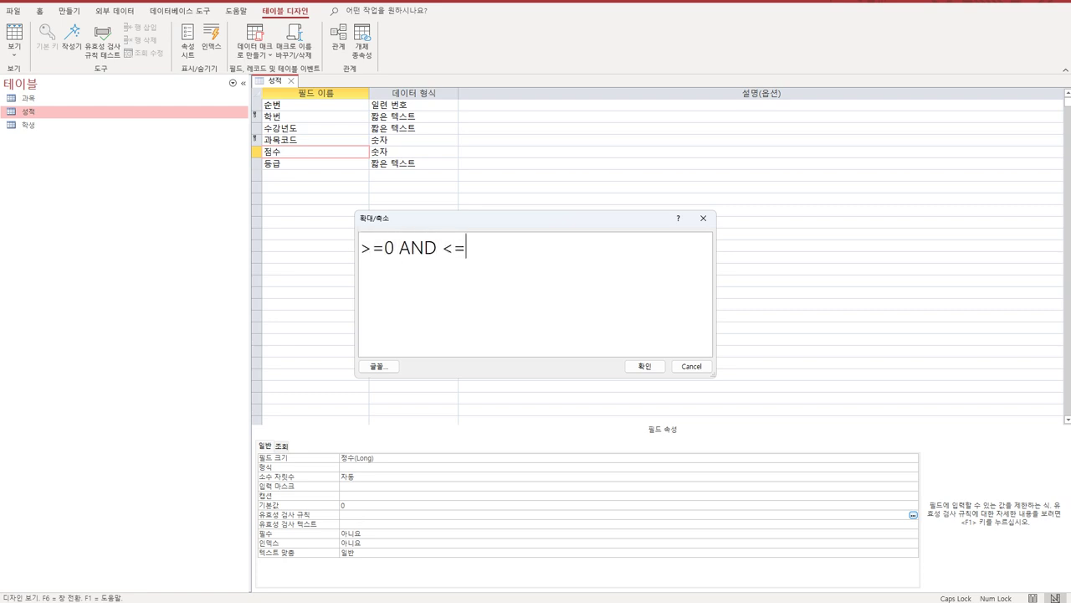
pyautogui.write('100')
pyautogui.click(644, 366)
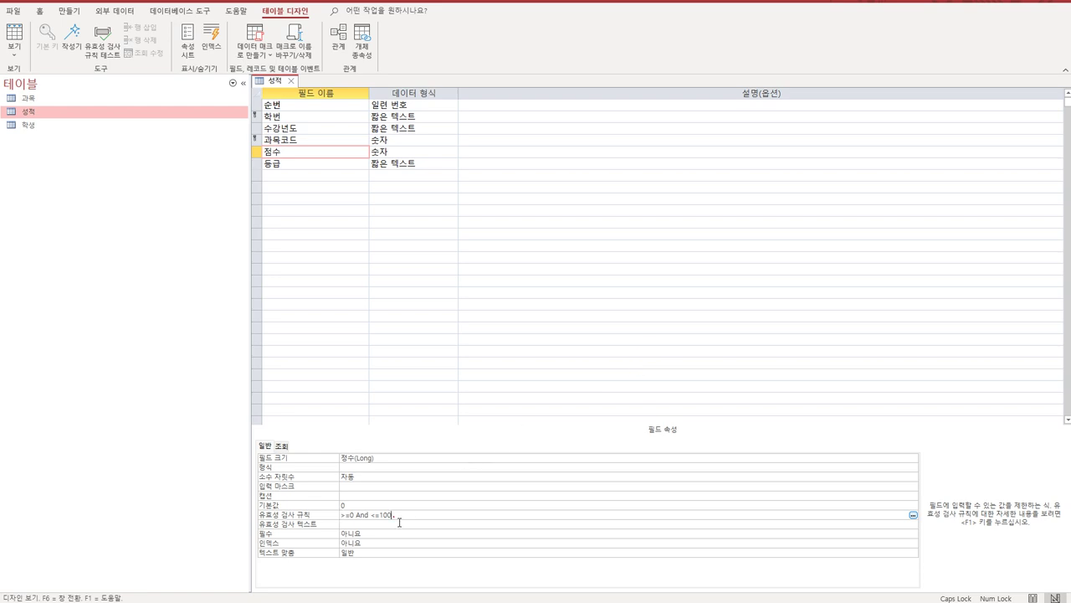
# Step: Replace the 점수 field's validation rule with BETWEEN 0 AND 100 and review the applied expression in the zoom window
pyautogui.click(394, 517)
pyautogui.hotkey('shift', 'F2')
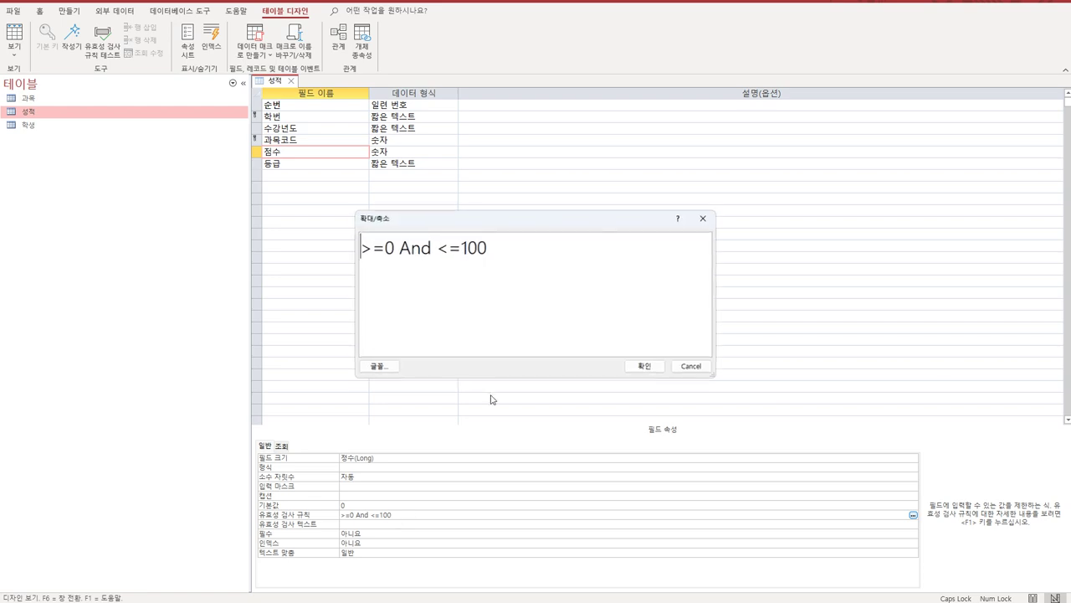
pyautogui.moveTo(501, 249); pyautogui.dragTo(358, 226)
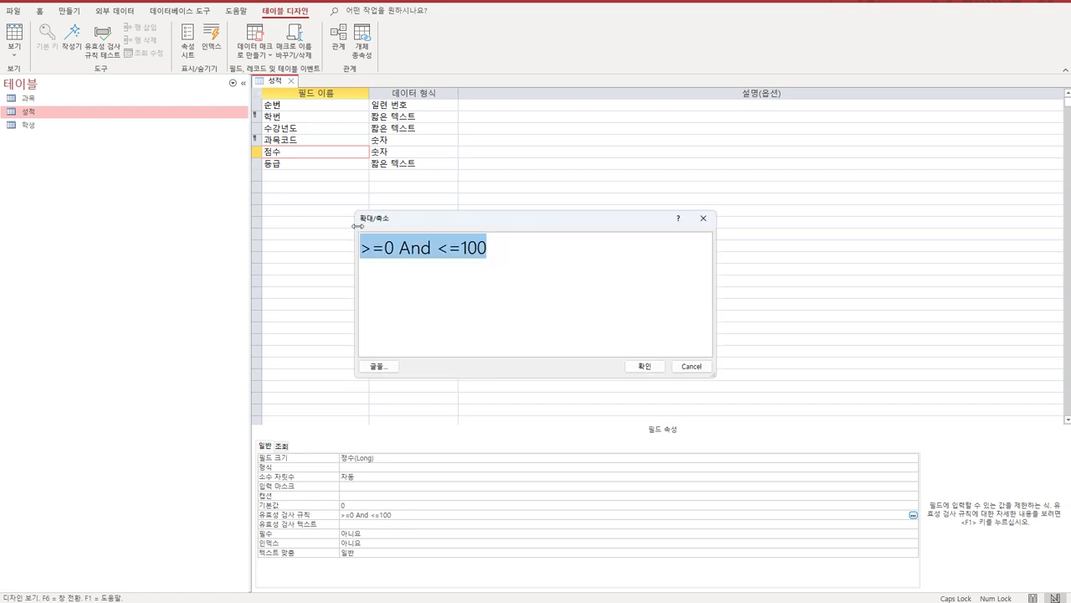
pyautogui.write('BET')
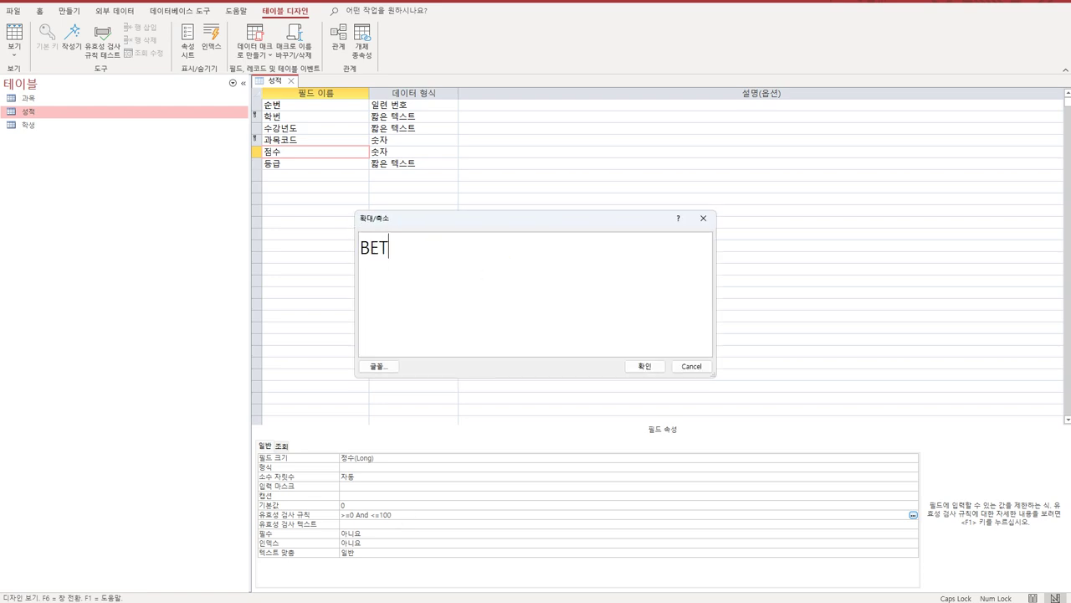
pyautogui.write('WEEN 0 AND 100')
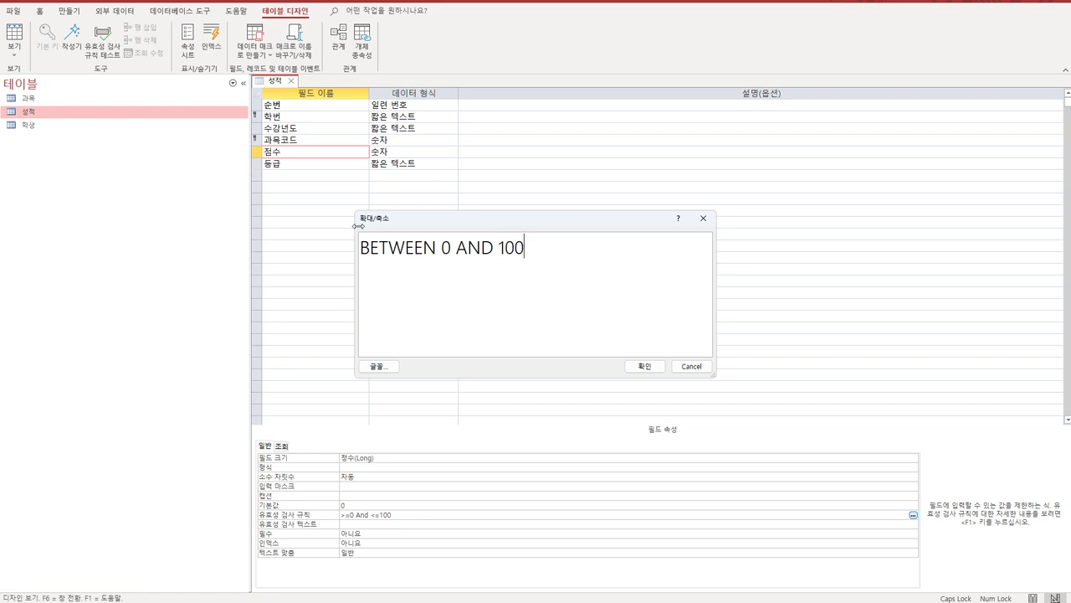
pyautogui.click(643, 367)
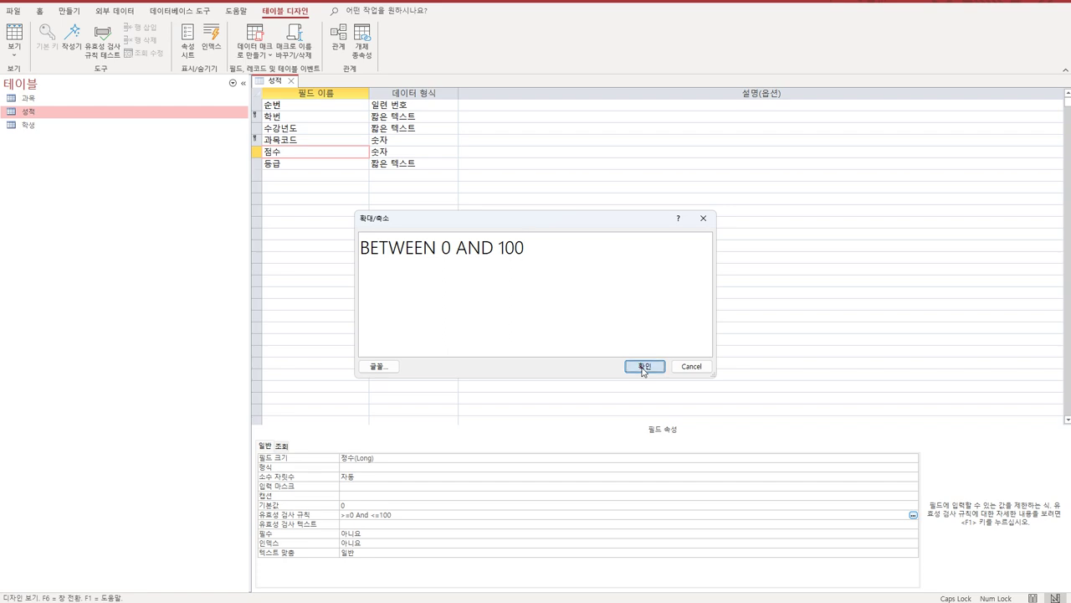
pyautogui.click(437, 514)
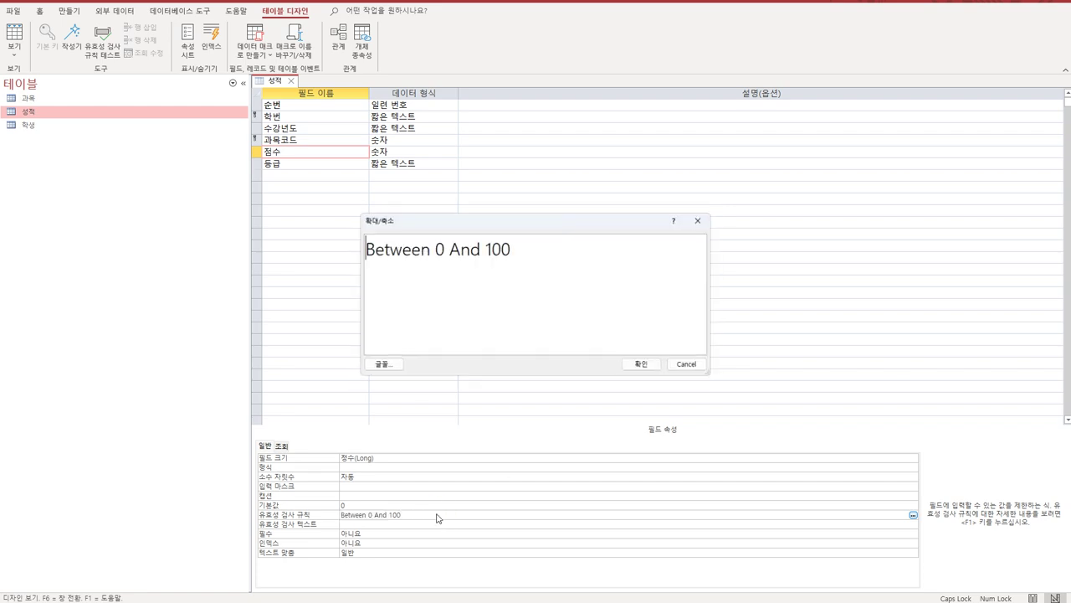
pyautogui.hotkey('shift', 'F2')
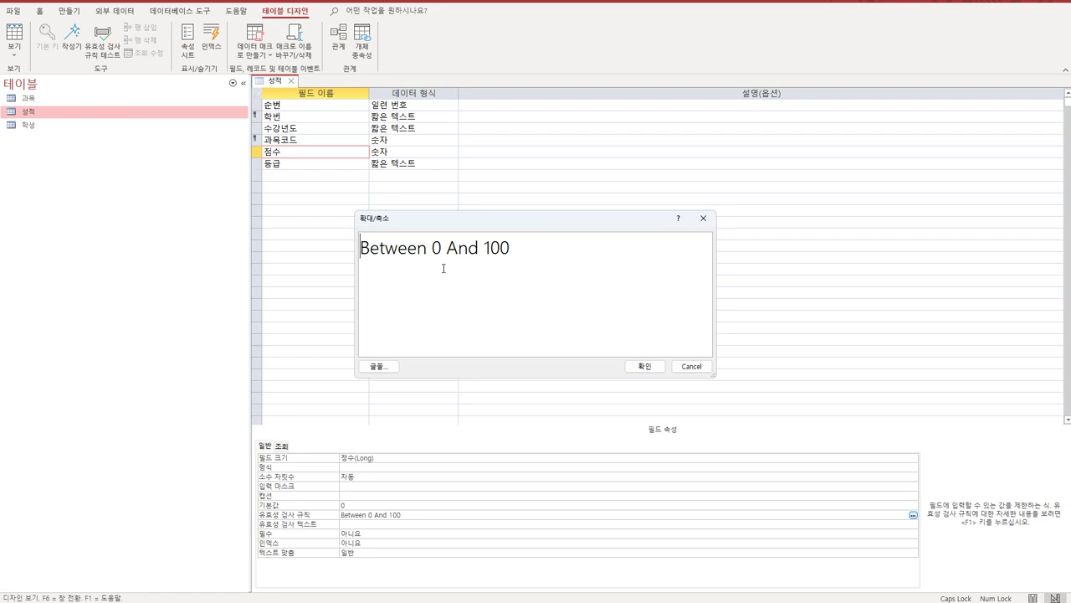
pyautogui.click(645, 365)
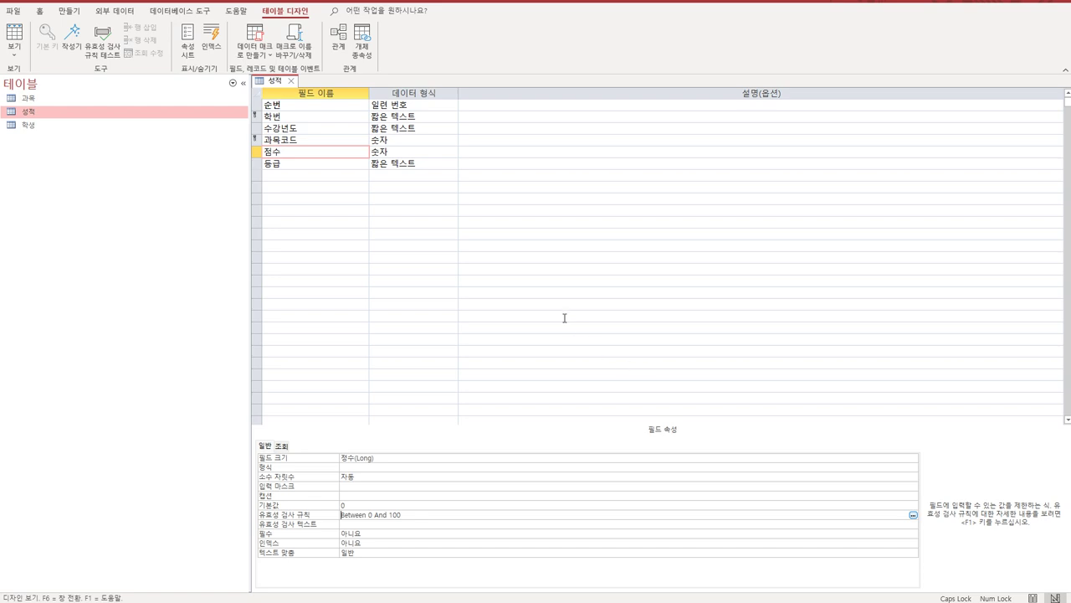
pyautogui.click(319, 118)
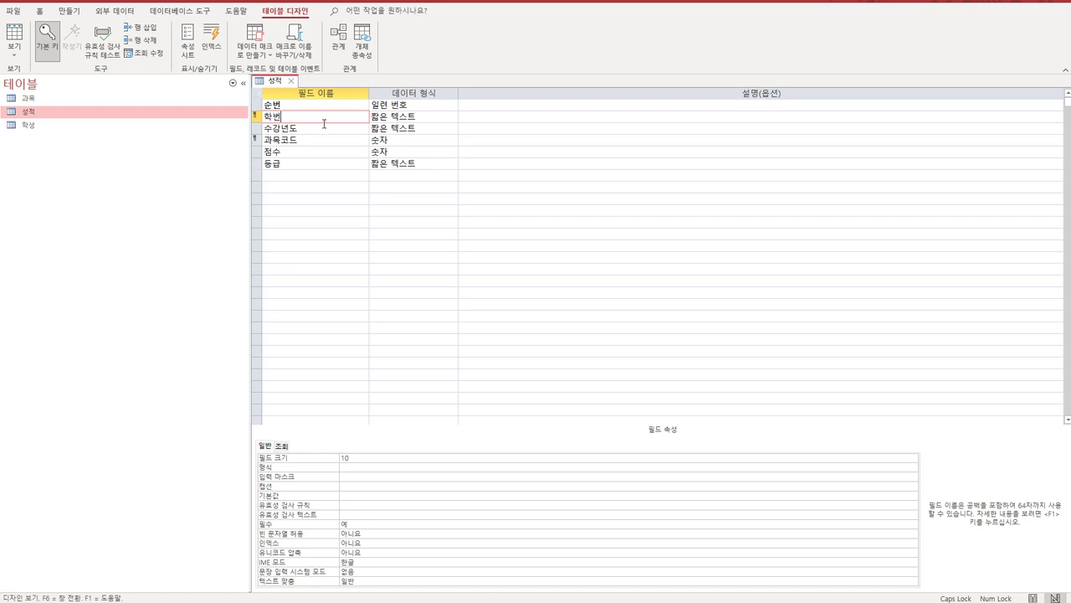
pyautogui.click(362, 480)
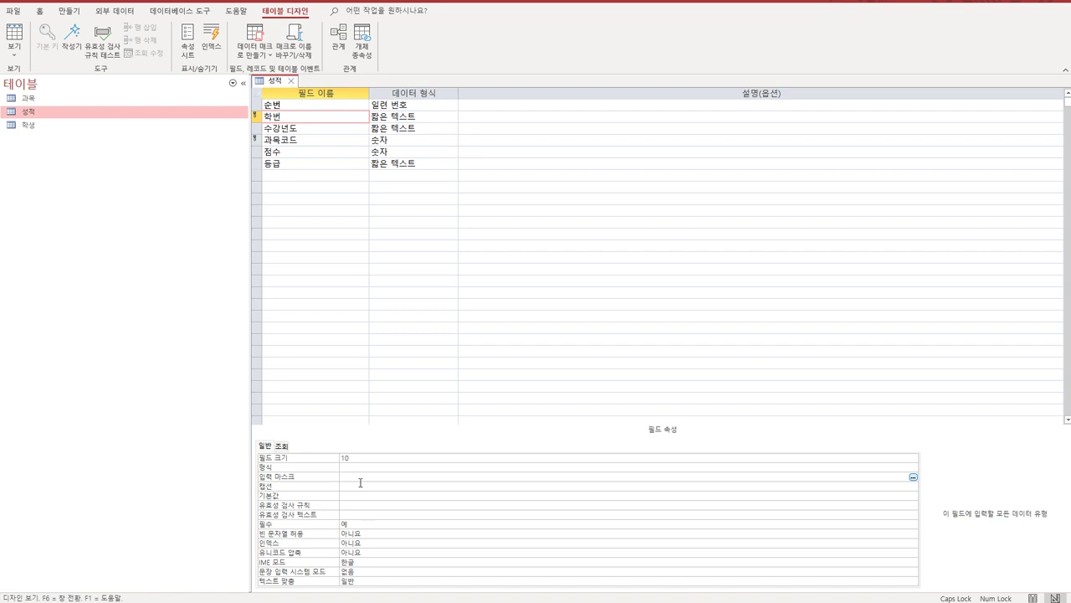
pyautogui.hotkey('shift', 'F2')
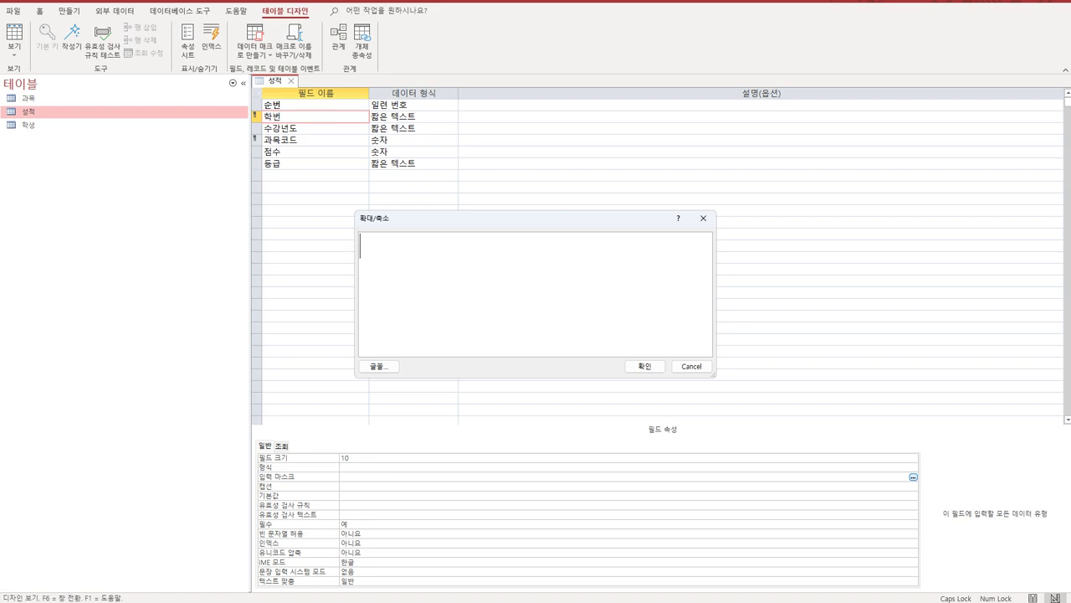
pyautogui.write('0000-00-0000')
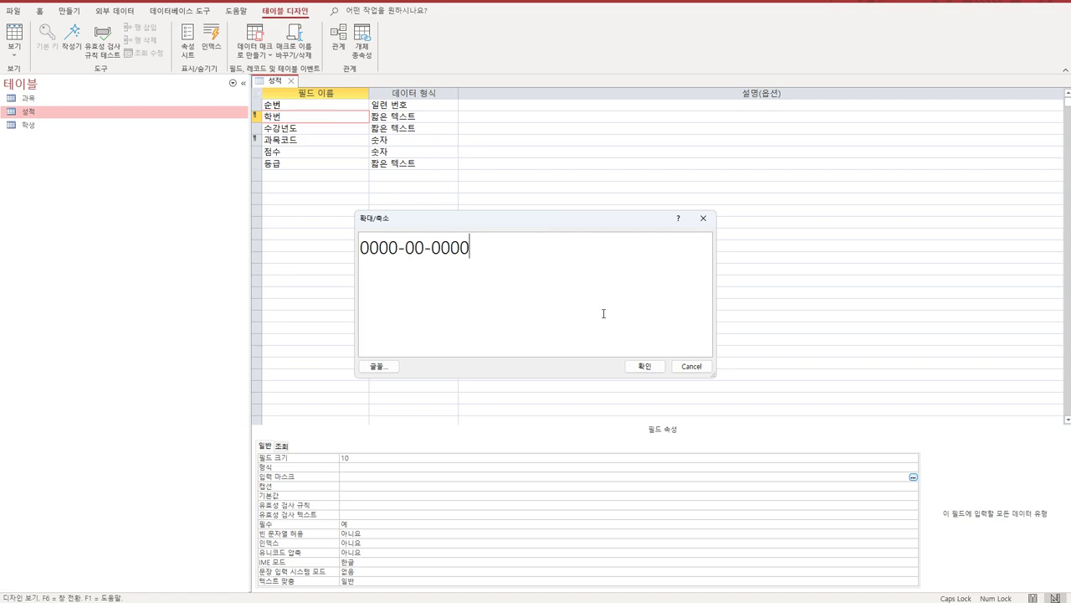
pyautogui.click(645, 367)
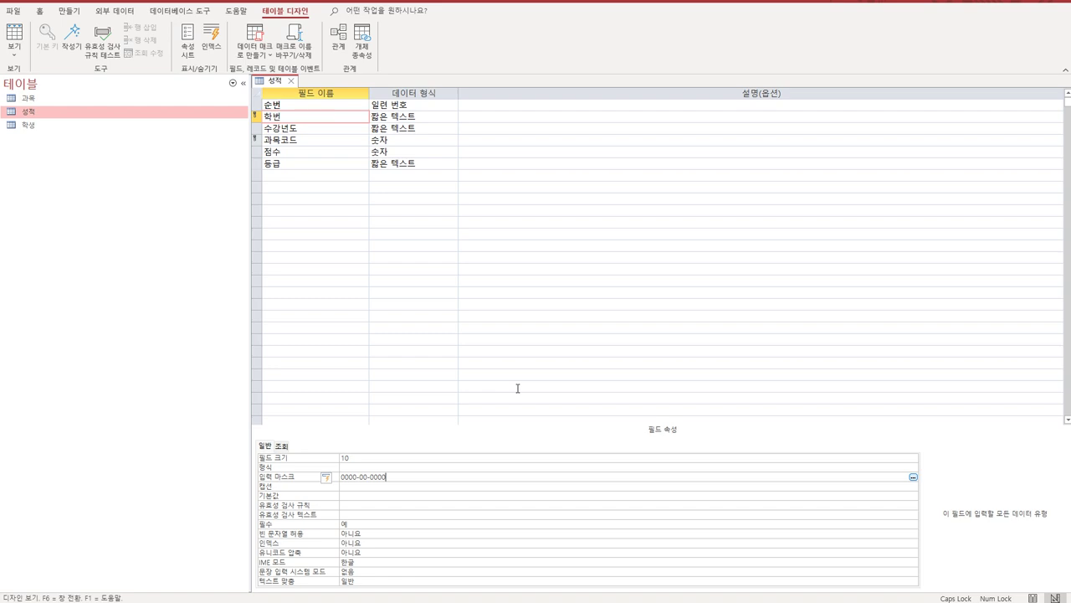
# Step: Check the 학번 field's 필수 setting and set its 인덱스 property to 예(중복 가능)
pyautogui.click(294, 120)
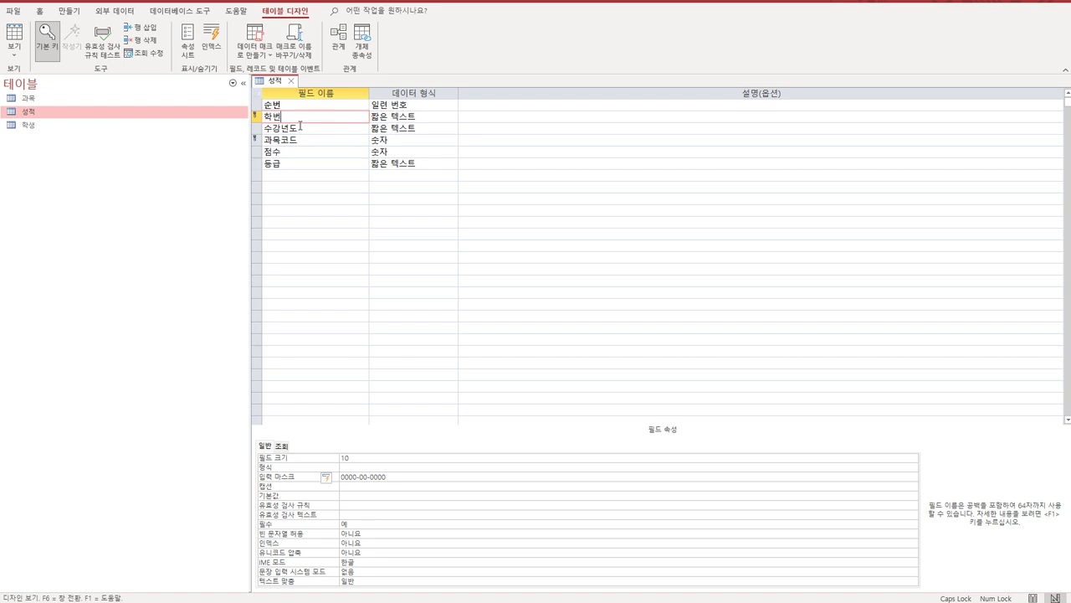
pyautogui.click(374, 527)
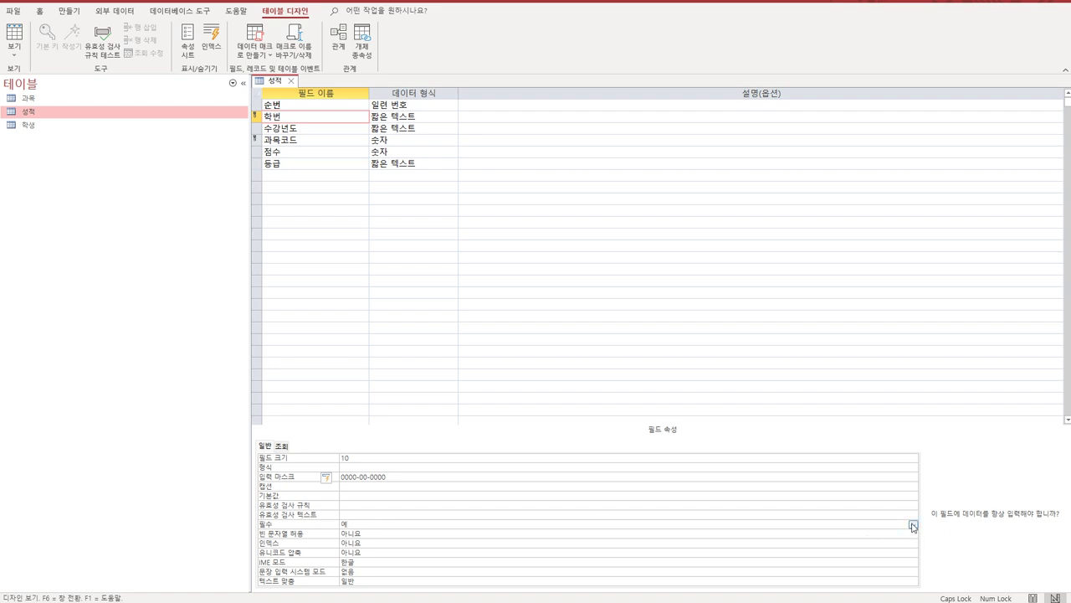
pyautogui.click(913, 525)
pyautogui.click(914, 525)
pyautogui.click(391, 545)
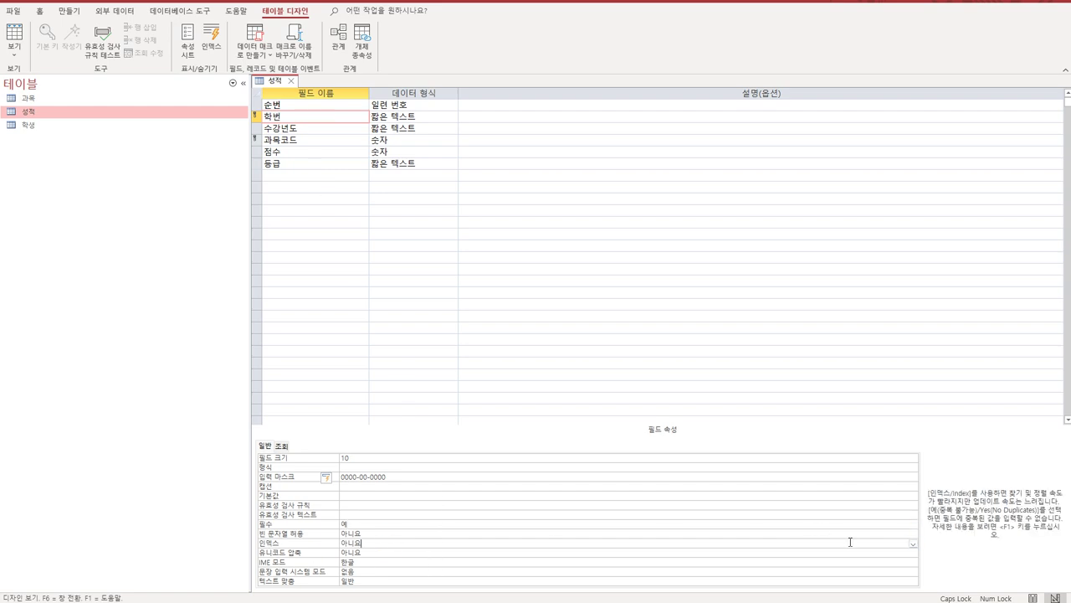
pyautogui.click(911, 546)
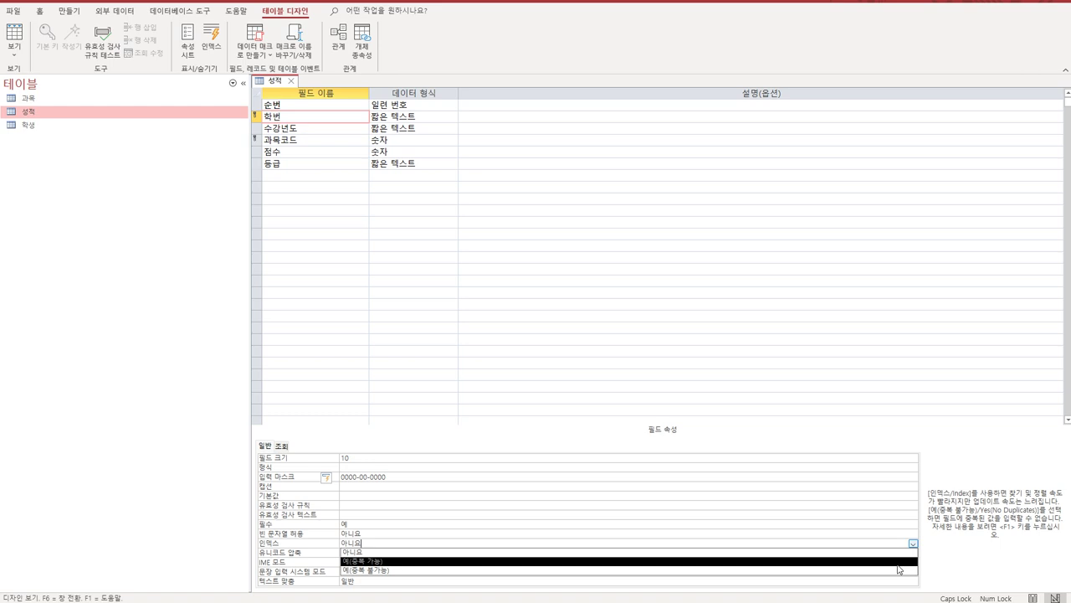
pyautogui.click(898, 563)
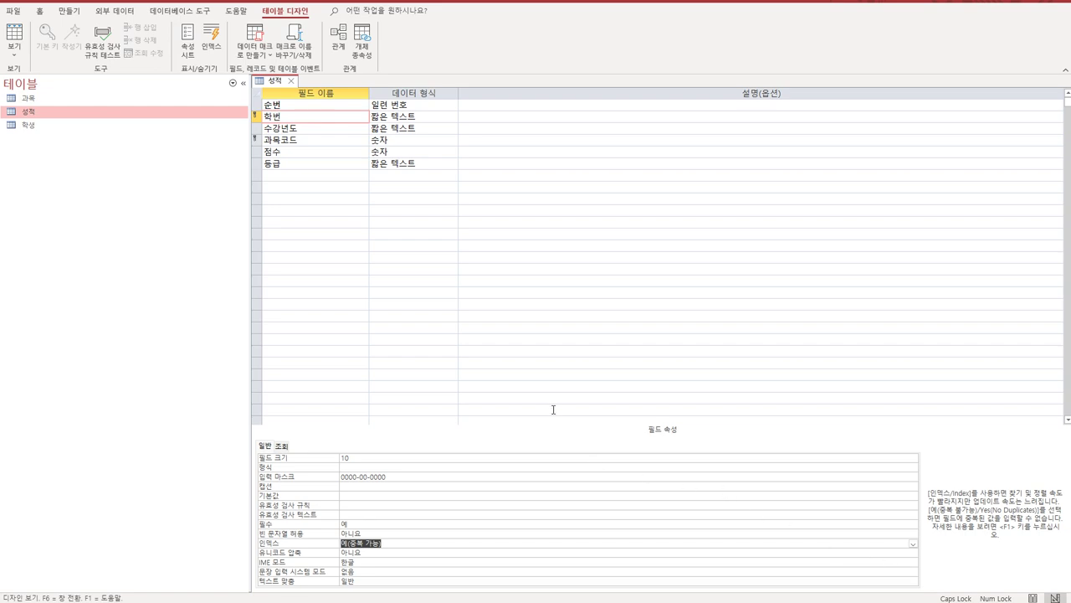
# Step: Set the 과목코드 field's 형식 property to 000
pyautogui.click(321, 141)
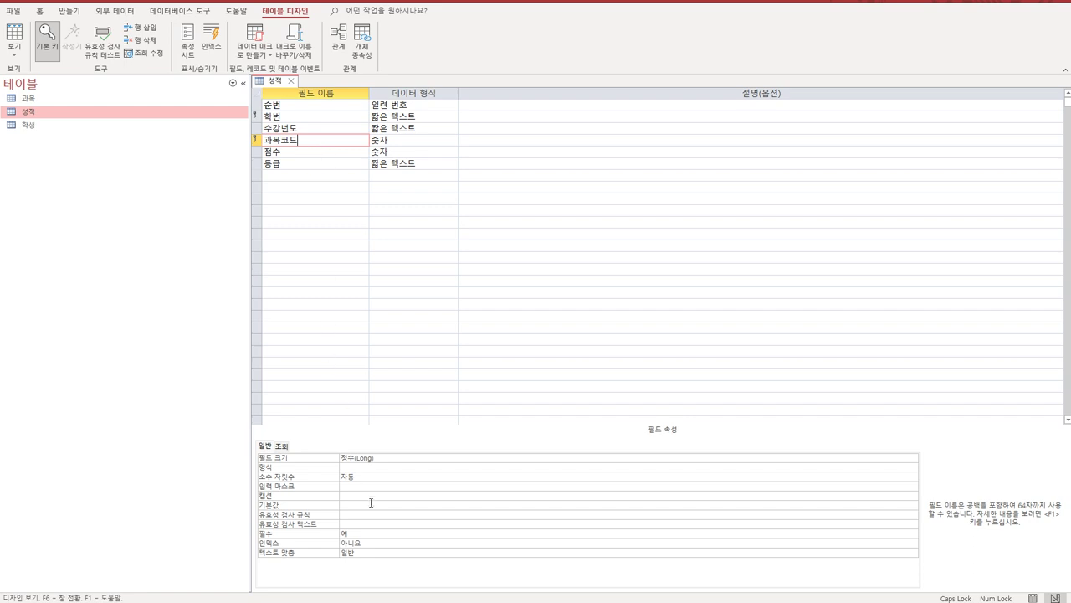
pyautogui.click(372, 472)
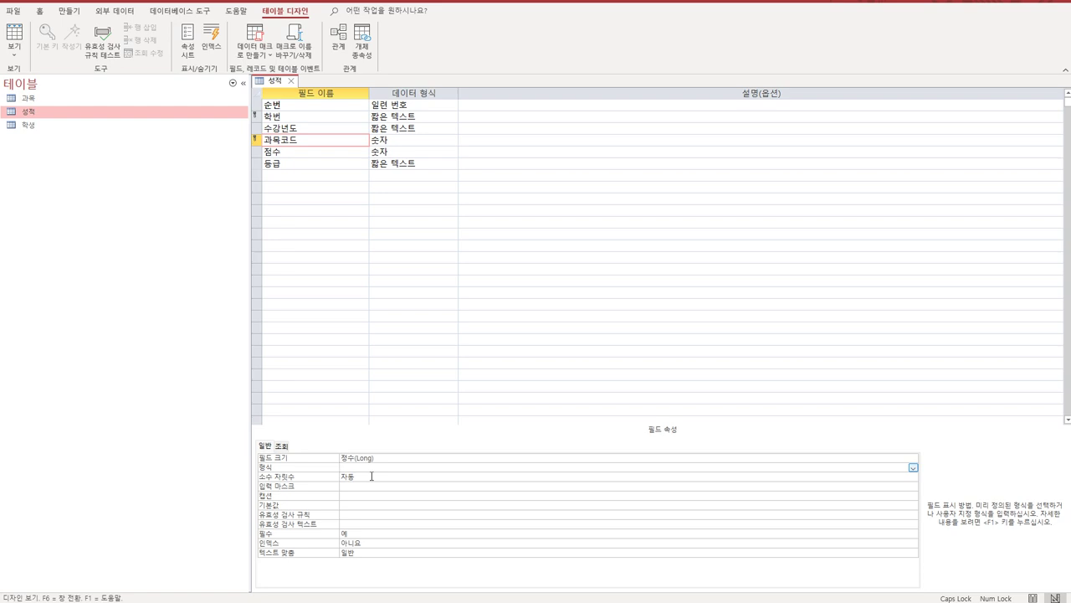
pyautogui.hotkey('shift', 'F2')
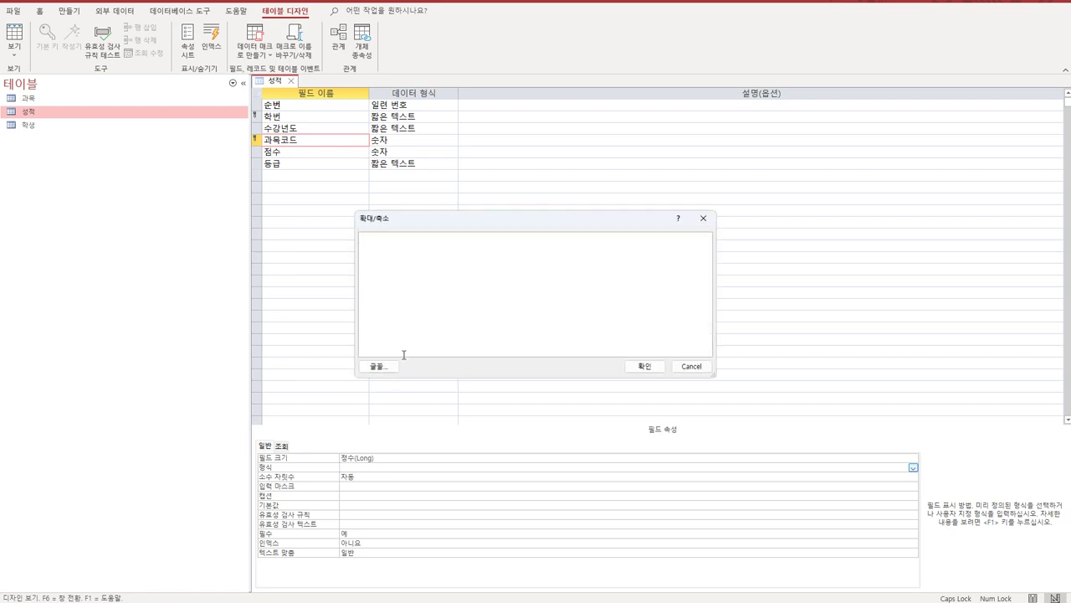
pyautogui.write('000')
pyautogui.click(644, 367)
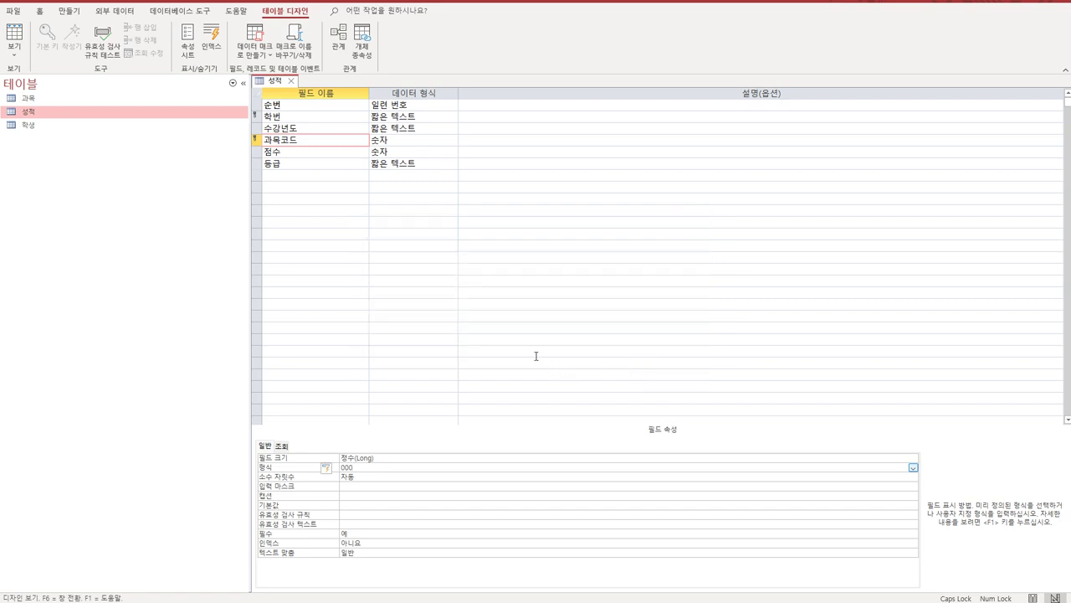
# Step: Close the 성적 table, saving its design changes and agreeing to test existing data against the new rules
pyautogui.click(291, 81)
pyautogui.moveTo(558, 331); pyautogui.dragTo(527, 212)
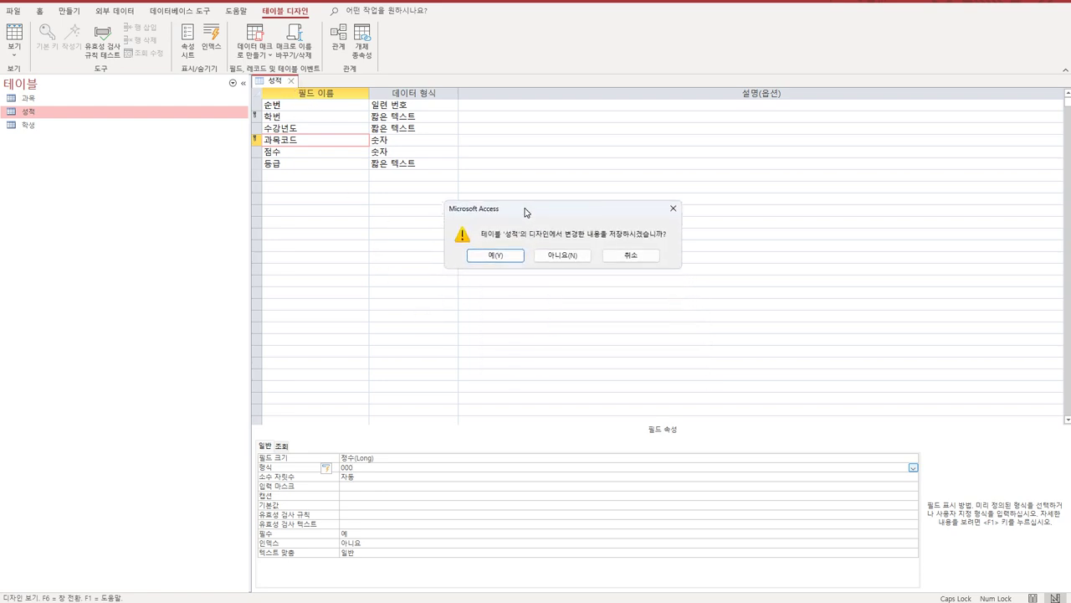
pyautogui.click(497, 259)
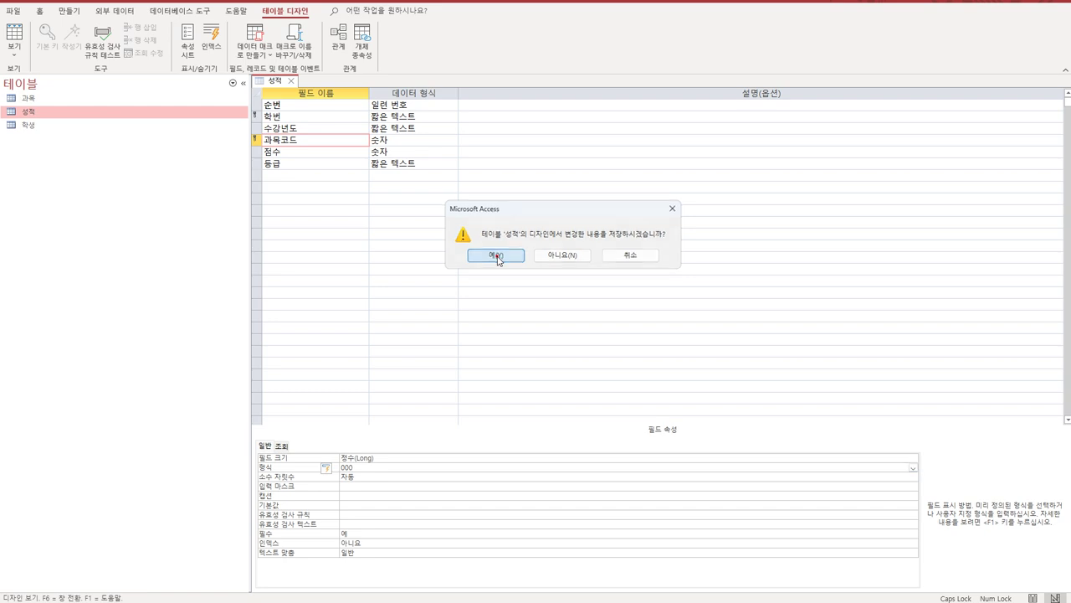
pyautogui.moveTo(545, 328); pyautogui.dragTo(544, 219)
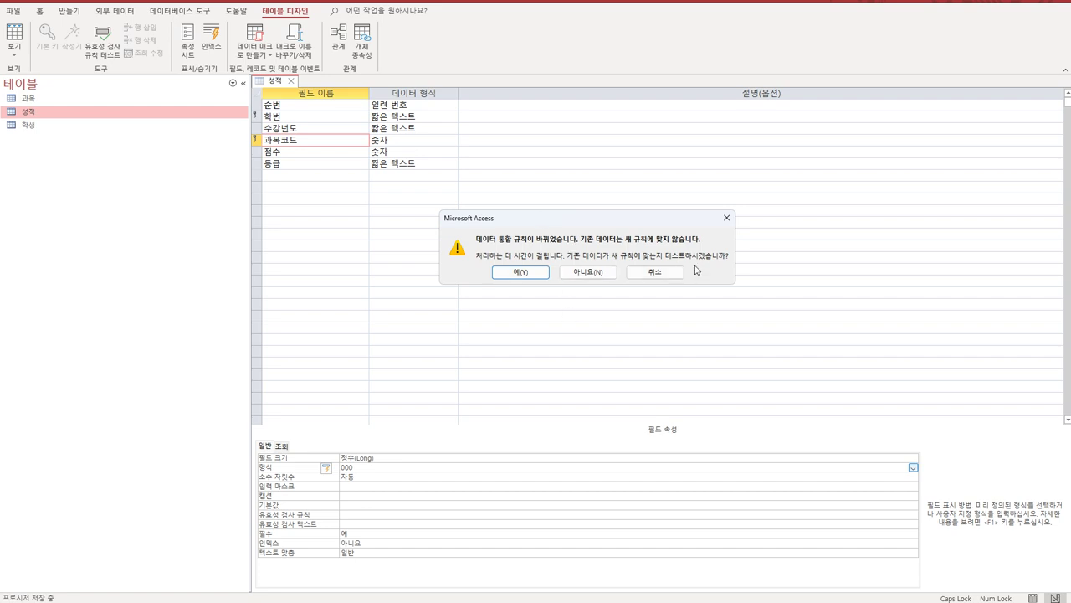
pyautogui.click(520, 272)
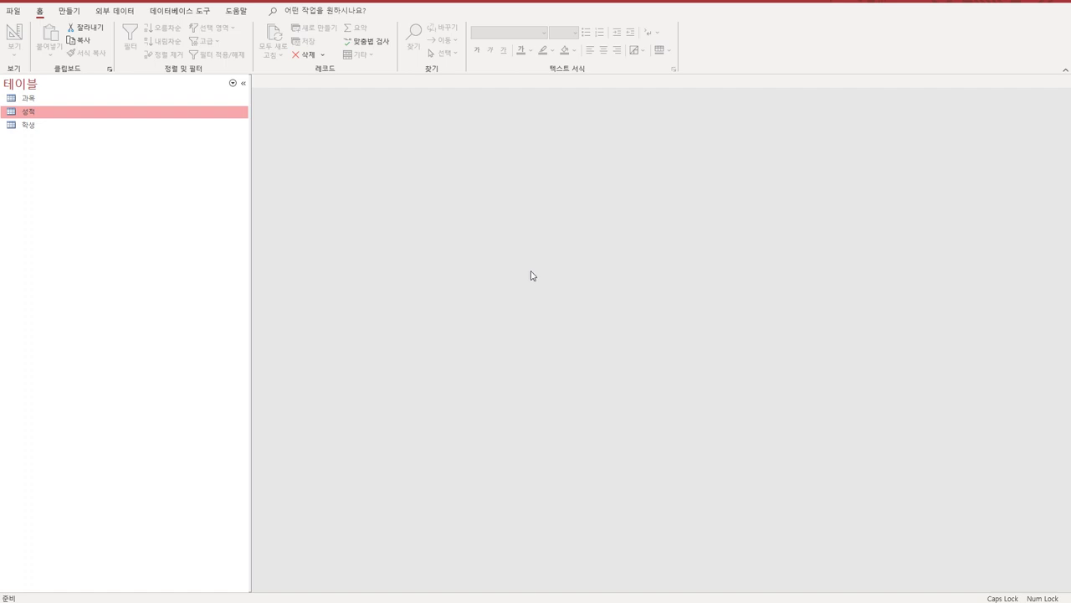
# Step: Open the 학생 table in Design view
pyautogui.click(112, 129)
pyautogui.rightClick(112, 130)
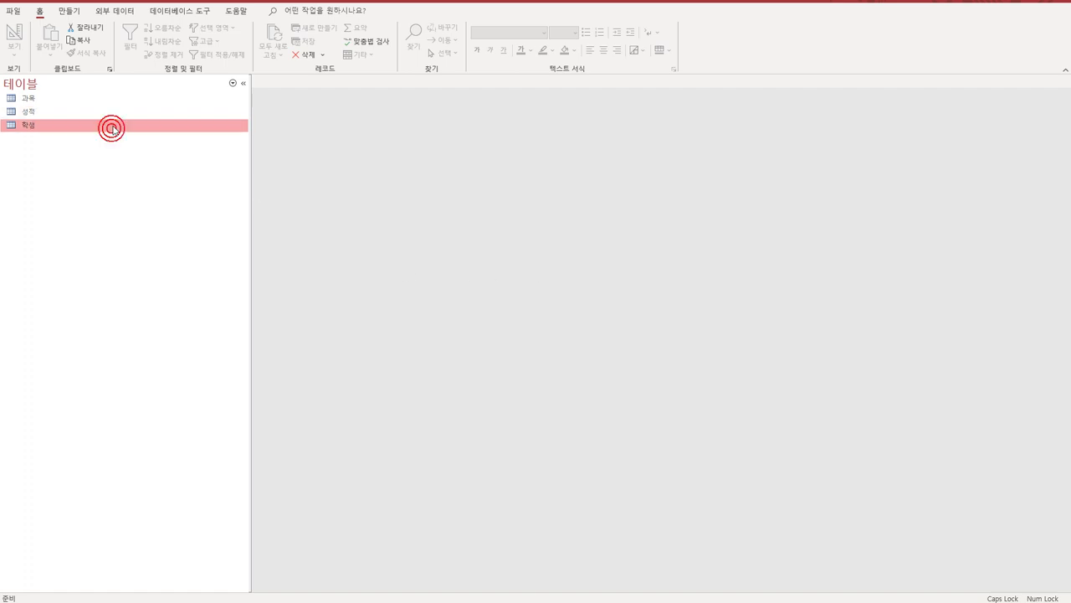
pyautogui.click(151, 148)
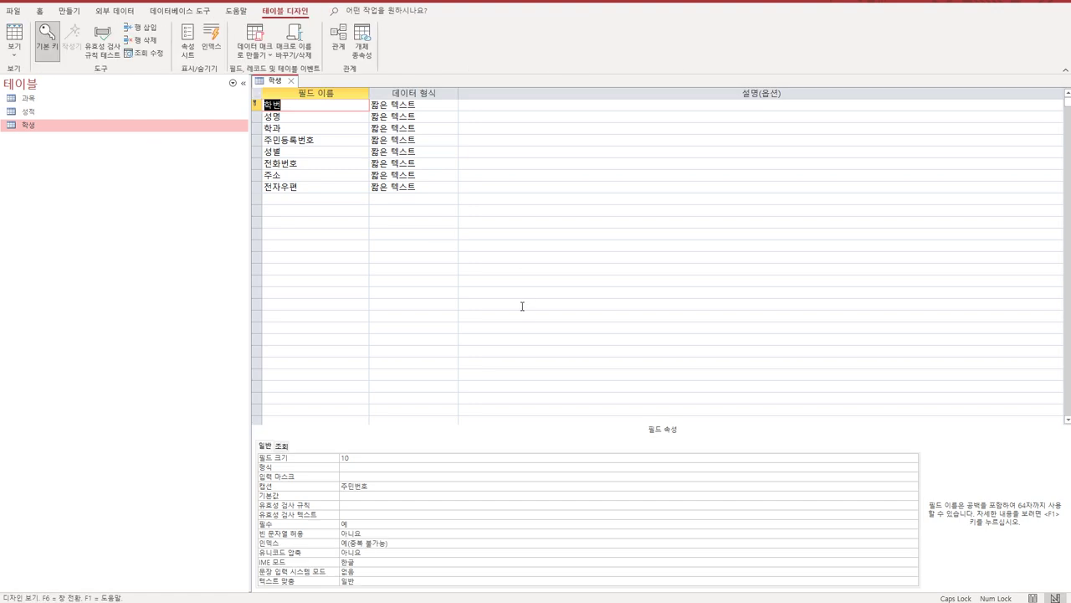
# Step: Set the 주민등록번호 field's 캡션 property to 주민번호
pyautogui.click(350, 148)
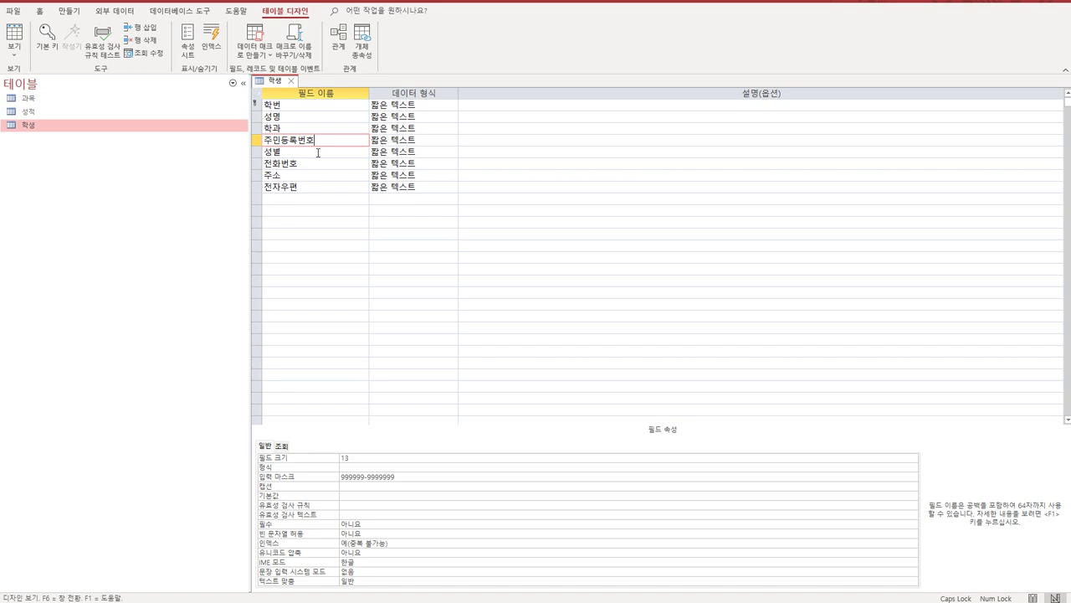
pyautogui.click(360, 486)
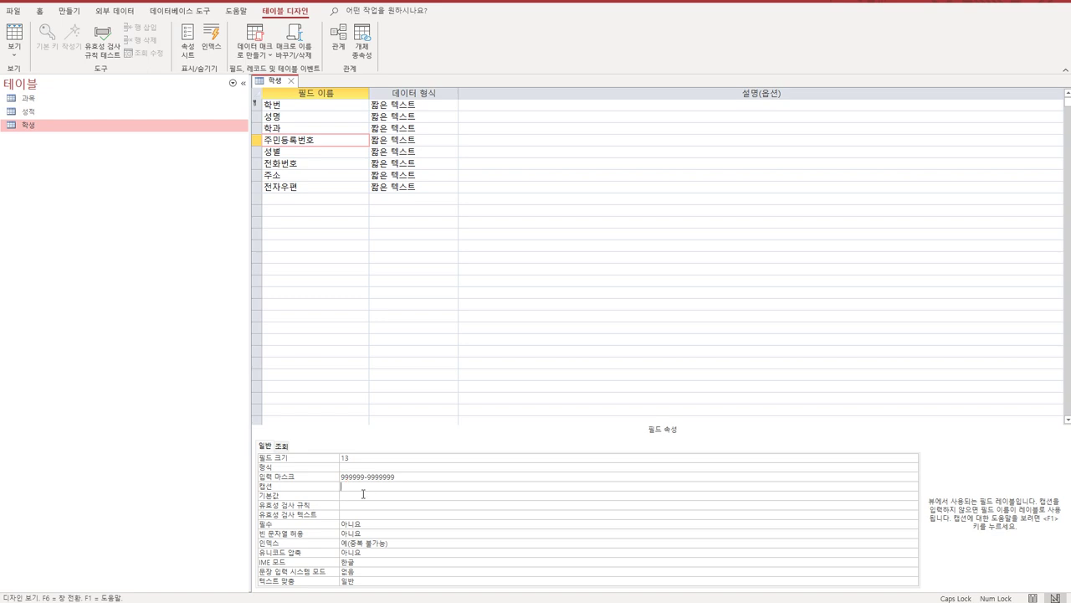
pyautogui.hotkey('shift', 'F2')
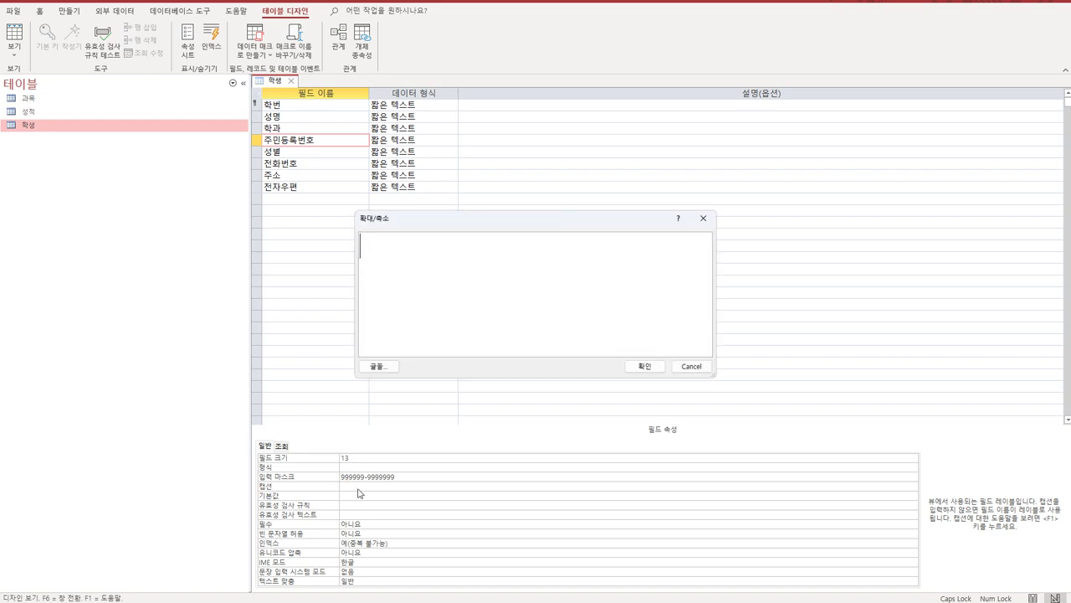
pyautogui.write('WN')
pyautogui.press('BackSpace')
pyautogui.press('BackSpace')
pyautogui.press('Hangul')
pyautogui.write('줌민번호')
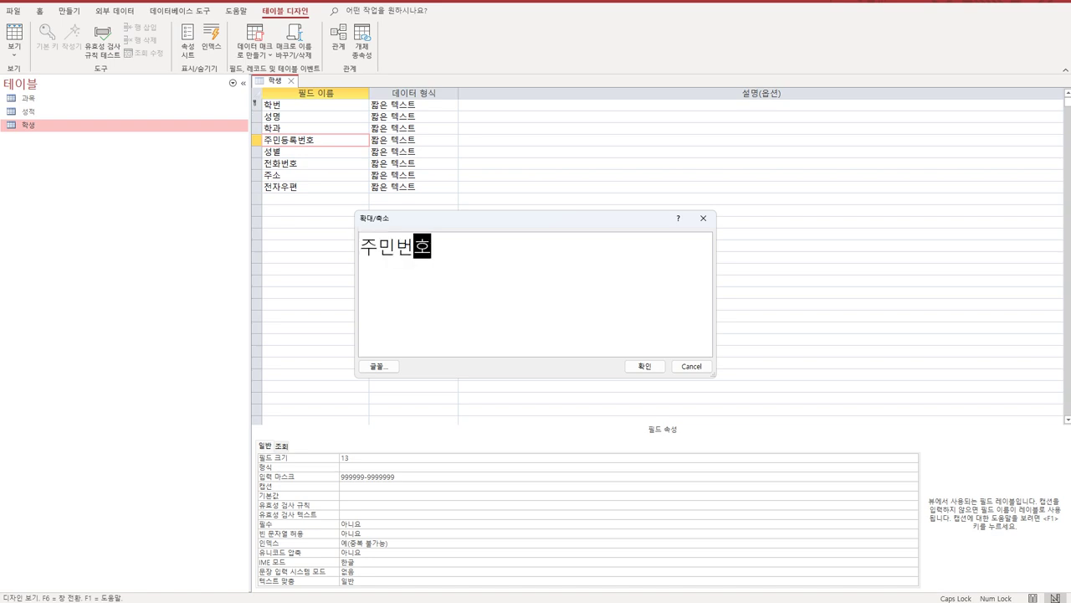
pyautogui.click(644, 366)
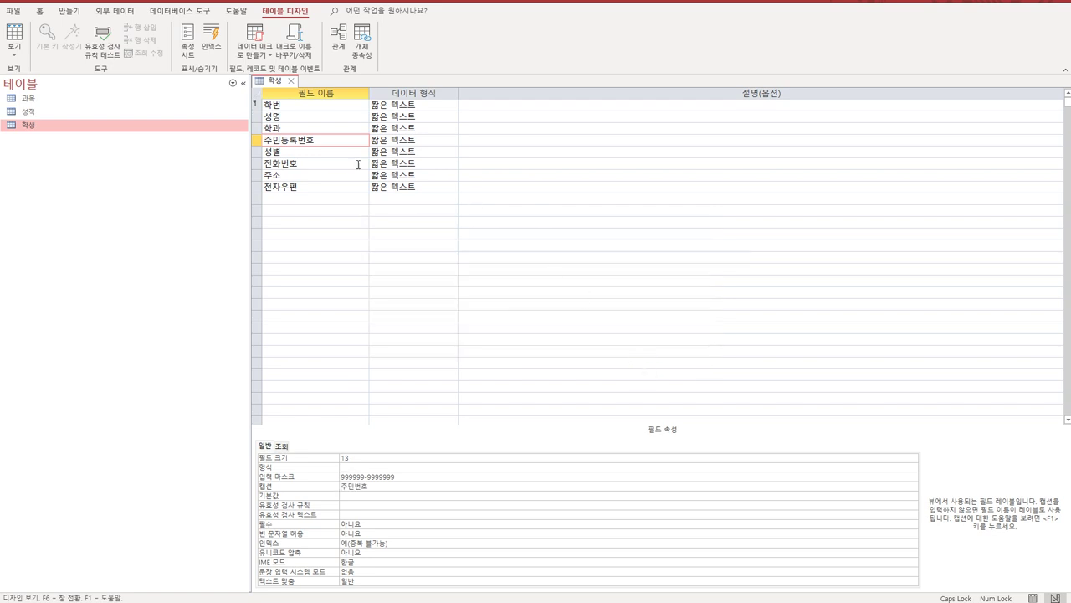
# Step: Change the 성별 field's data type to Yes/No
pyautogui.click(318, 154)
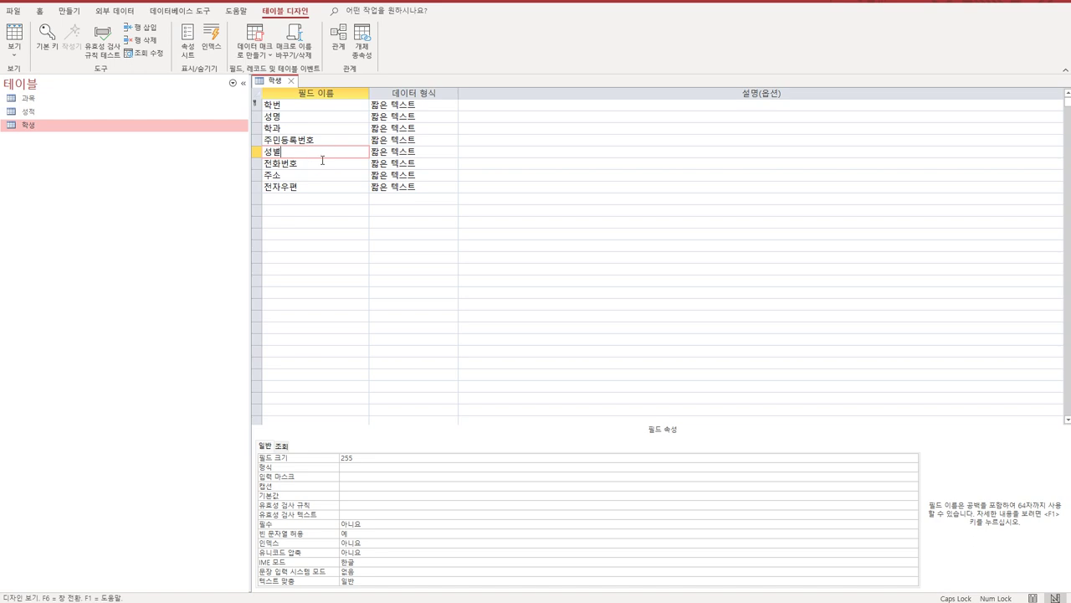
pyautogui.click(438, 156)
pyautogui.click(453, 153)
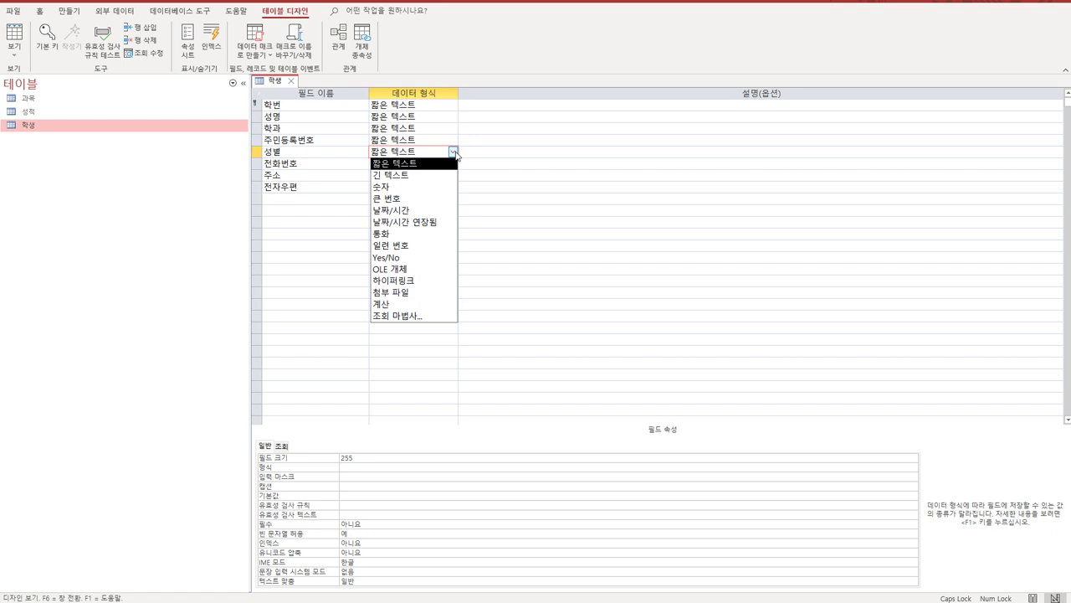
pyautogui.click(419, 258)
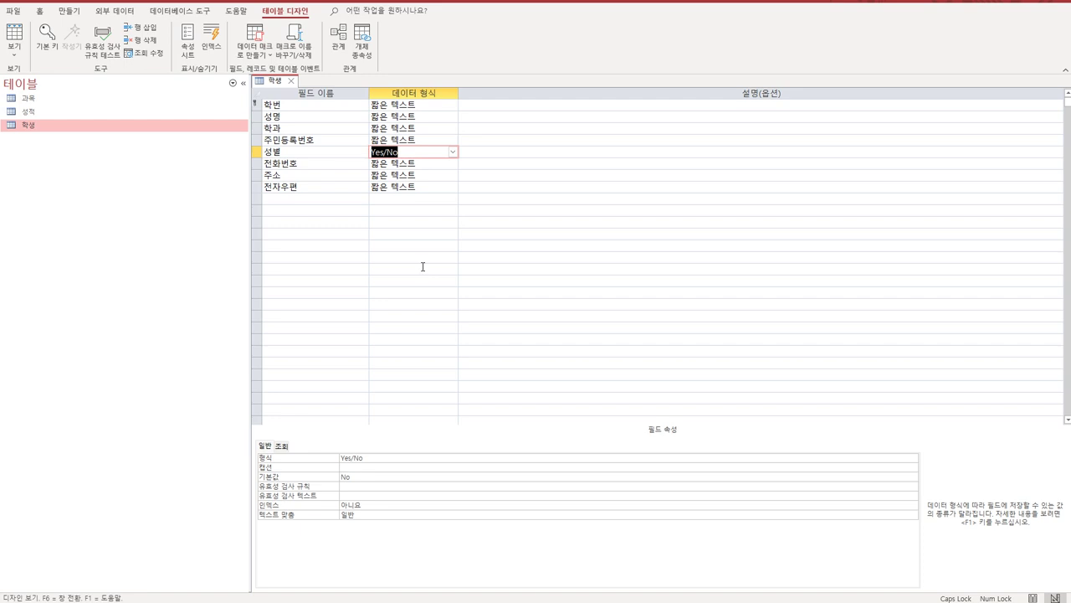
# Step: Close the 학생 table, saving its design changes and agreeing to continue despite possible data loss
pyautogui.click(291, 81)
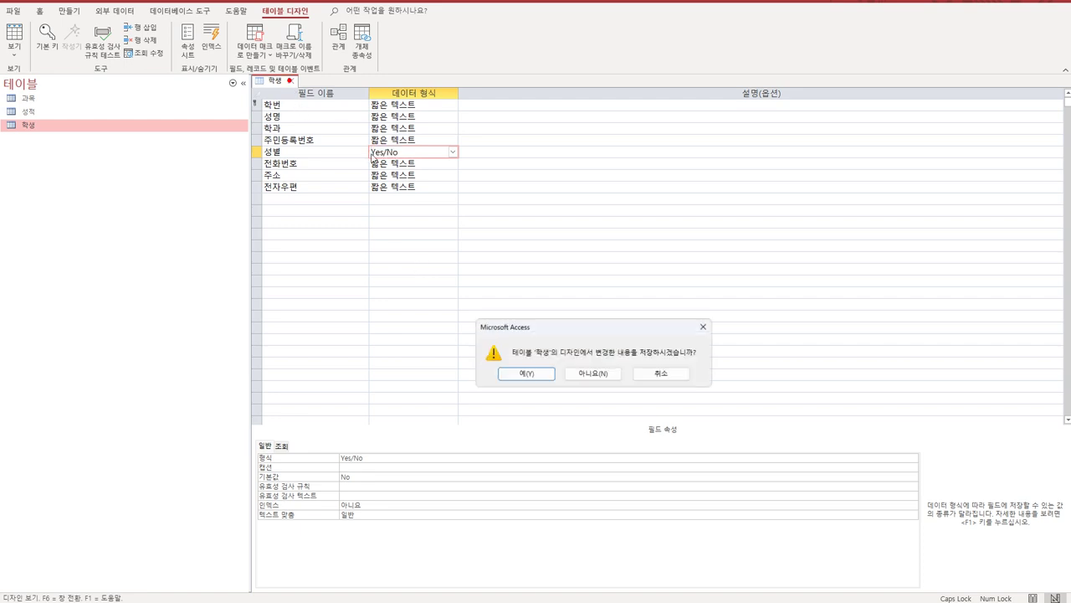
pyautogui.click(542, 378)
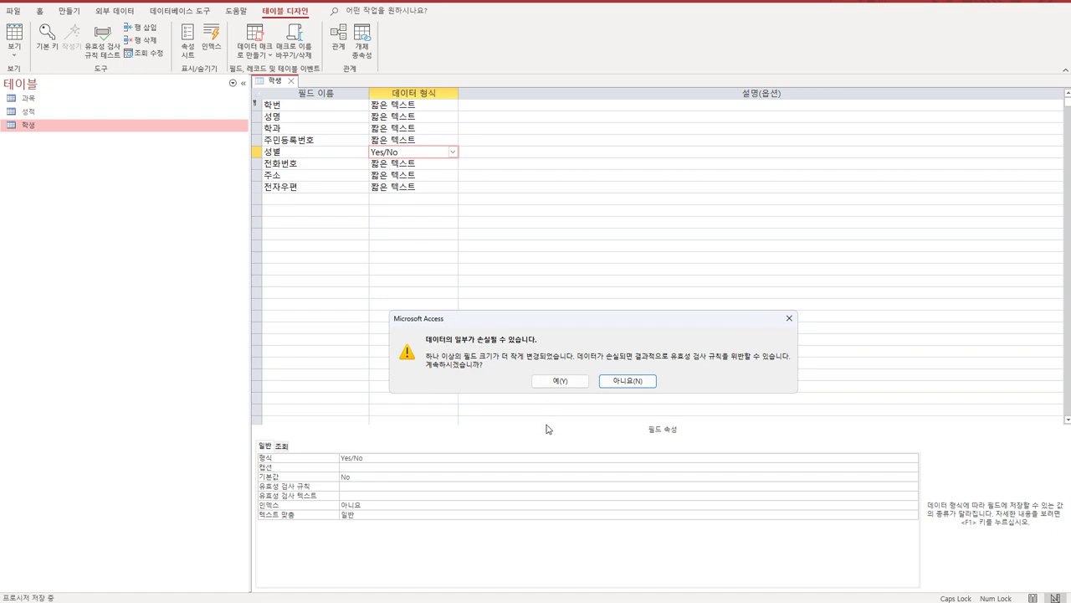
pyautogui.click(559, 384)
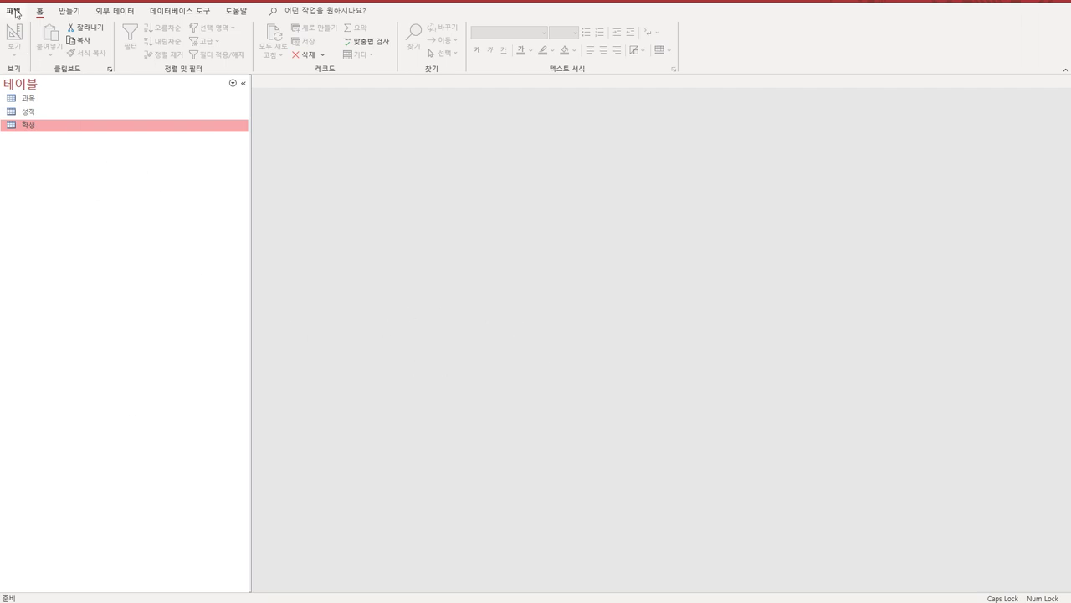
# Step: Open the 출제유형2 database from the Section01 folder
pyautogui.click(13, 11)
pyautogui.click(31, 86)
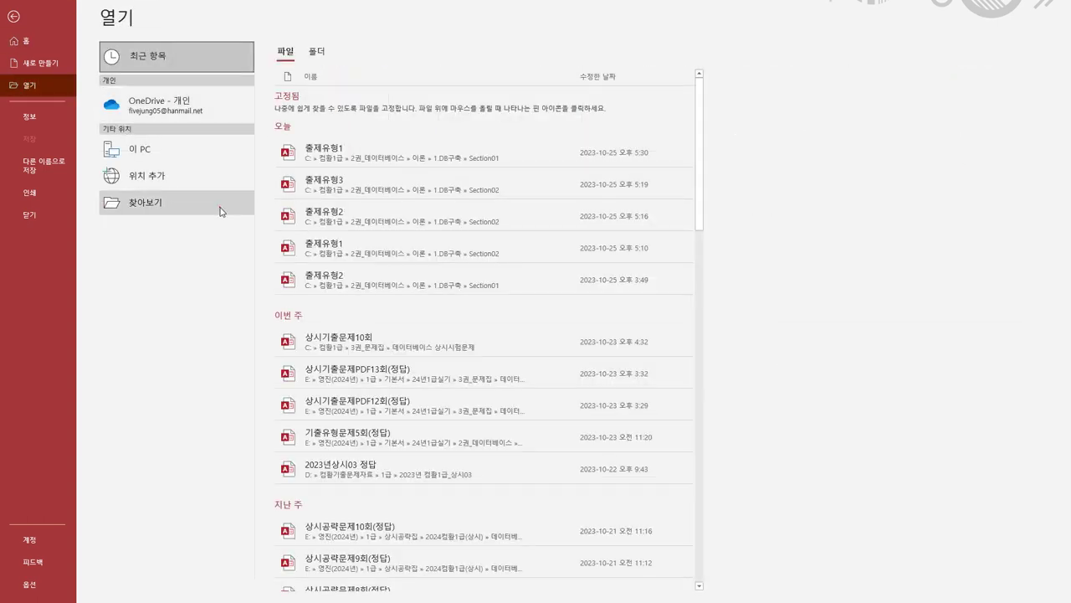
pyautogui.click(220, 208)
pyautogui.click(379, 161)
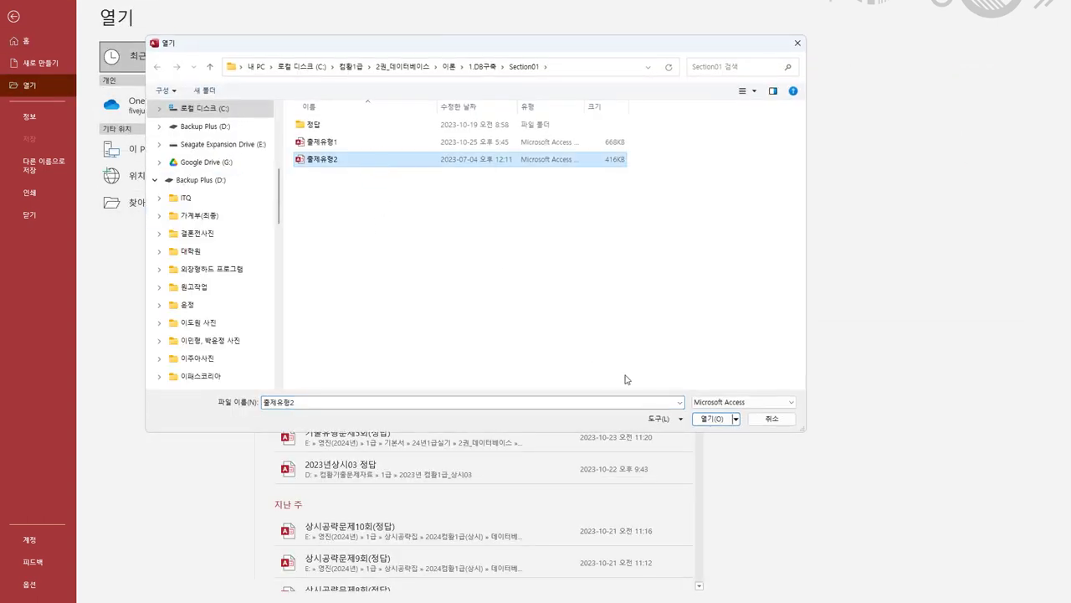
pyautogui.click(704, 419)
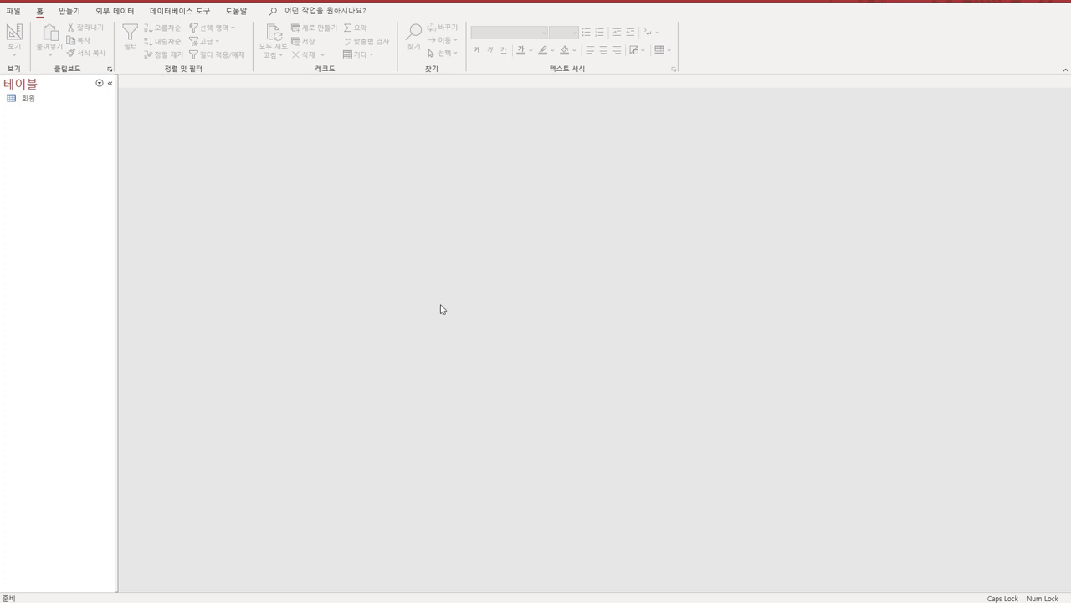
# Step: Open the 회원 table in Design view
pyautogui.click(61, 100)
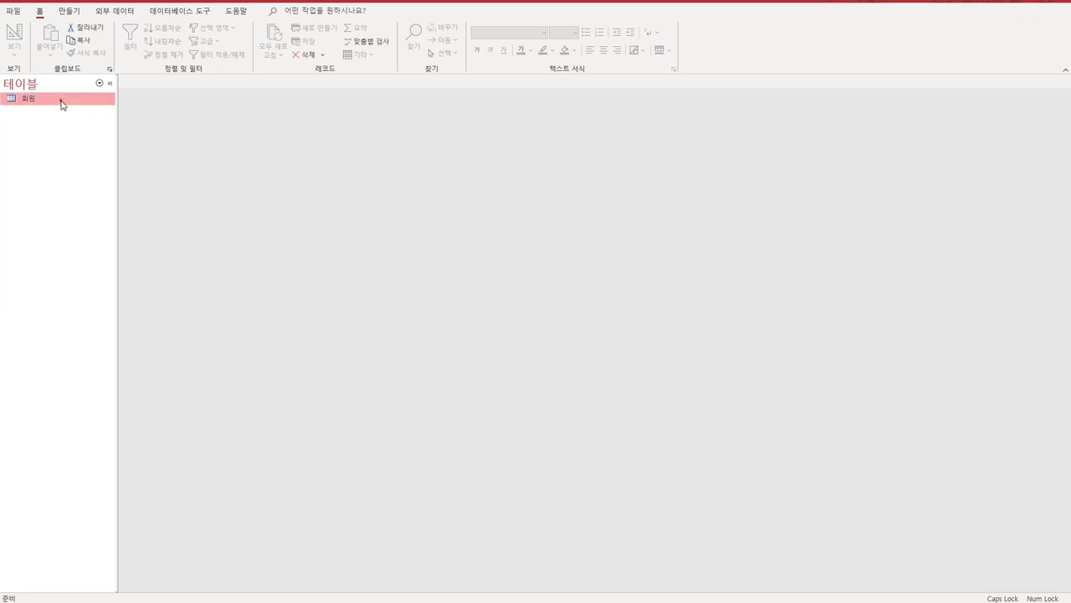
pyautogui.rightClick(62, 101)
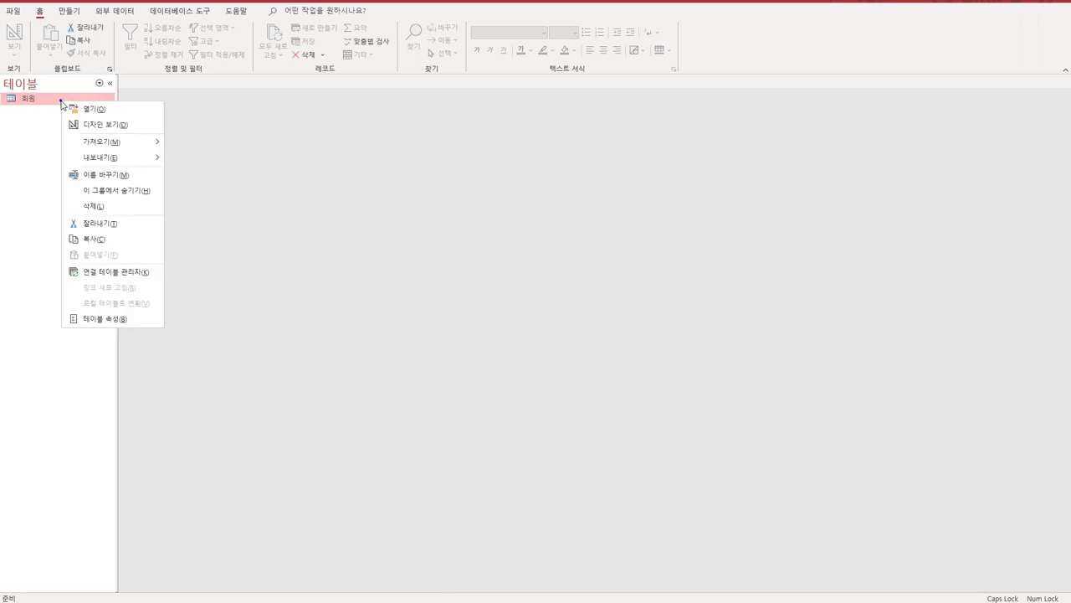
pyautogui.click(97, 126)
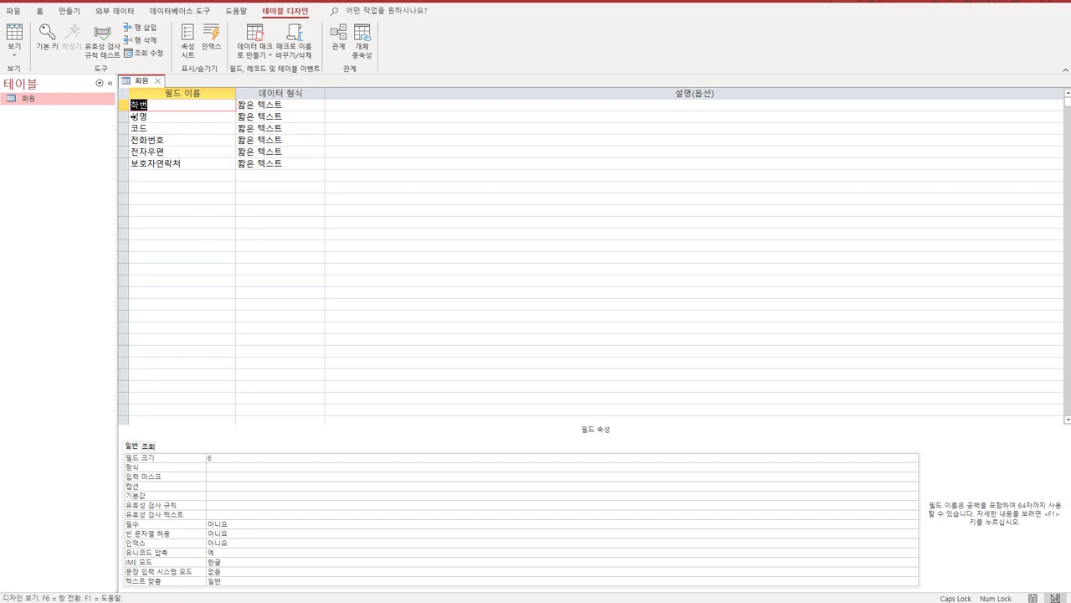
# Step: Set the 학번 and 전화번호 fields together as the table's composite primary key
pyautogui.click(123, 106)
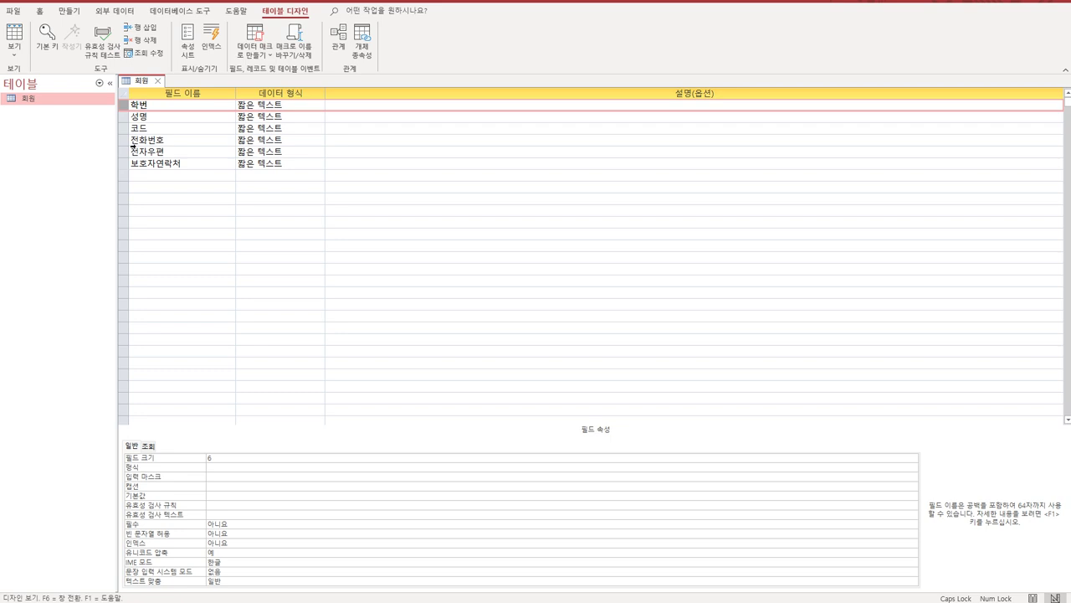
pyautogui.click(132, 143)
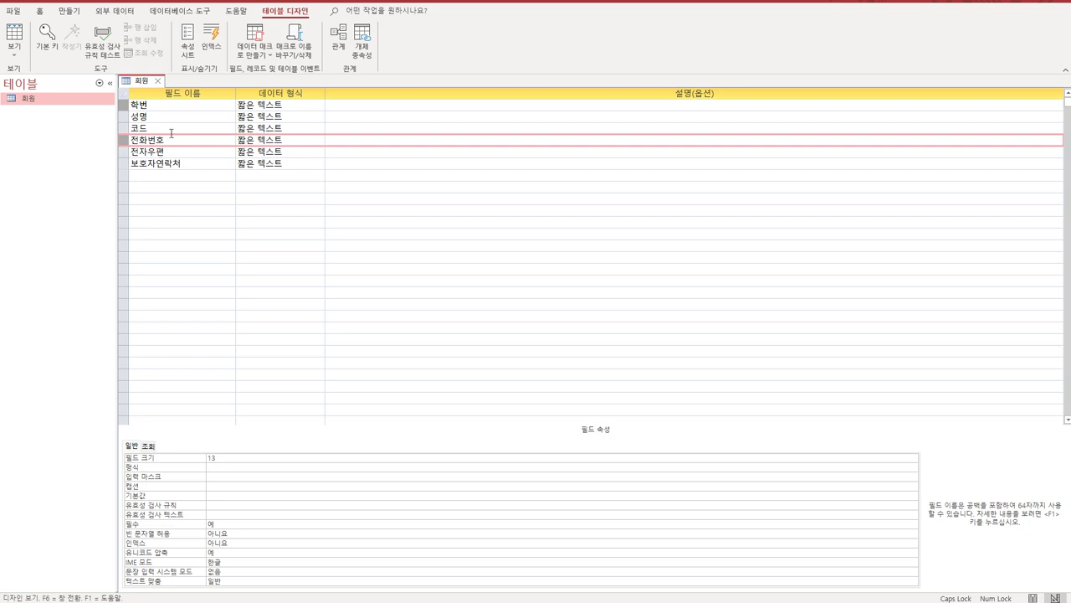
pyautogui.click(55, 50)
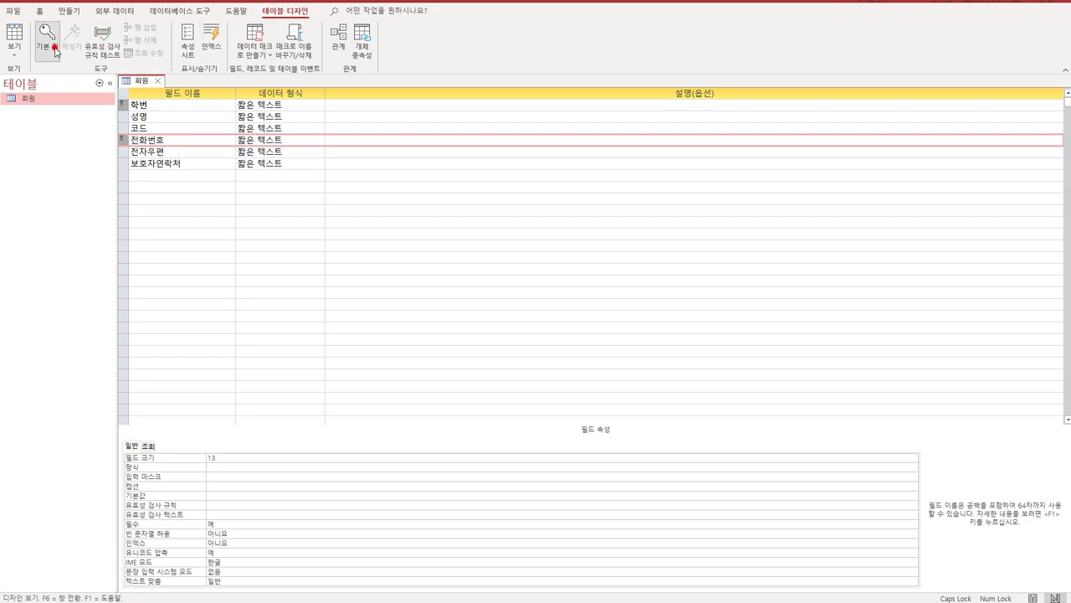
# Step: Set the 코드 field's input mask to 0000>L
pyautogui.click(173, 129)
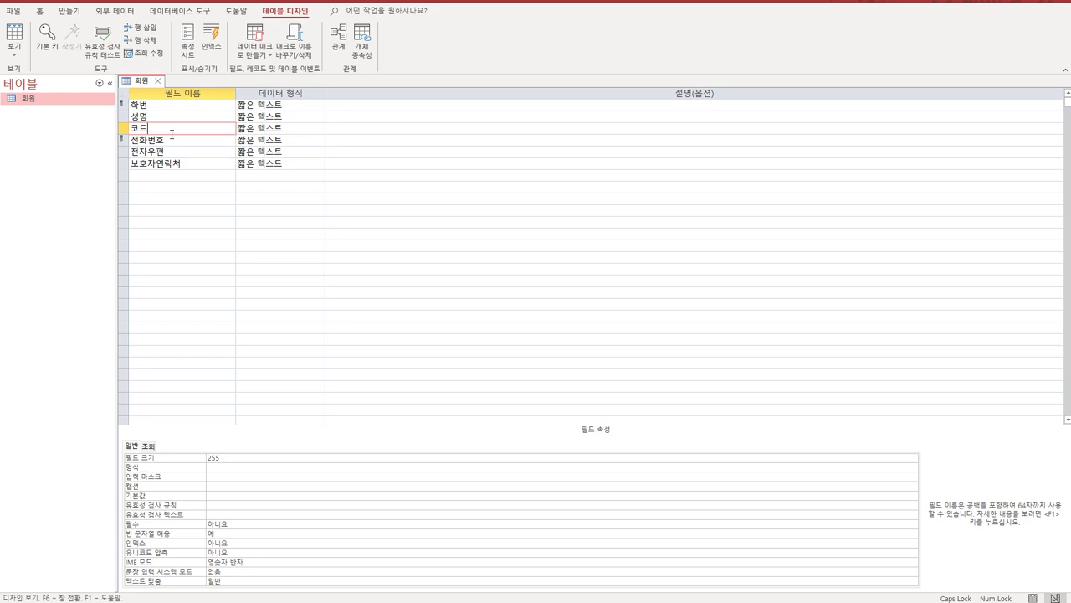
pyautogui.click(225, 479)
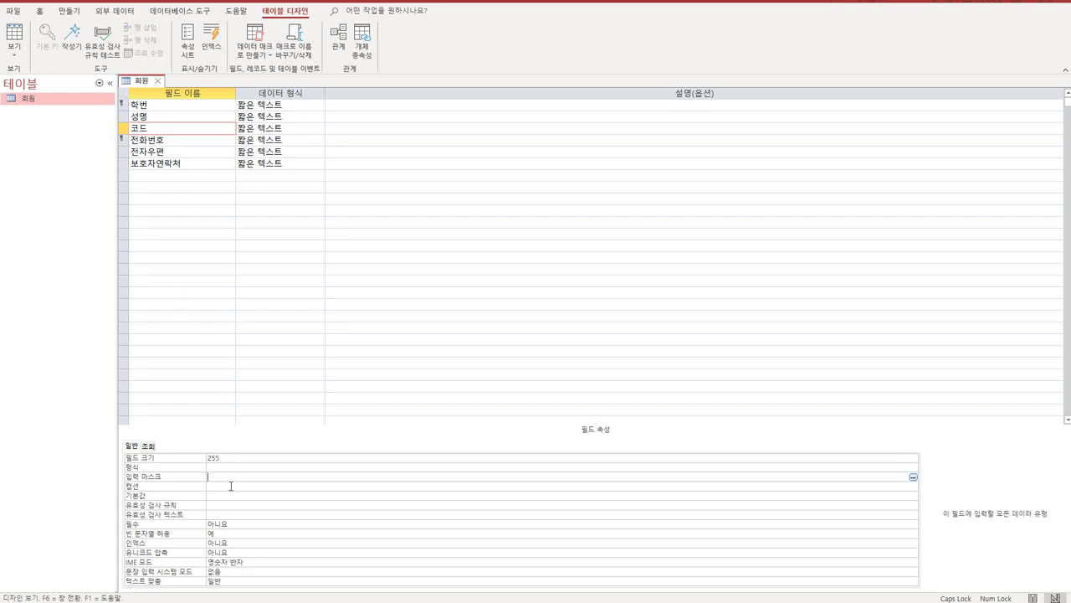
pyautogui.hotkey('shift', 'F2')
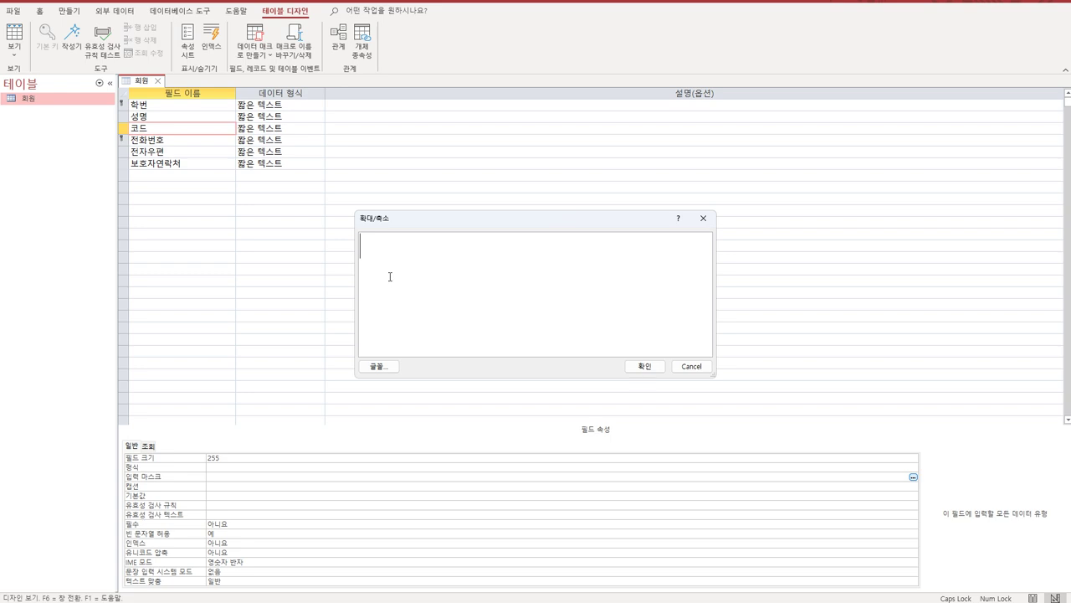
pyautogui.write('0000')
pyautogui.write('>')
pyautogui.press('BackSpace')
pyautogui.write('L')
pyautogui.click(642, 367)
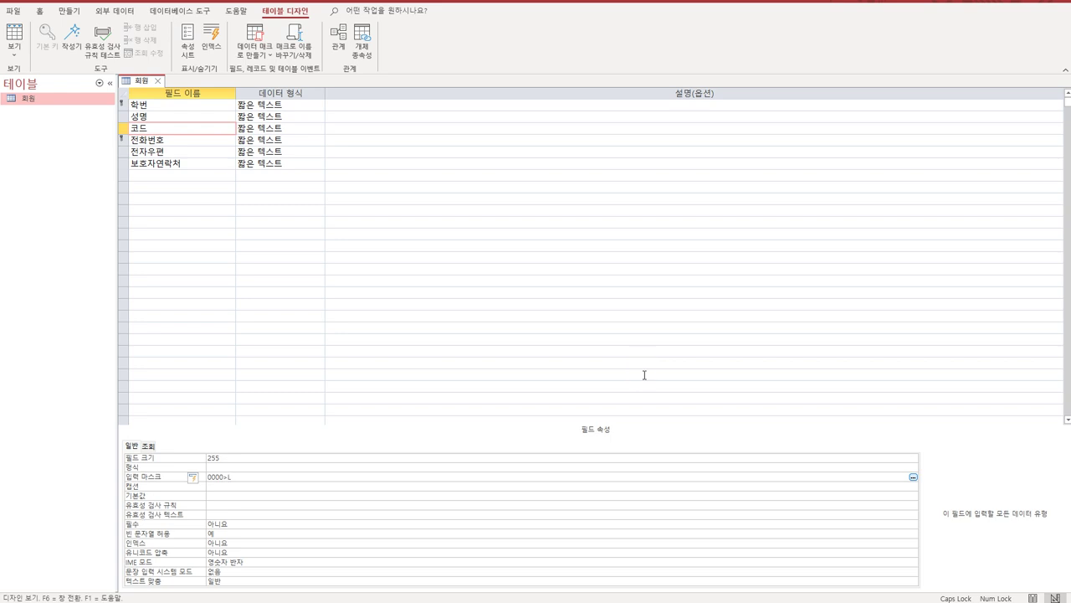
# Step: Set the 보호자연락처 field's validation rule to LEFT([보호자연락처],3)>=0 AND LEFT([보호자연락처],3)<=100
pyautogui.click(199, 164)
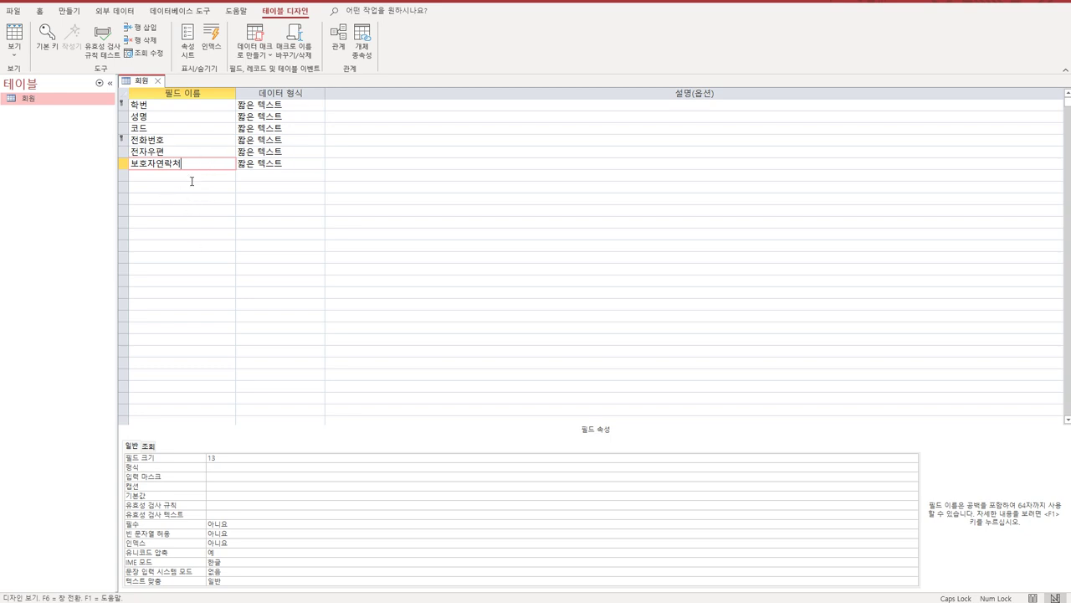
pyautogui.click(236, 506)
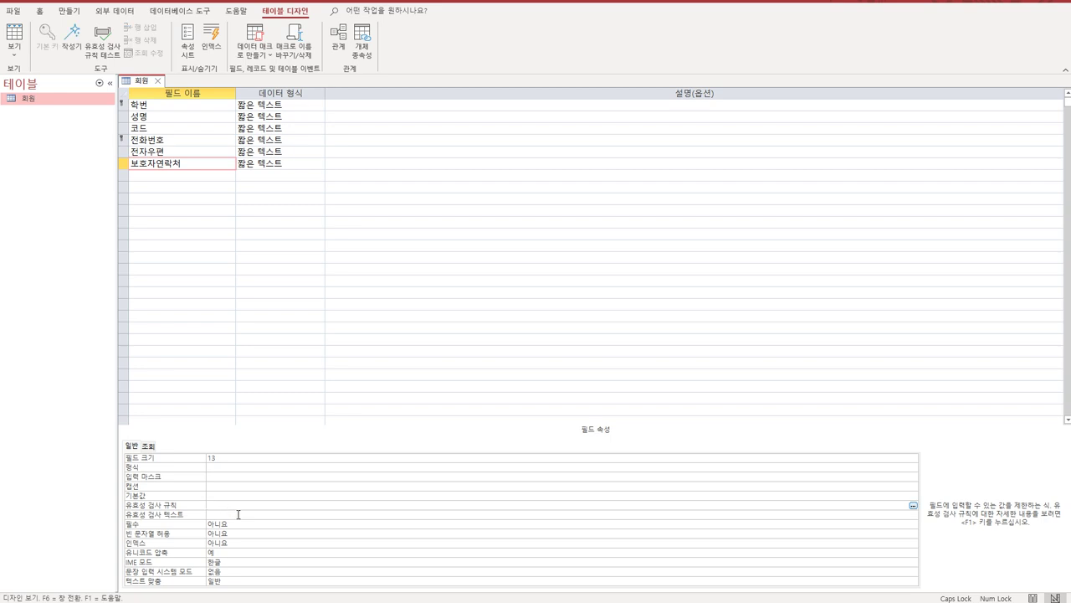
pyautogui.hotkey('shift', 'F2')
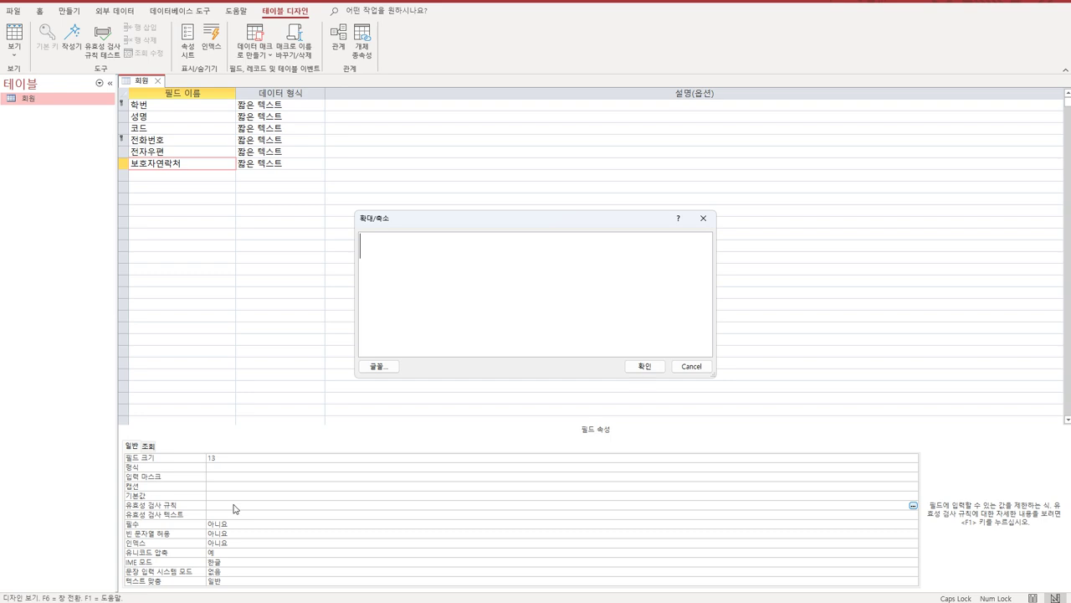
pyautogui.write('LEFT([')
pyautogui.write('QH')
pyautogui.press('BackSpace')
pyautogui.press('BackSpace')
pyautogui.write('ㅂ')
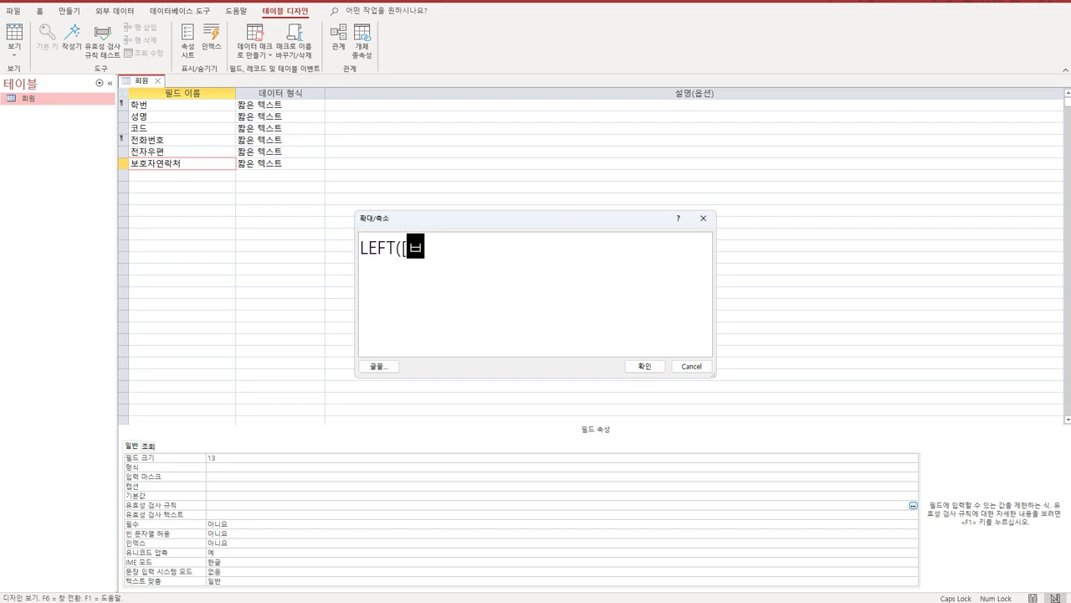
pyautogui.write('보호자연라')
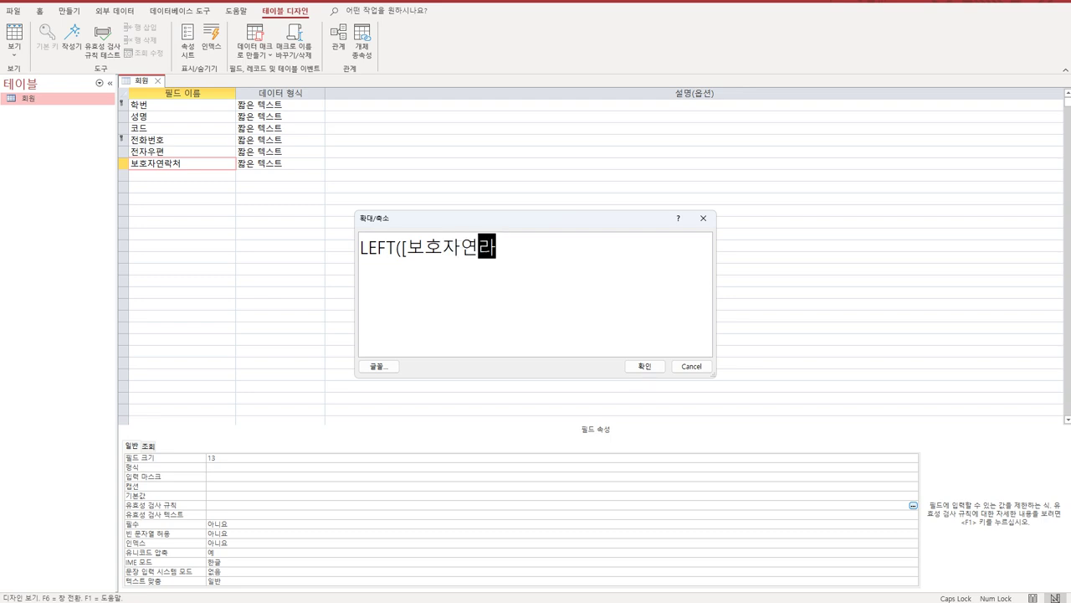
pyautogui.write('ㄱ처],3)')
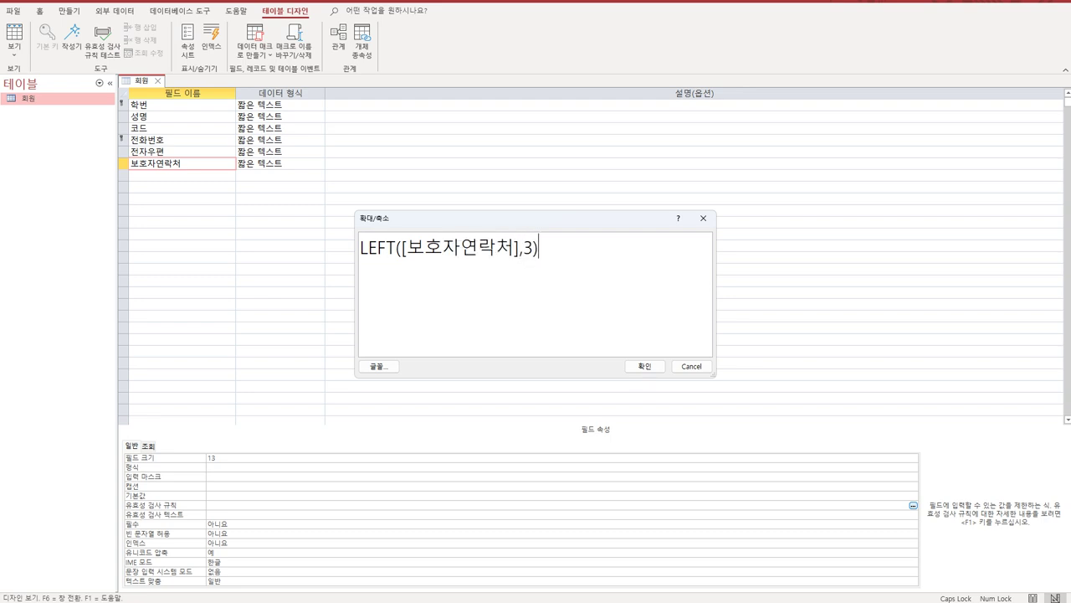
pyautogui.write('>=0 AND LEFT([ㅂ')
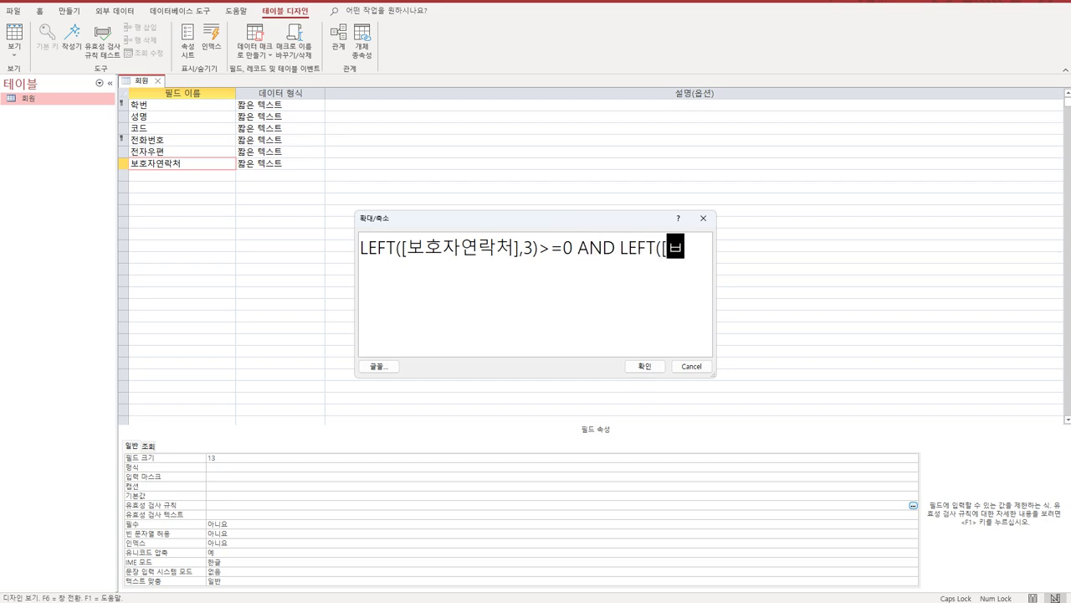
pyautogui.write('ㅗ호자연락')
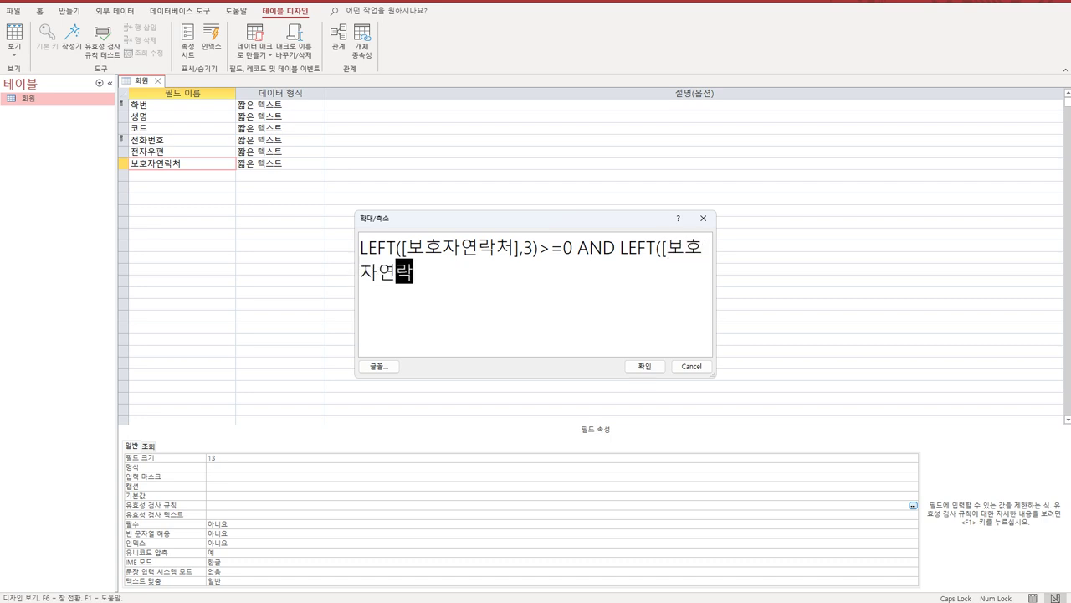
pyautogui.write('처]')
pyautogui.write(',3)<')
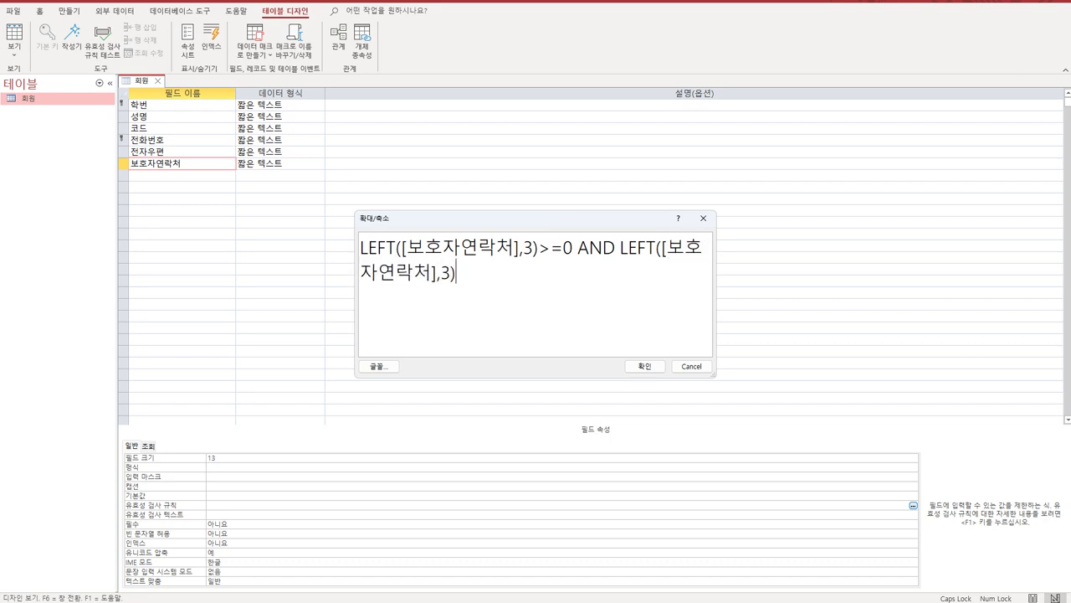
pyautogui.write('=100')
pyautogui.click(644, 366)
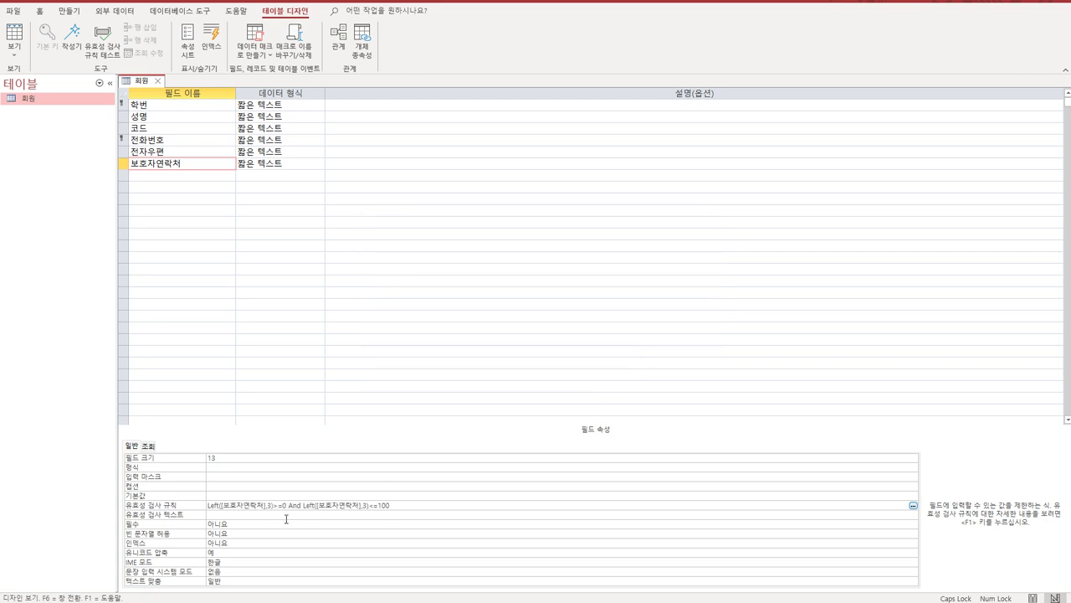
# Step: Set the 보호자연락처 field's validation text to "국번이 불분명합니다."
pyautogui.press('Down')
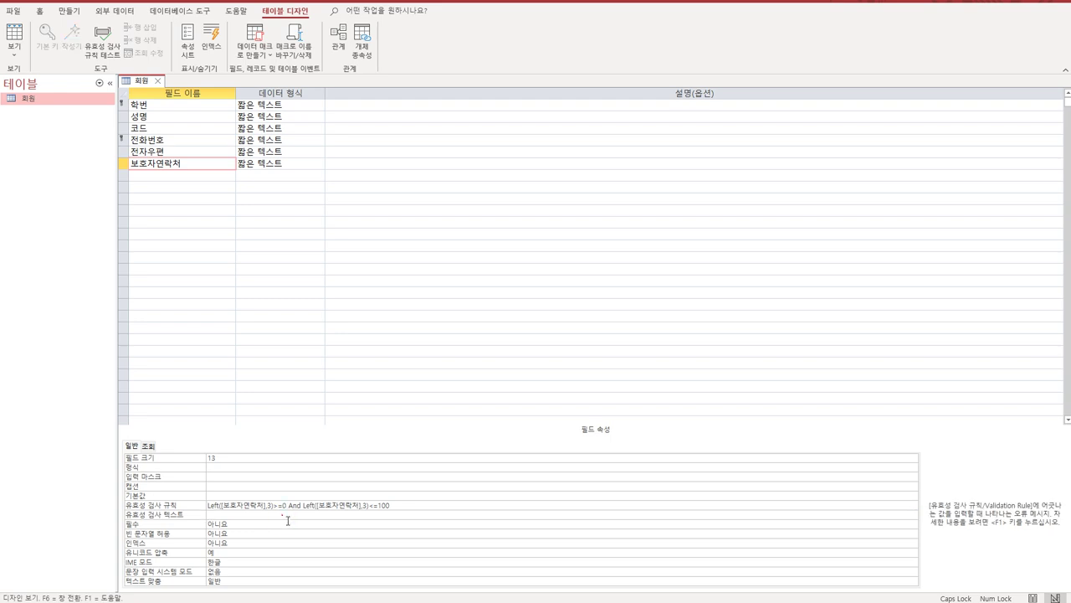
pyautogui.hotkey('shift', 'F2')
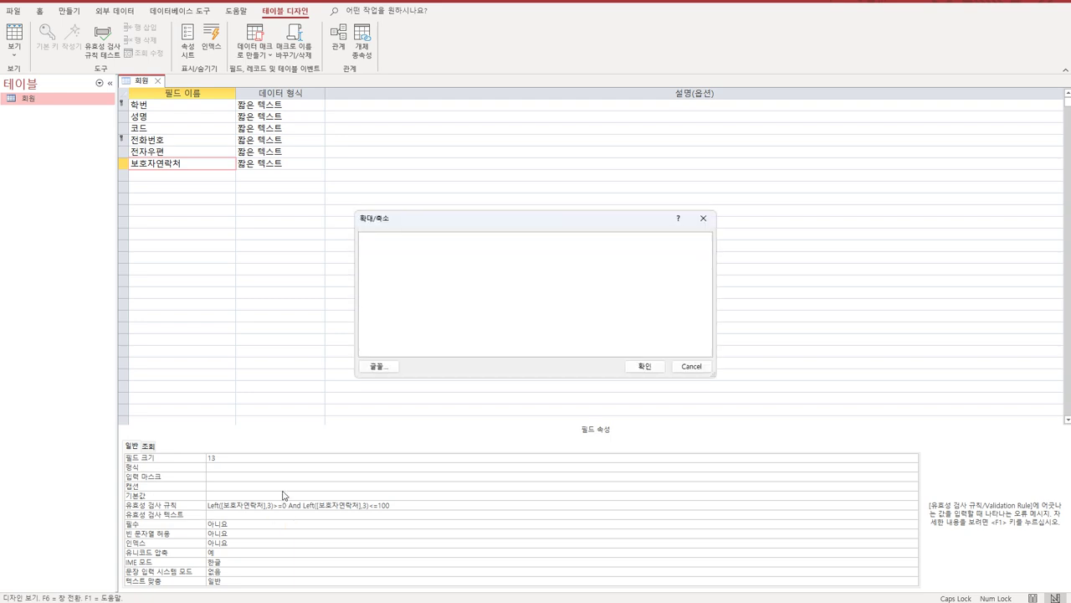
pyautogui.write('국번이 불')
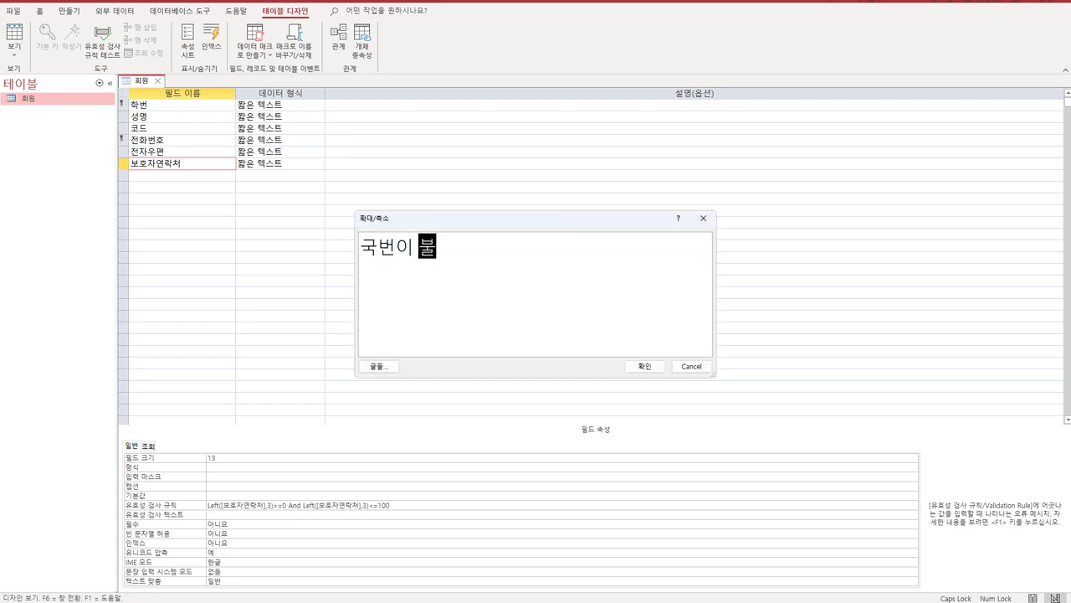
pyautogui.write('분명합니다')
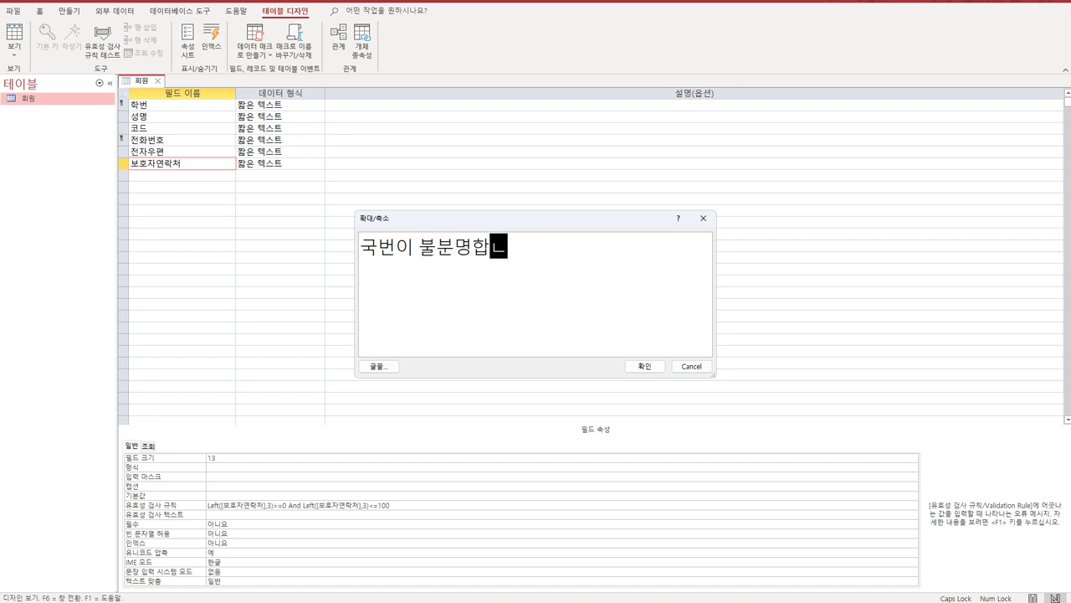
pyautogui.write('.')
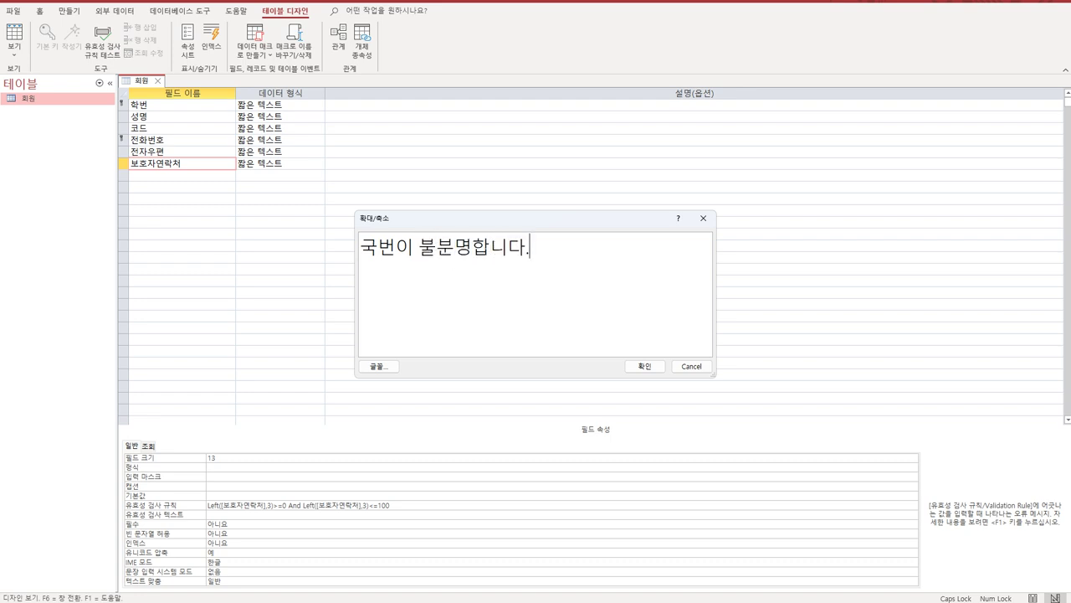
pyautogui.click(644, 366)
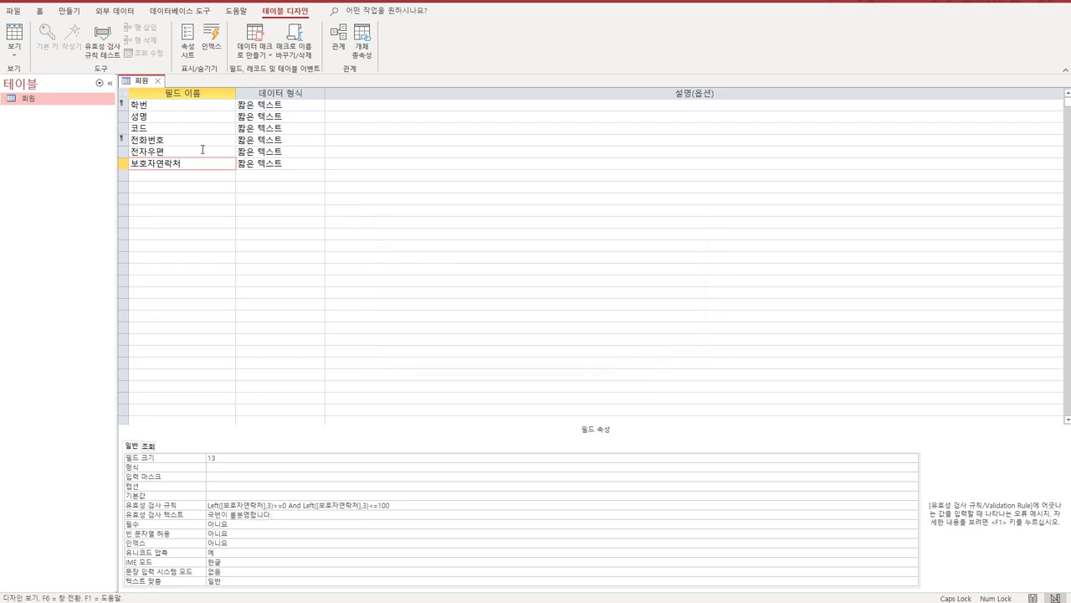
# Step: Enter the pattern "* *" as the 성명 field's validation rule, matching any text that contains a space
pyautogui.click(174, 122)
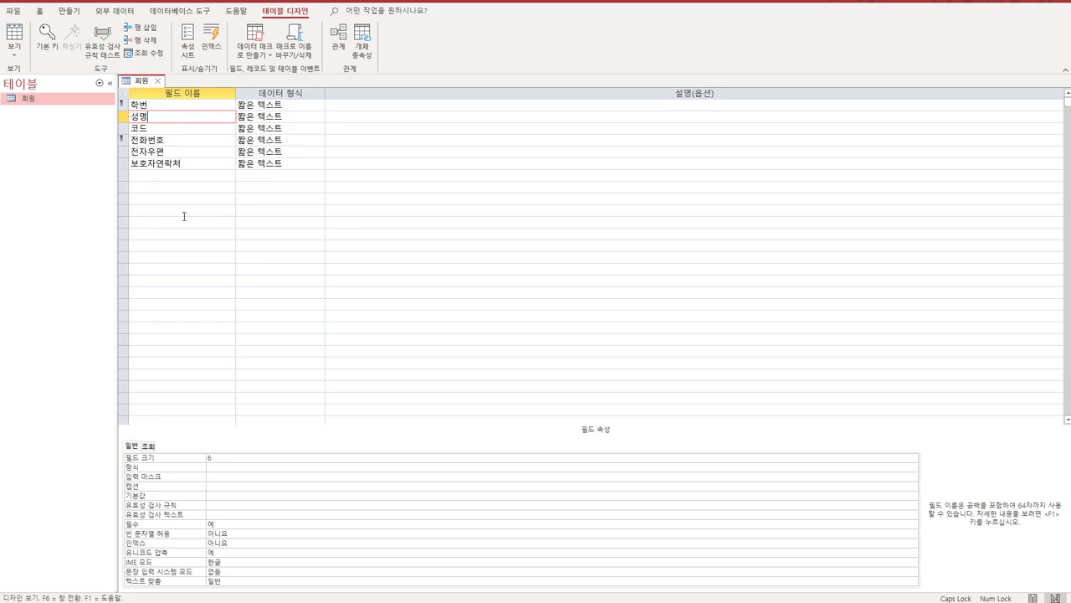
pyautogui.click(306, 505)
pyautogui.hotkey('shift', 'F2')
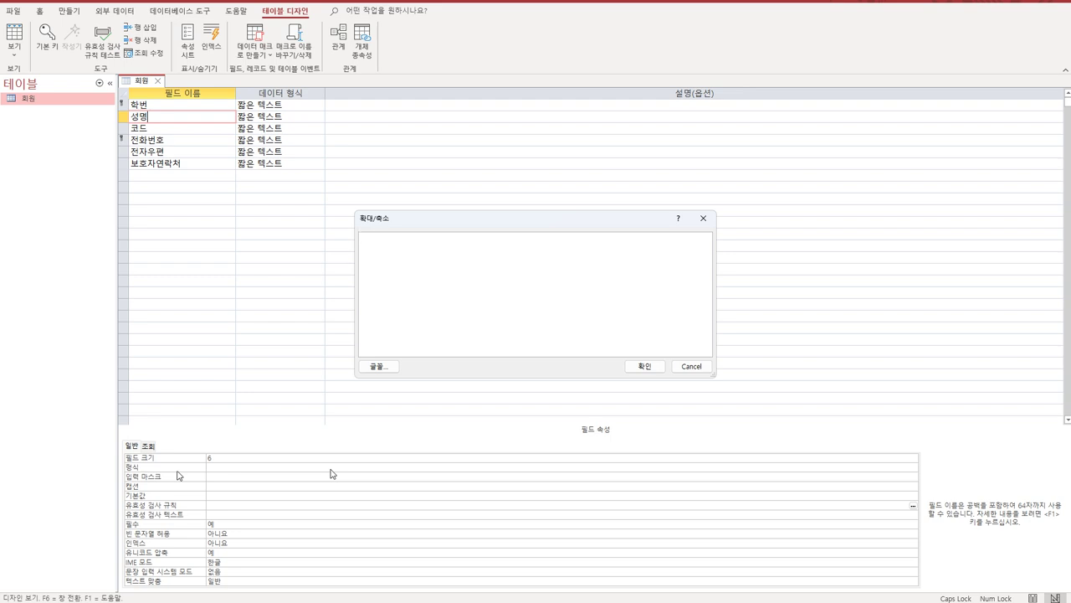
pyautogui.write('* *')
pyautogui.click(646, 366)
# Step: Negate the 성명 field's validation rule so it reads Not Like "* *"
pyautogui.click(295, 507)
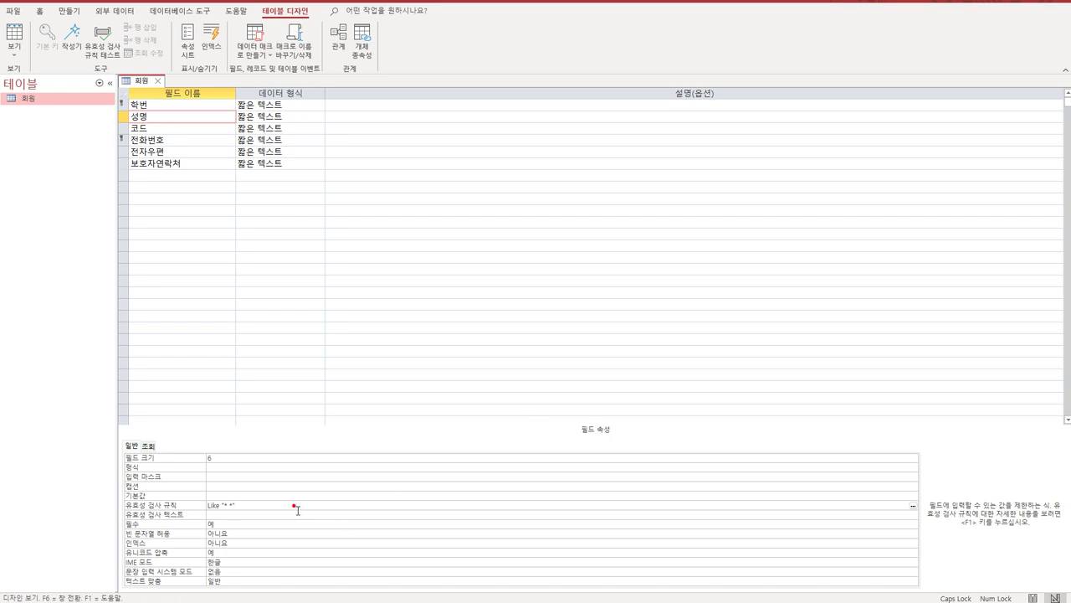
pyautogui.hotkey('shift', 'F2')
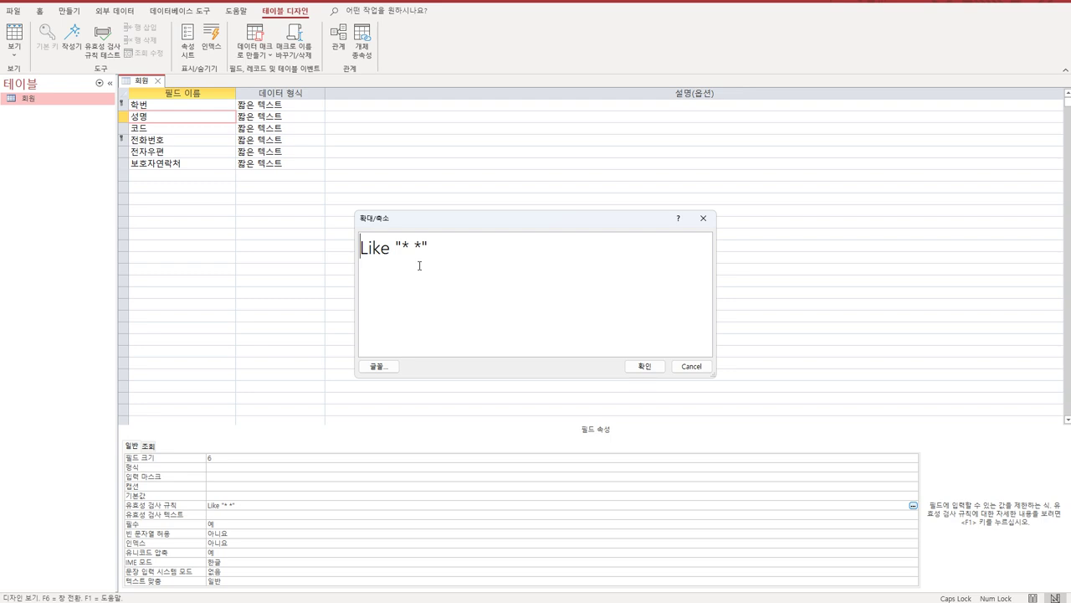
pyautogui.write('ㅜㅐ')
pyautogui.press('BackSpace')
pyautogui.press('BackSpace')
pyautogui.press('Hangul')
pyautogui.write('NOT')
pyautogui.click(453, 279)
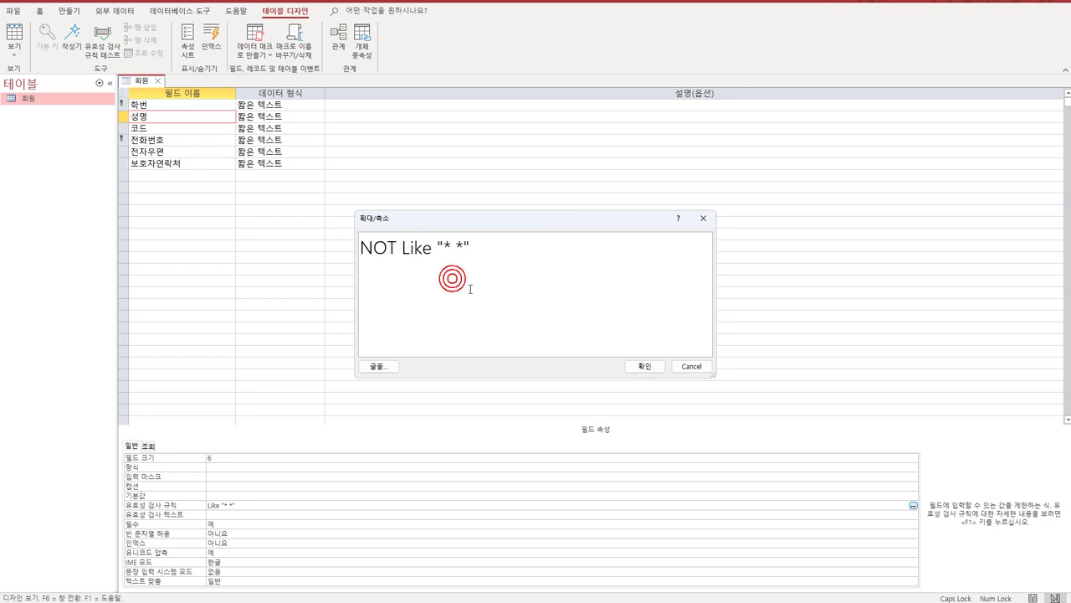
pyautogui.click(643, 366)
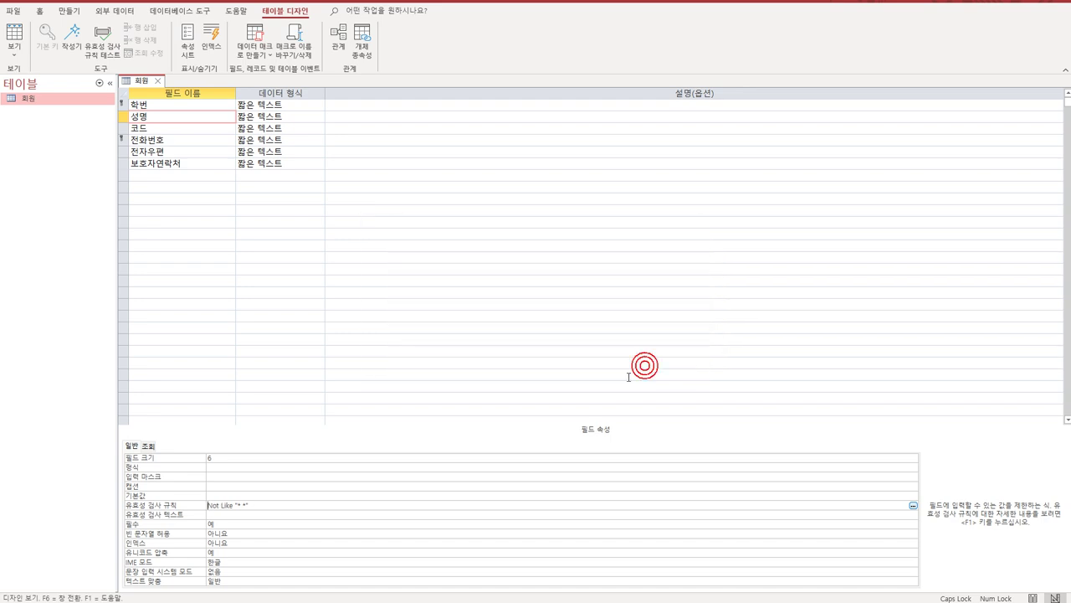
# Step: Set the 성명 field's validation text to "공백이 허용되지 않습니다."
pyautogui.click(257, 519)
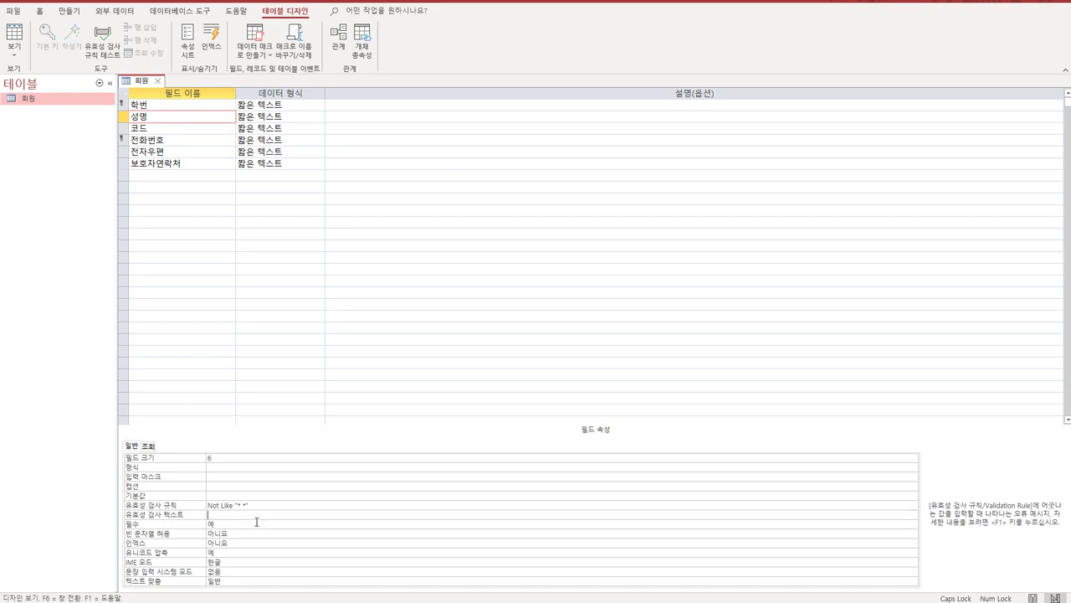
pyautogui.hotkey('shift', 'F2')
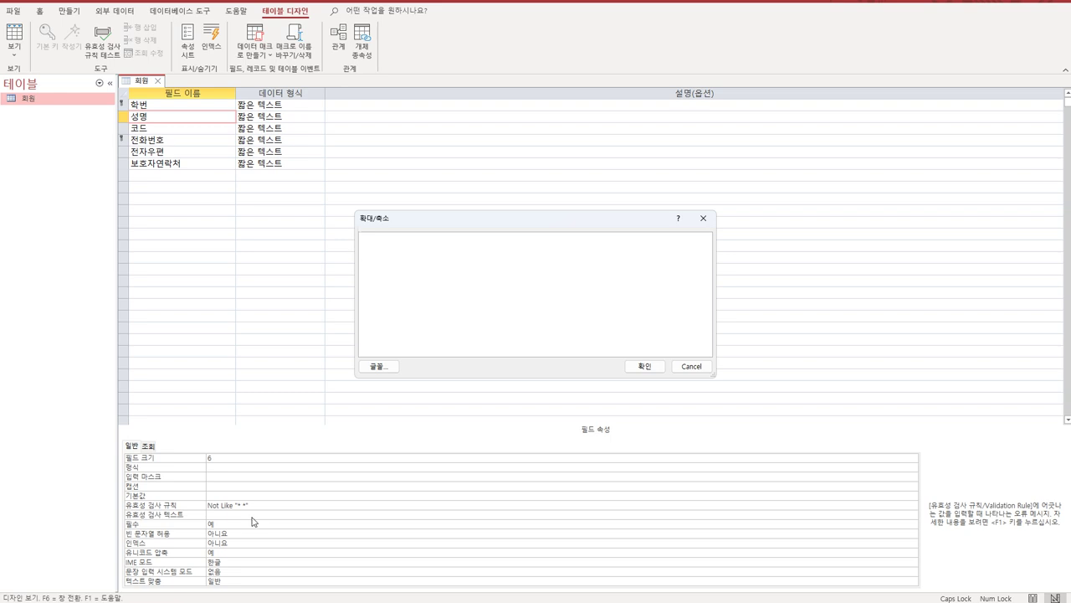
pyautogui.write('RH')
pyautogui.press('BackSpace')
pyautogui.press('BackSpace')
pyautogui.press('Hangul')
pyautogui.write('공배ㄱ이 헝용되지 않습니')
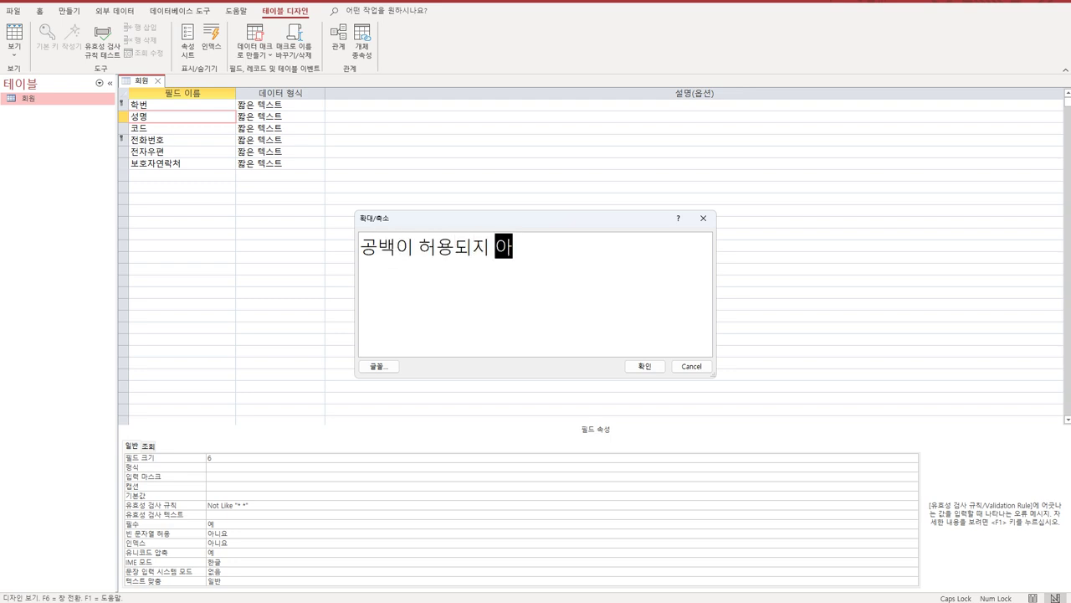
pyautogui.write('다.')
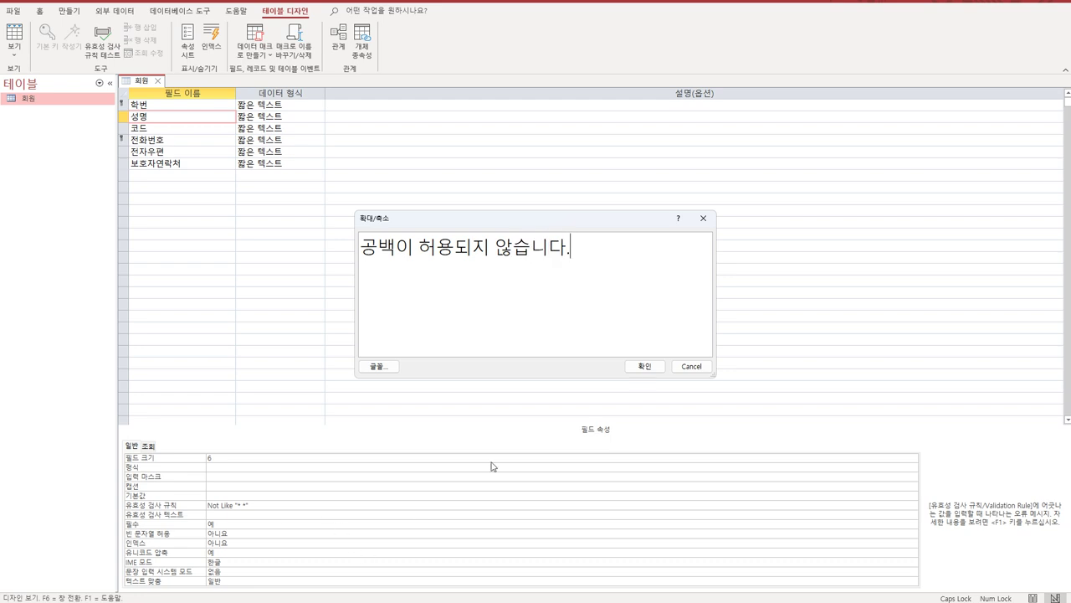
pyautogui.click(644, 366)
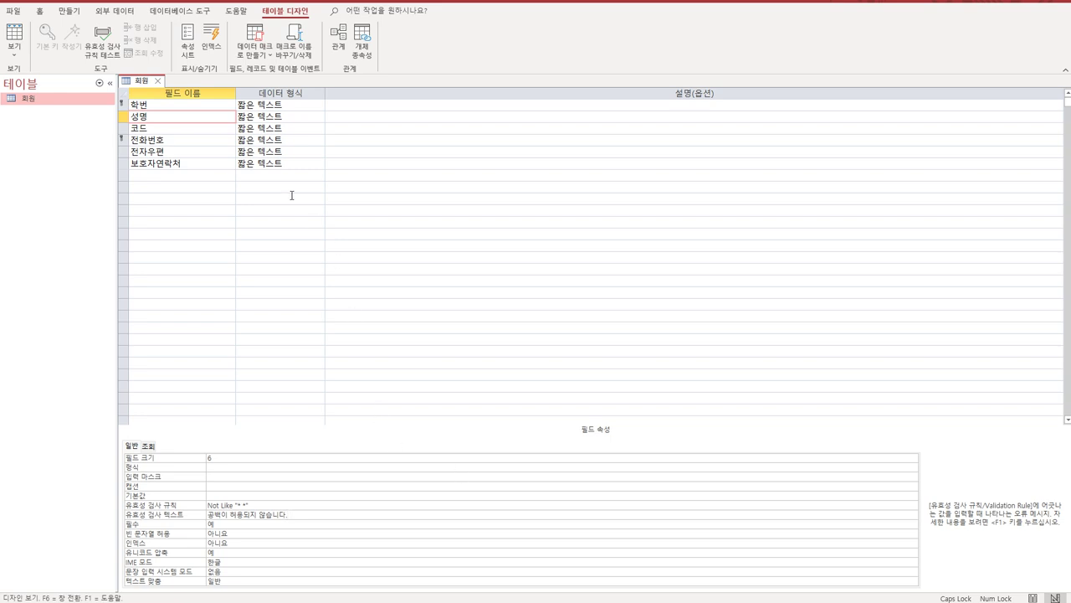
# Step: Start the 전자우편 field's validation rule with the no-space condition INSTR([전자우편]," ")=0
pyautogui.click(182, 154)
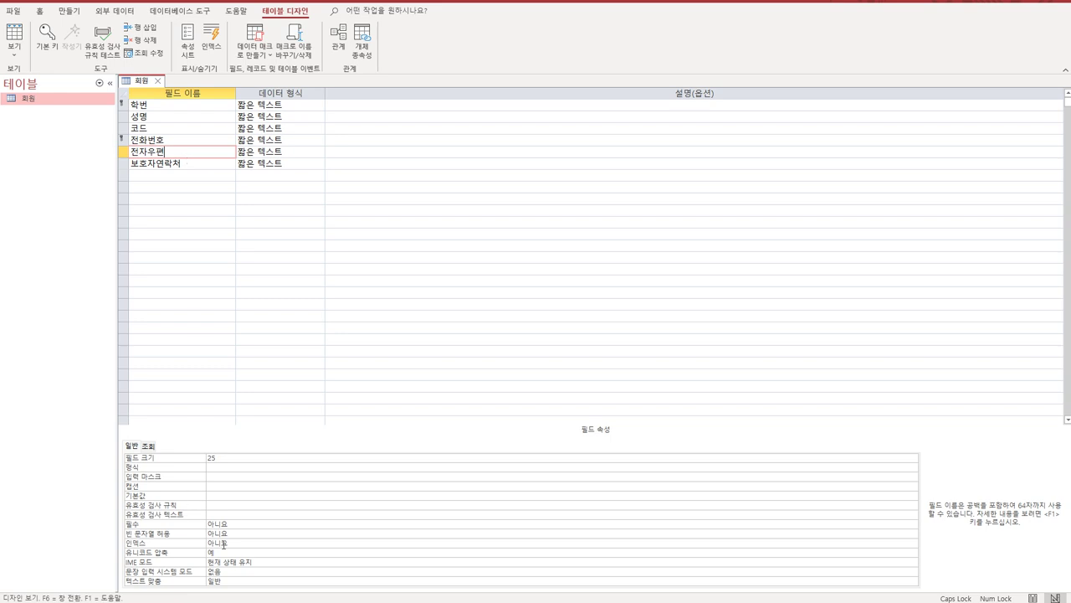
pyautogui.click(236, 506)
pyautogui.click(239, 512)
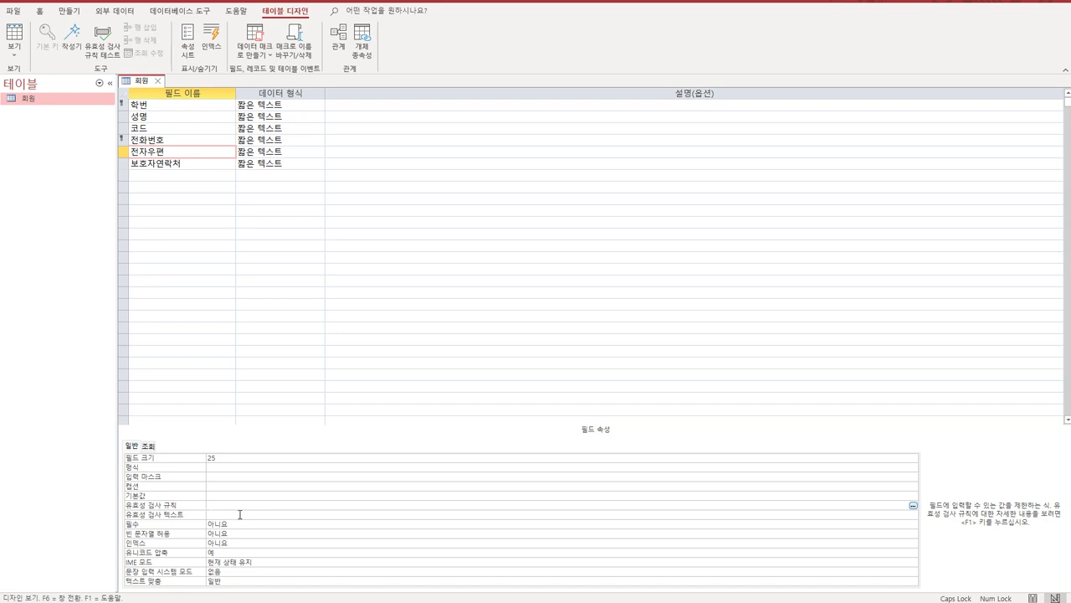
pyautogui.hotkey('shift', 'F2')
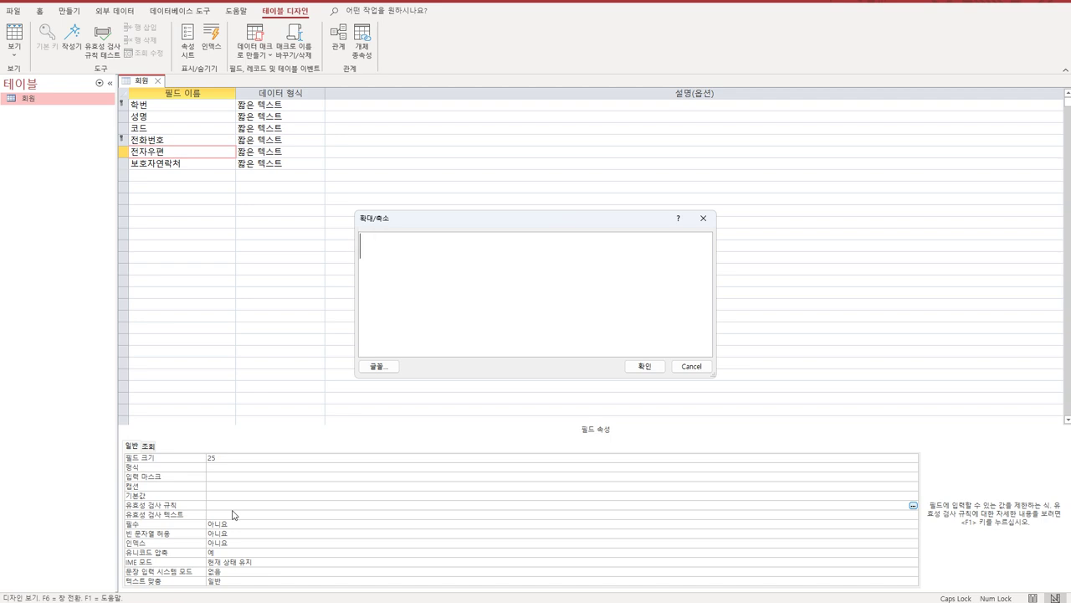
pyautogui.write('INSTR')
pyautogui.press('BackSpace')
pyautogui.write('TR([전')
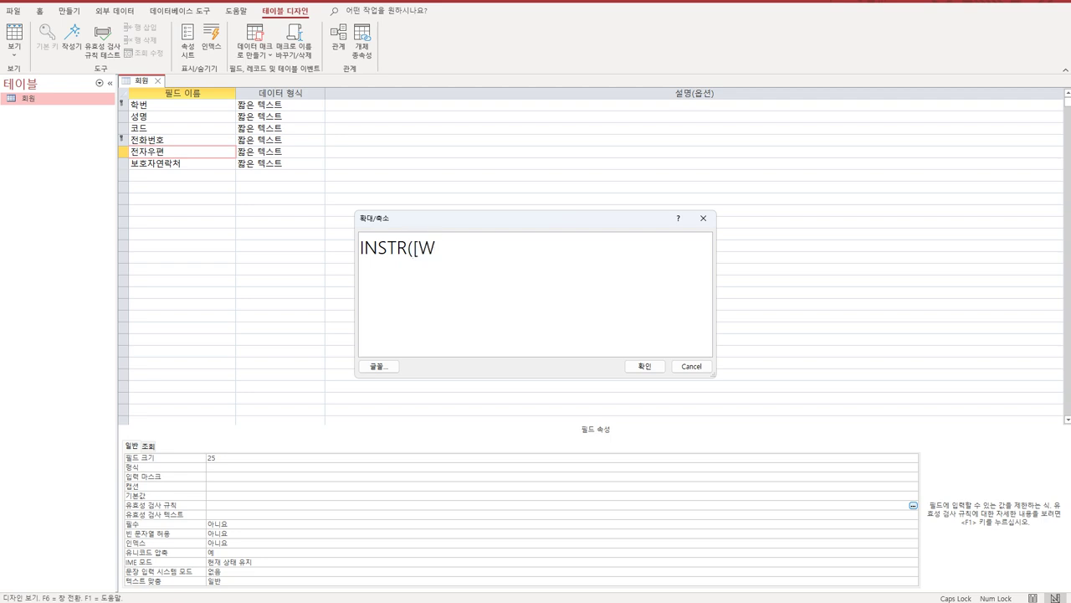
pyautogui.write('자우편')
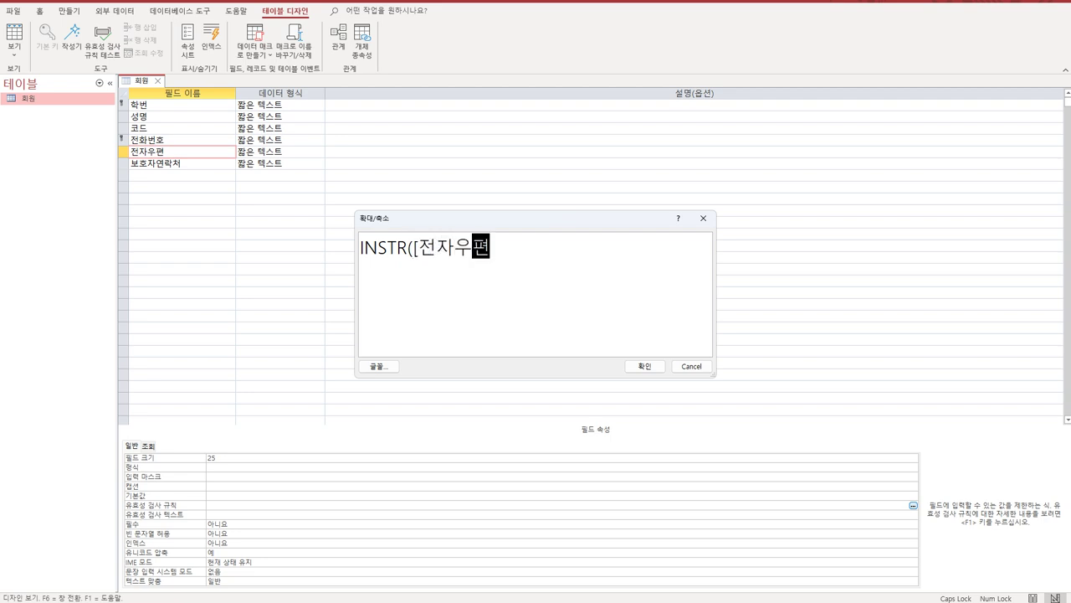
pyautogui.write('],')
pyautogui.write('" "')
pyautogui.write(')')
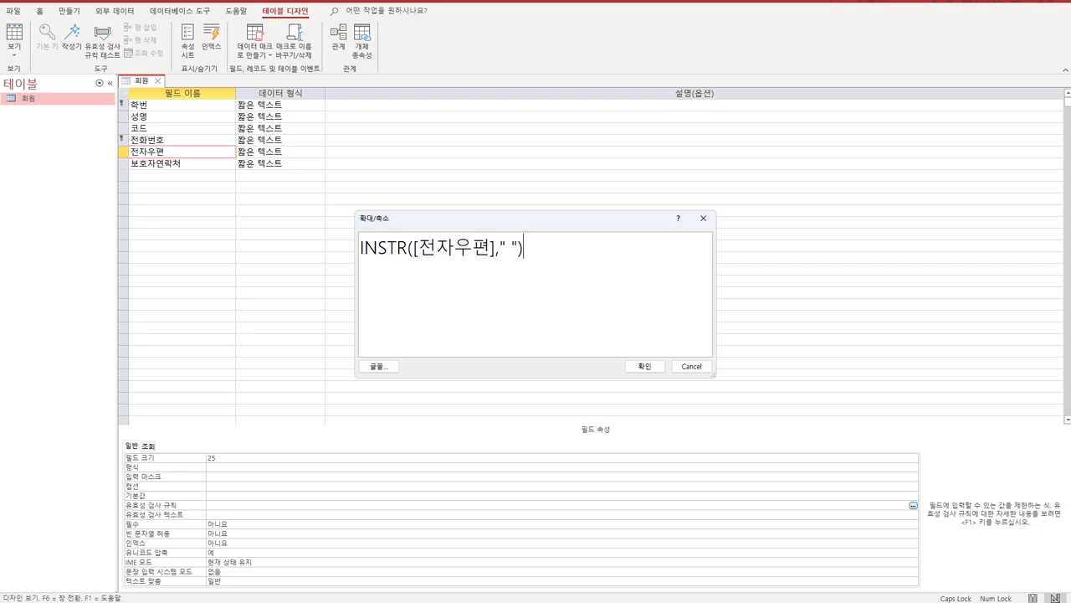
pyautogui.write('=0')
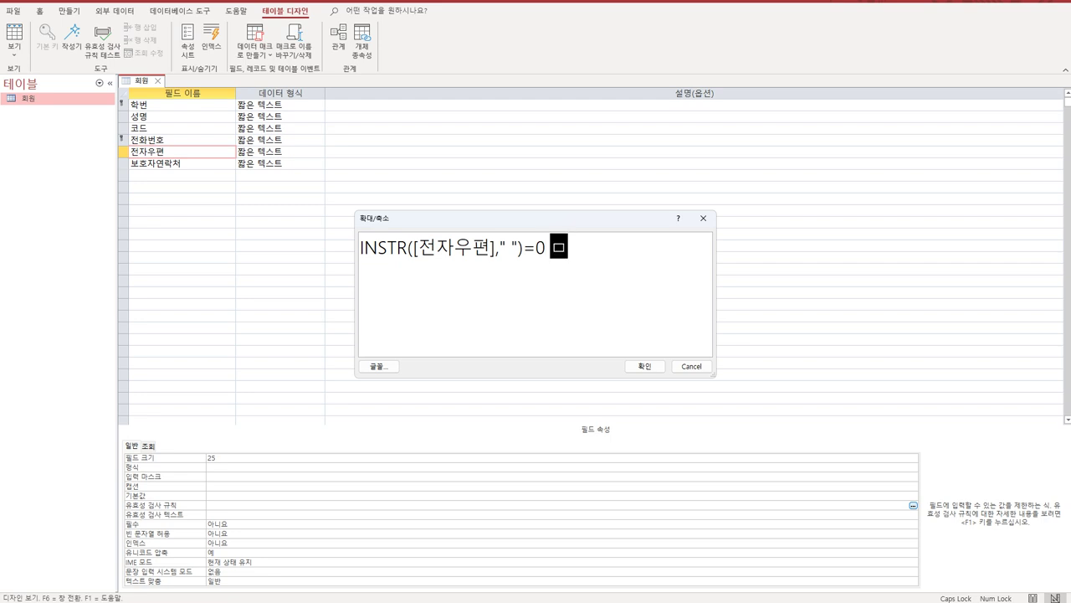
# Step: Extend the 전자우편 validation rule with AND LIKE "*@*" so an @ character is required, and apply it
pyautogui.write('AND')
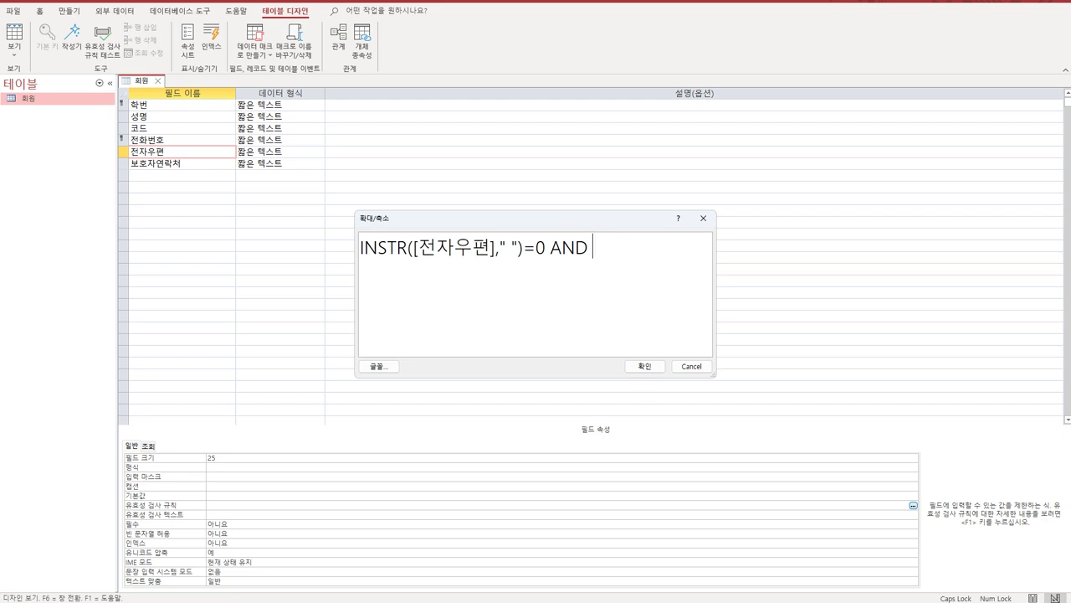
pyautogui.write('LIKE "*@*"')
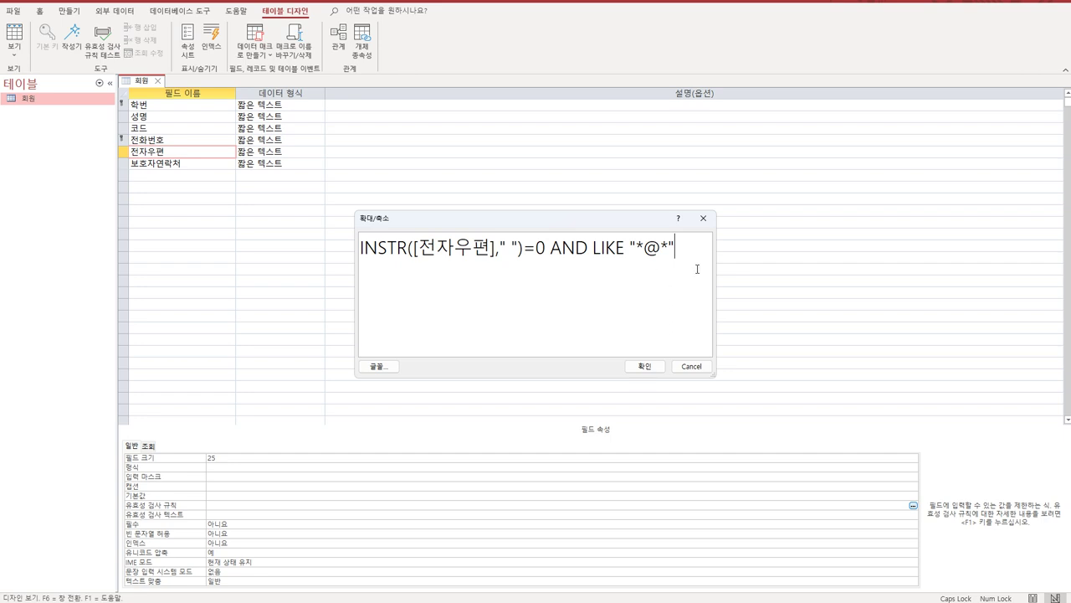
pyautogui.click(645, 366)
# Step: Set the 전자우편 field's validation text to "올바른 형식으로 입력하세요."
pyautogui.click(269, 513)
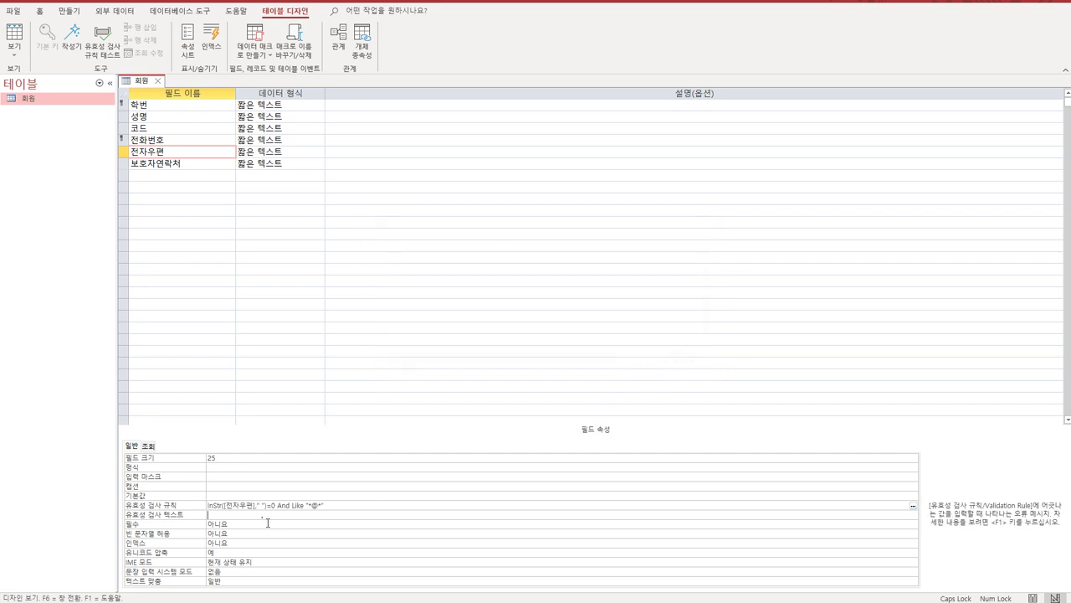
pyautogui.click(262, 517)
pyautogui.hotkey('shift', 'F2')
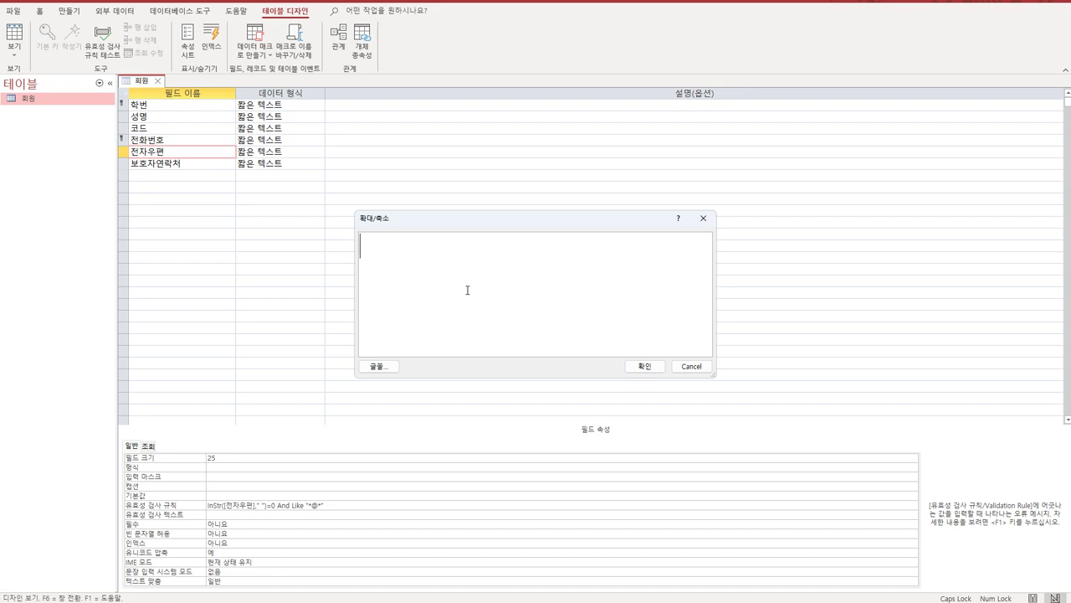
pyautogui.write('DH')
pyautogui.press('BackSpace')
pyautogui.press('BackSpace')
pyautogui.press('Hangul')
pyautogui.write('ㅇ올바른 형싱')
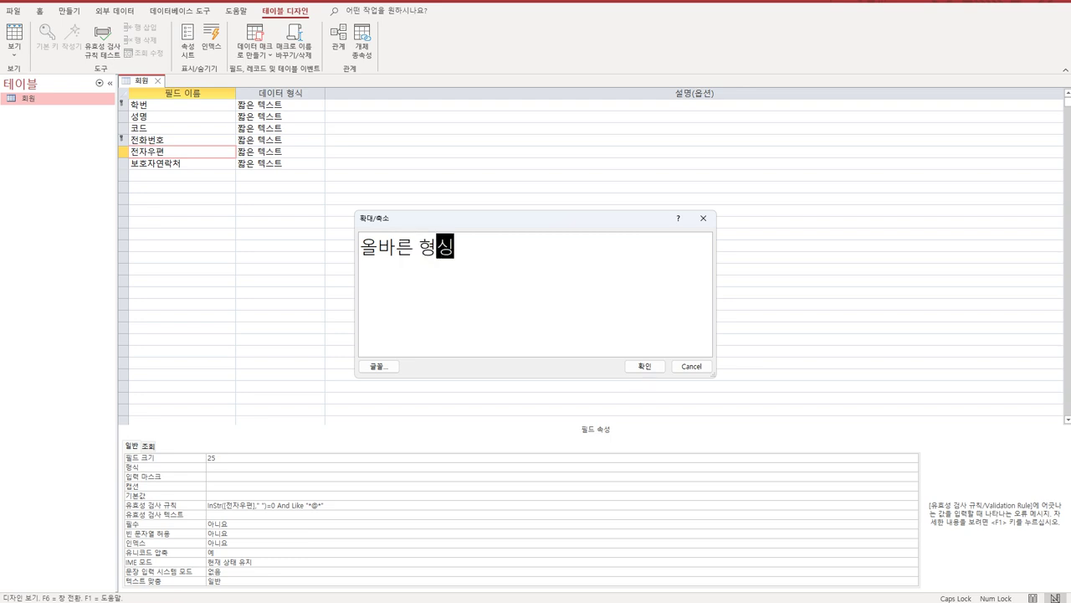
pyautogui.write('식으로 입려')
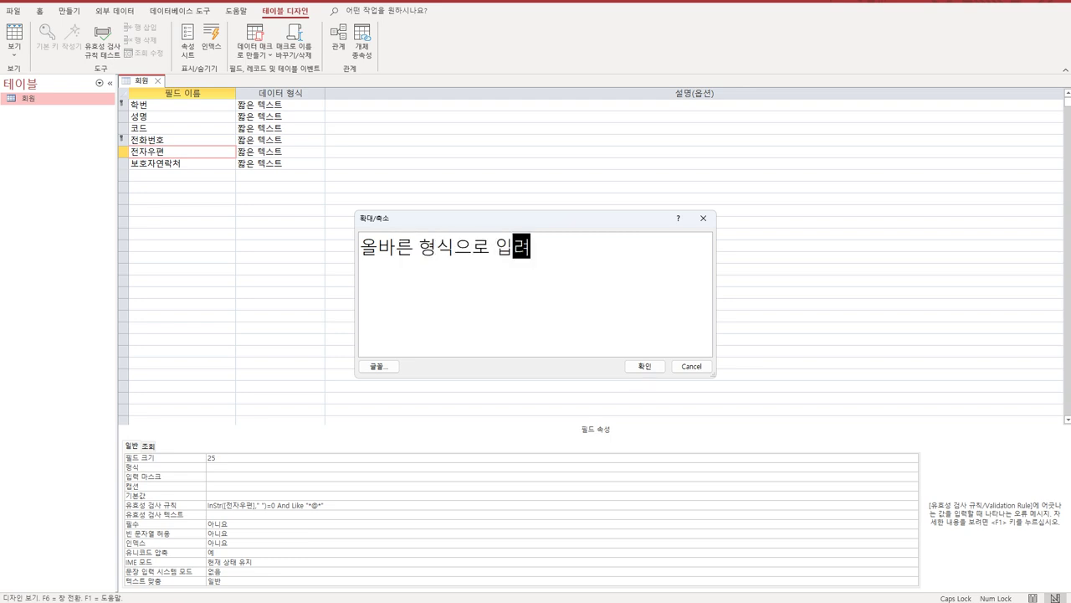
pyautogui.write('력하세요')
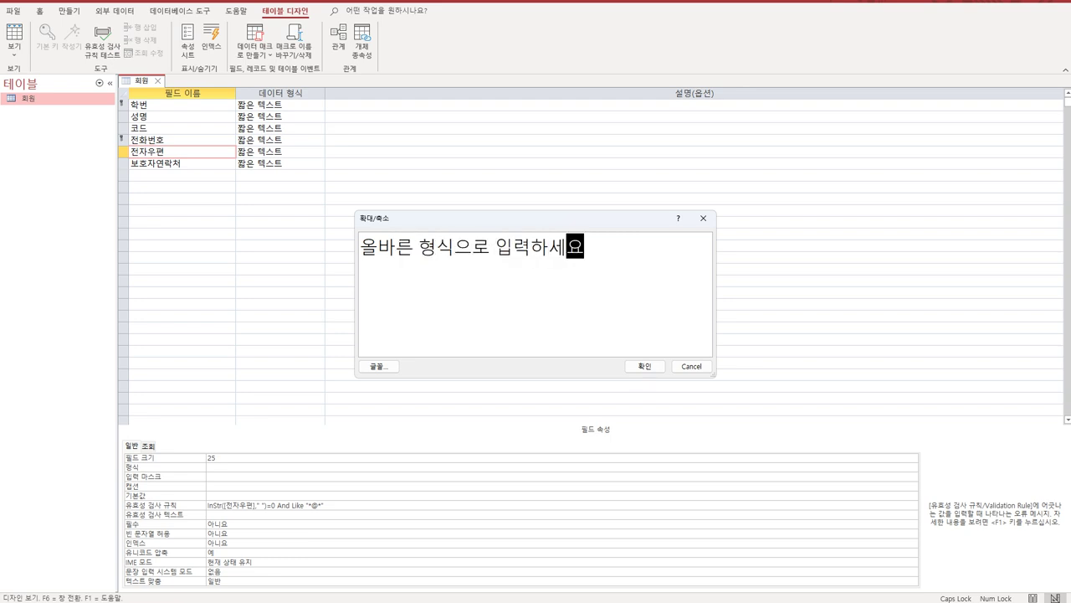
pyautogui.write('.')
pyautogui.click(653, 367)
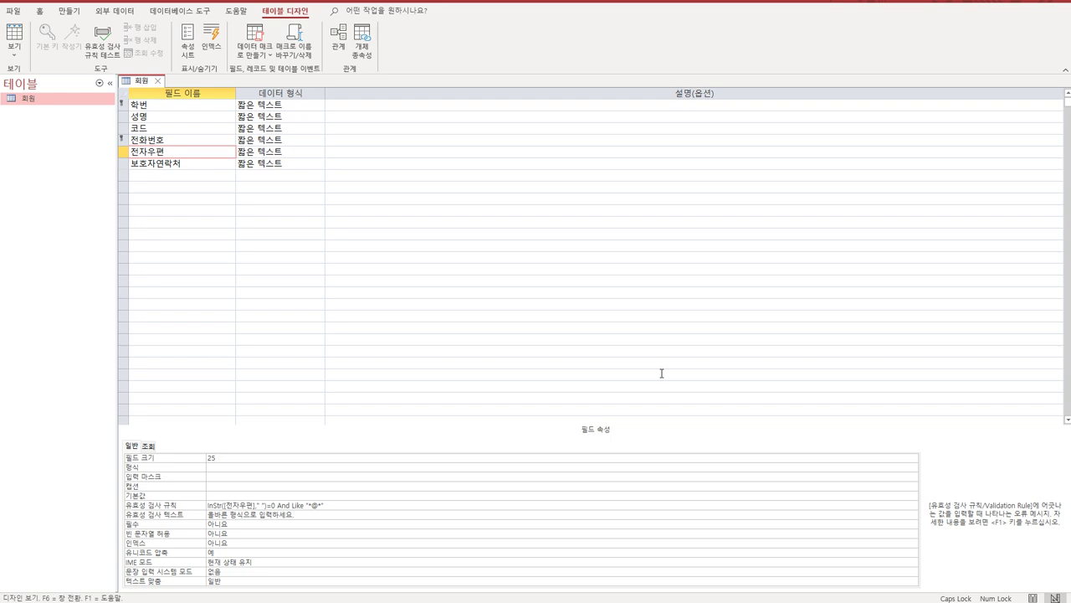
# Step: Make the 코드 field mandatory by setting its 필수 property to 예
pyautogui.click(177, 130)
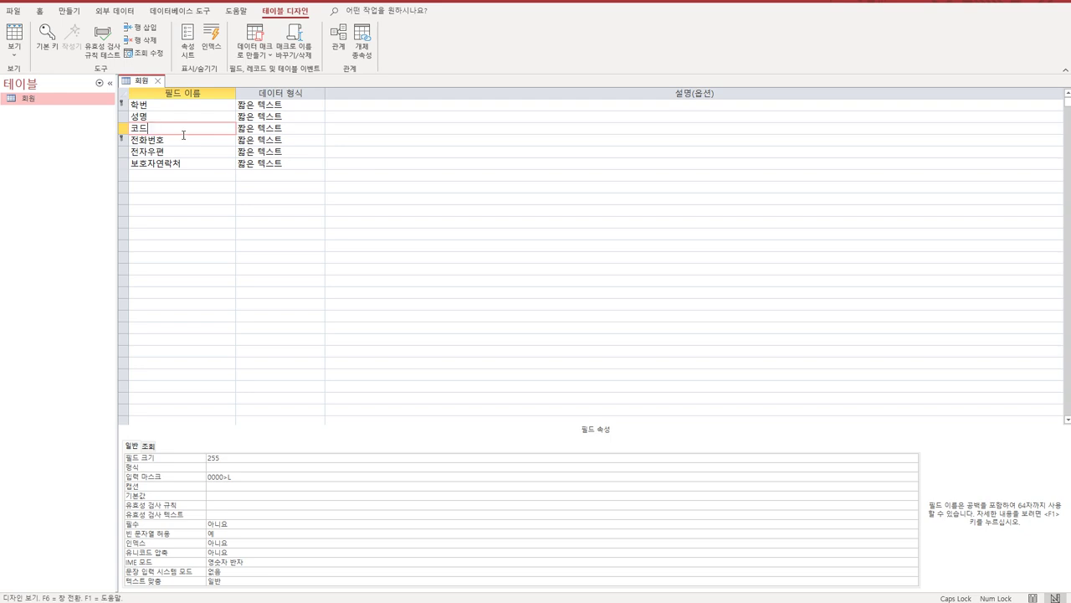
pyautogui.click(234, 523)
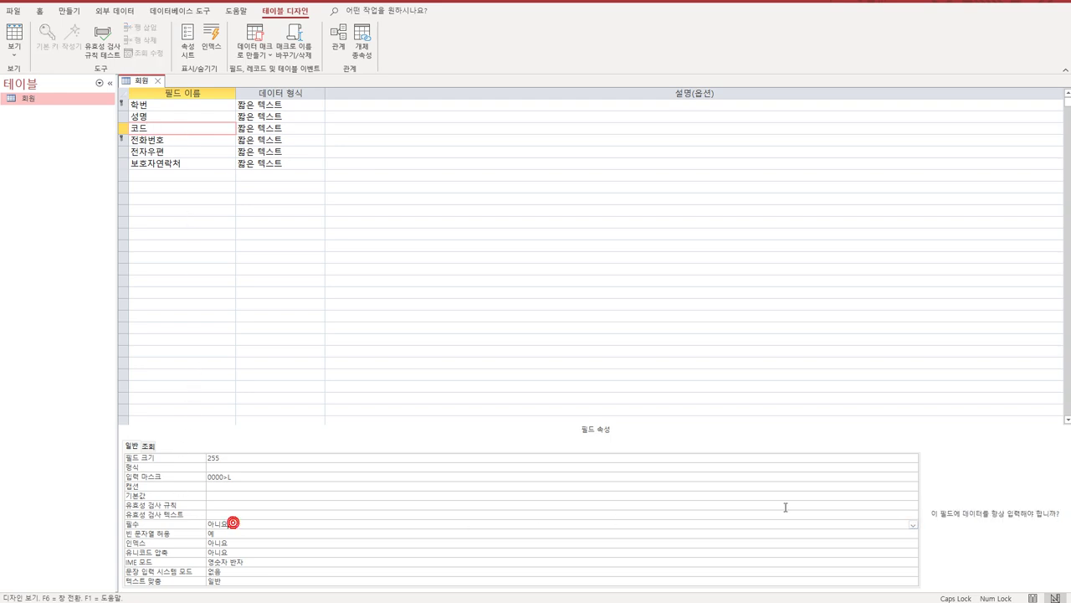
pyautogui.click(913, 524)
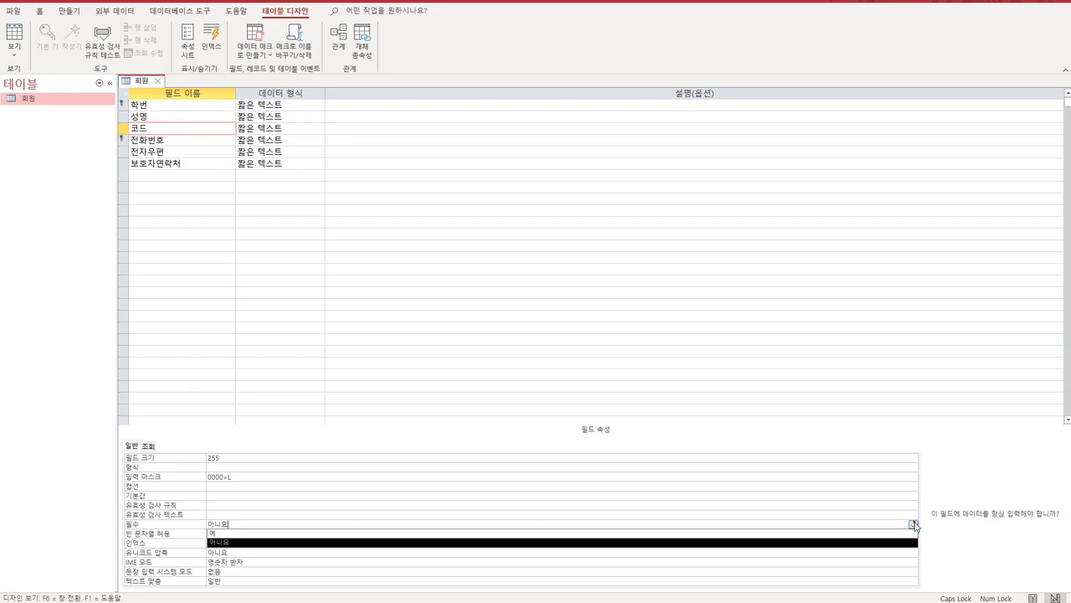
pyautogui.click(812, 533)
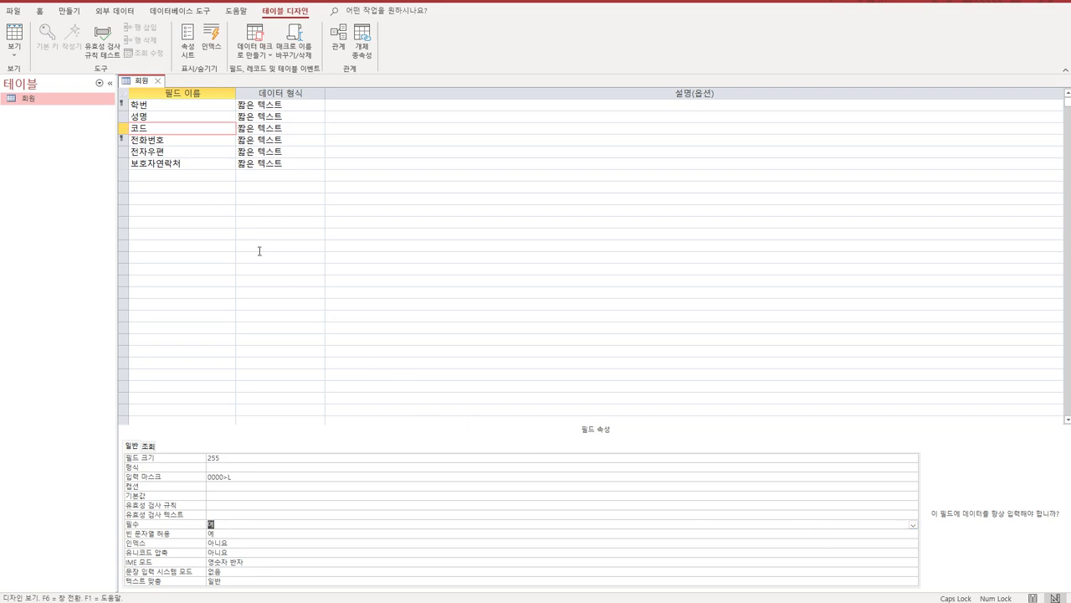
# Step: Set the 전자우편 field's IME 모드 to 영숫자 반자
pyautogui.click(200, 156)
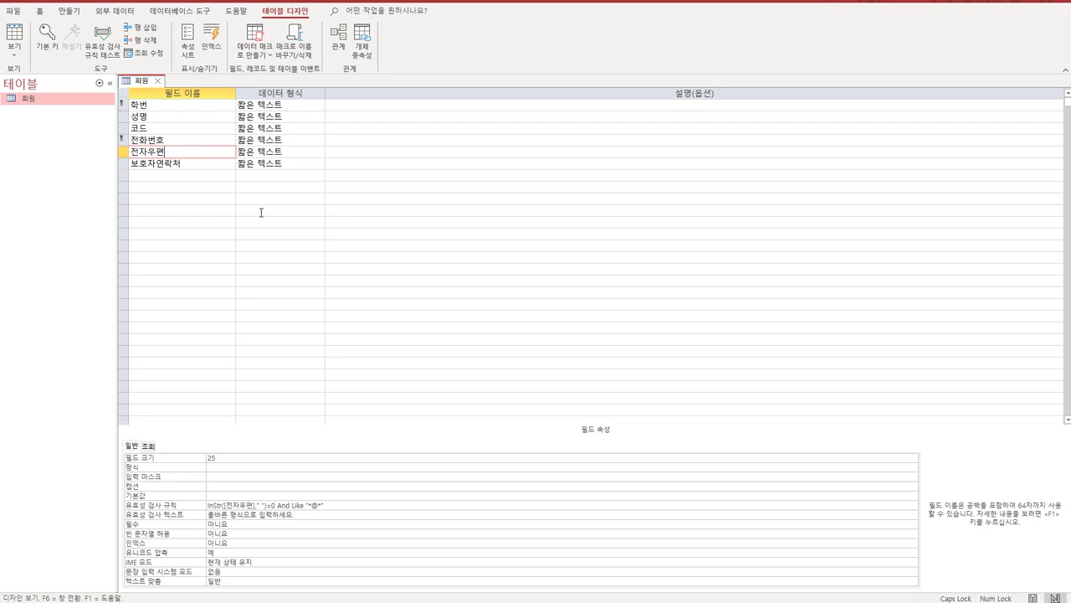
pyautogui.click(263, 564)
pyautogui.click(913, 562)
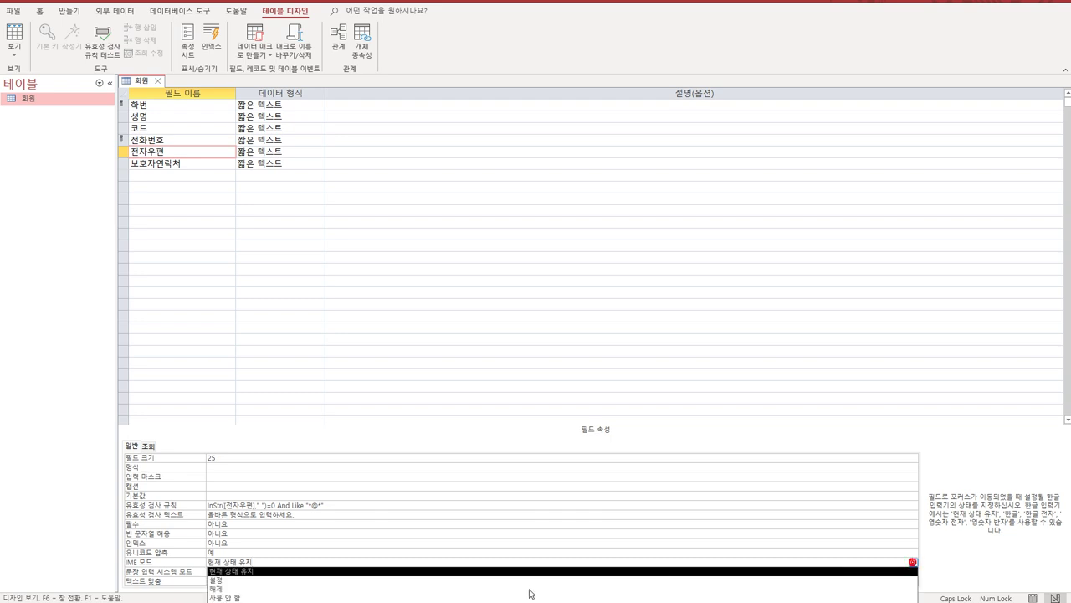
pyautogui.click(251, 602)
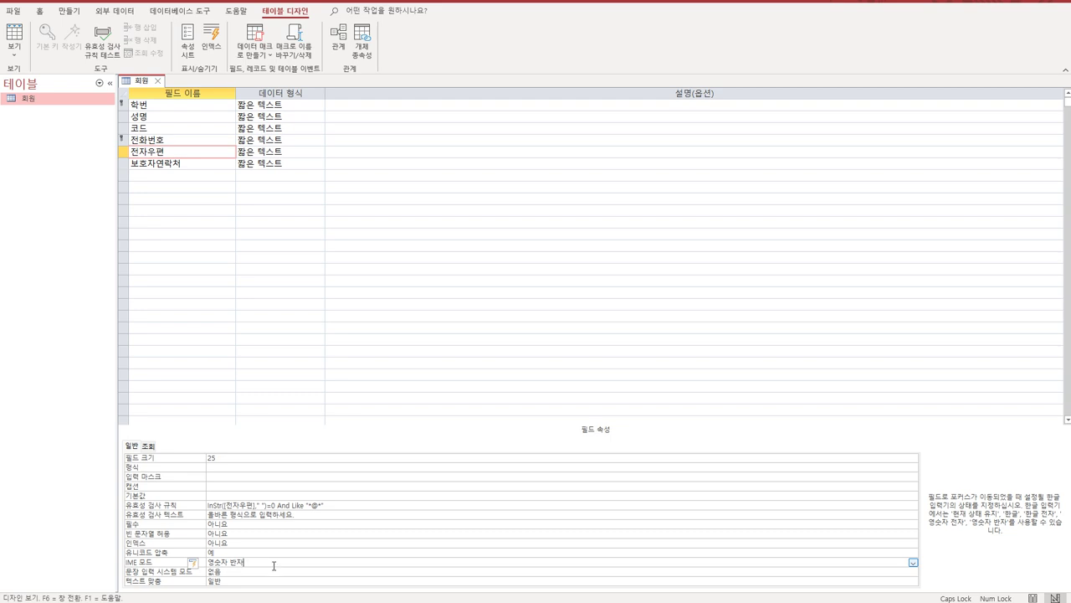
# Step: Set the 성명 field's 인덱스 property to 예(중복 가능), allowing duplicates
pyautogui.click(166, 116)
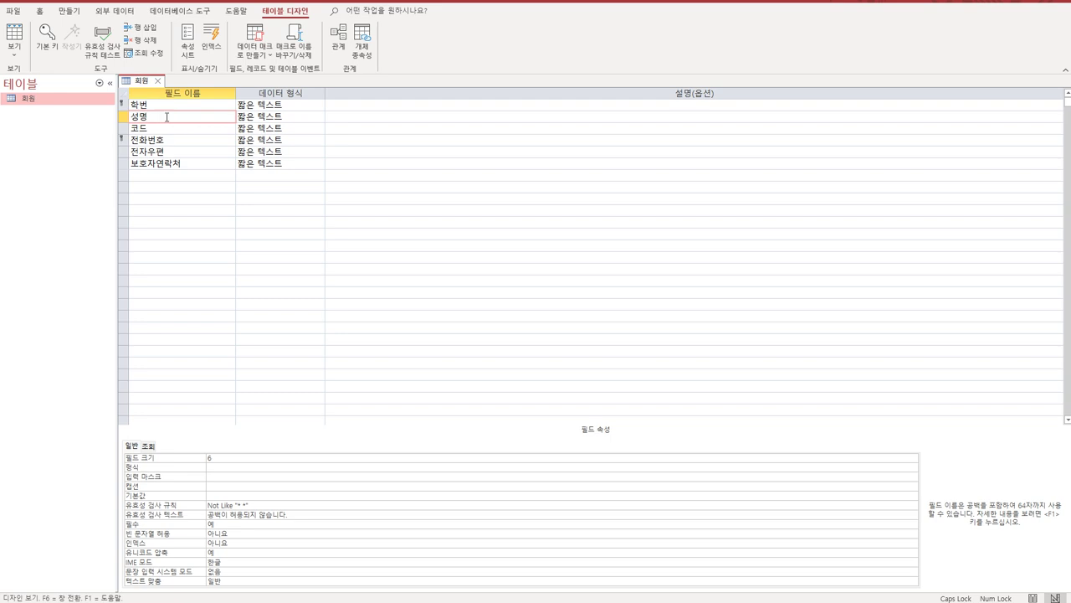
pyautogui.click(252, 546)
pyautogui.click(913, 543)
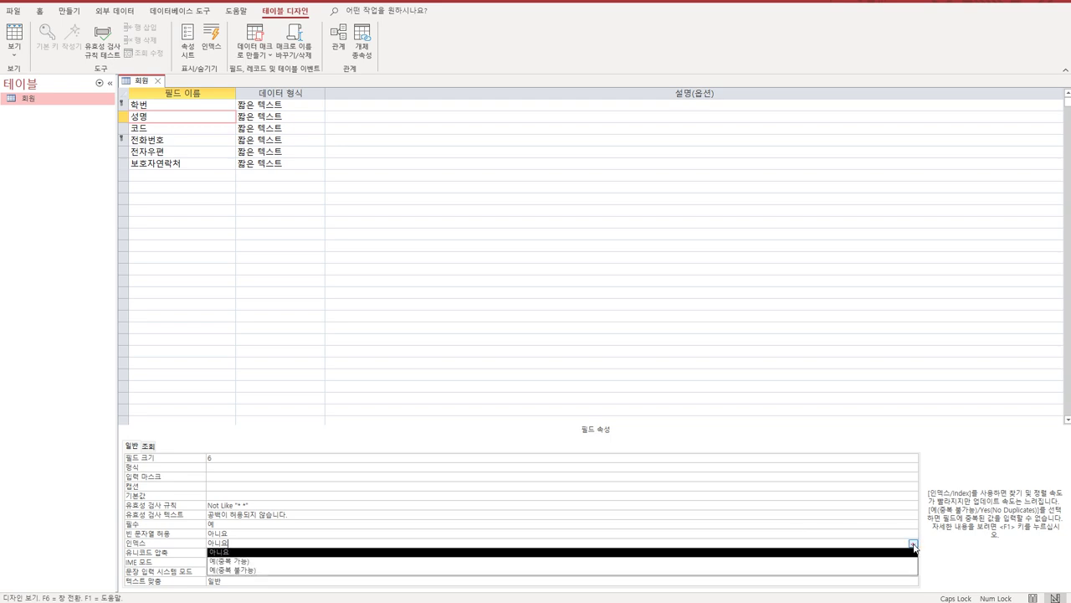
pyautogui.click(790, 564)
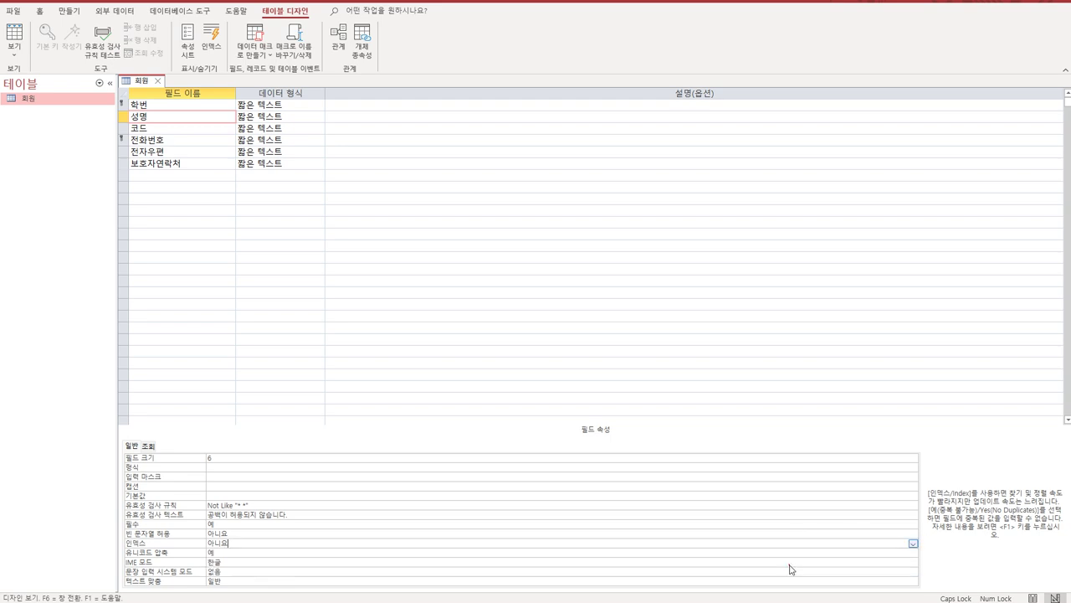
pyautogui.click(360, 546)
# Step: Close the 회원 table, saving its design changes and agreeing to test existing data against the new rules
pyautogui.click(158, 80)
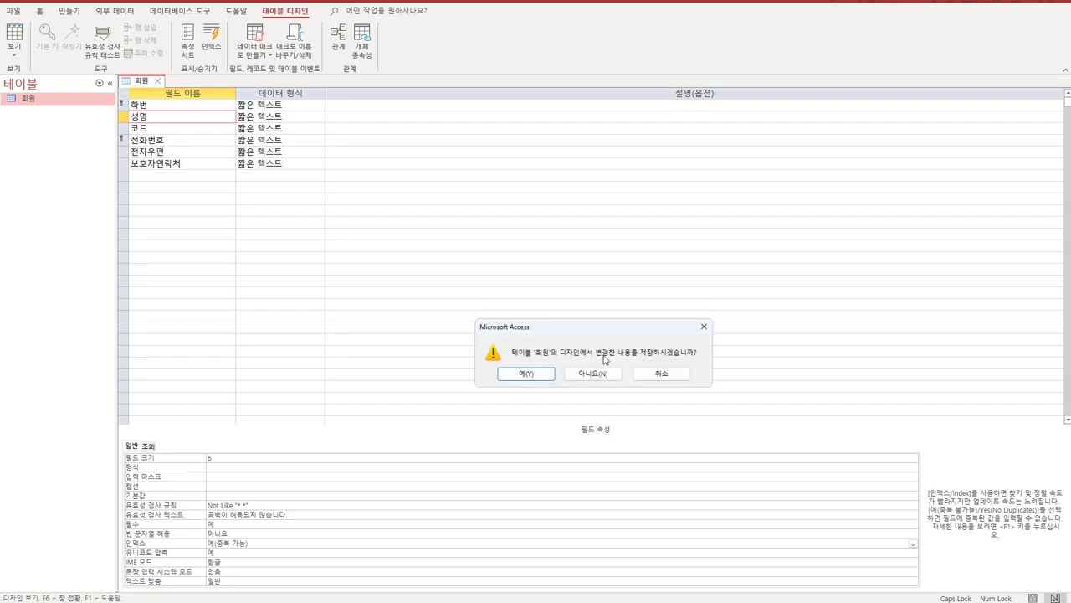
pyautogui.moveTo(601, 327); pyautogui.dragTo(577, 249)
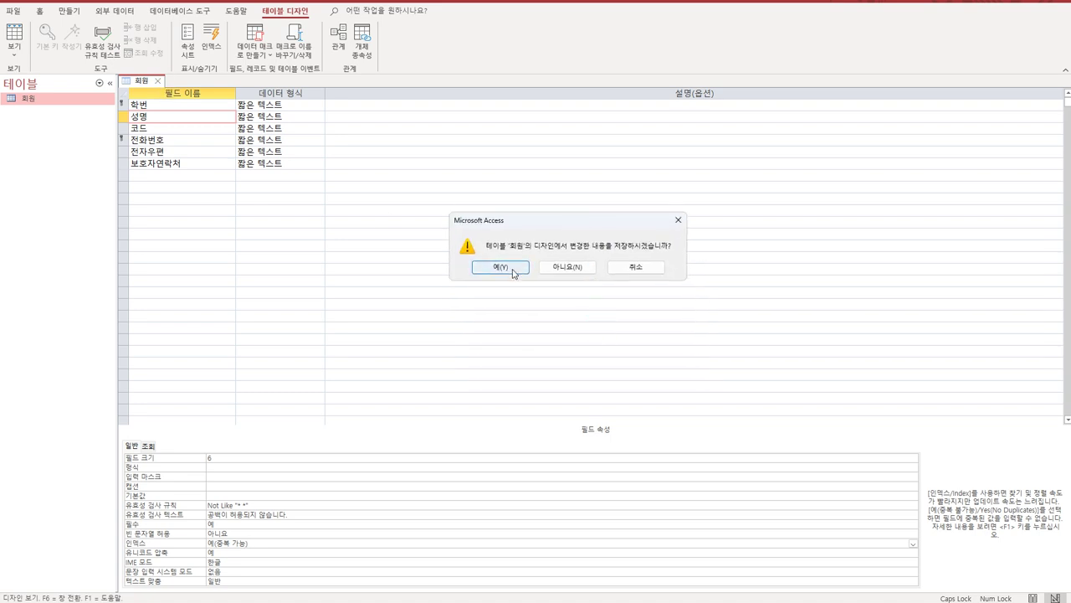
pyautogui.click(513, 270)
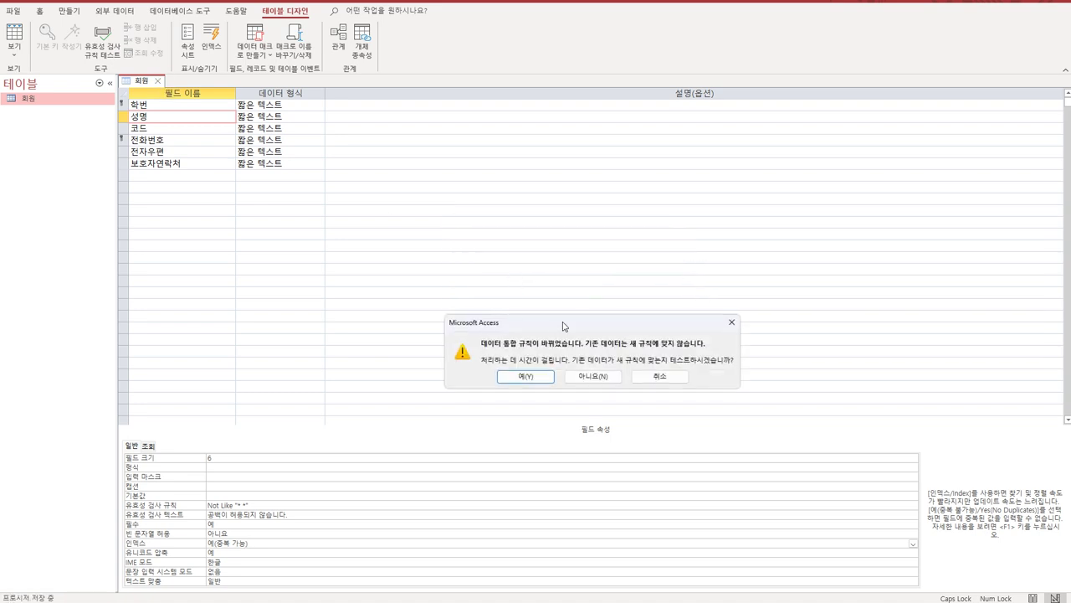
pyautogui.moveTo(564, 325); pyautogui.dragTo(535, 231)
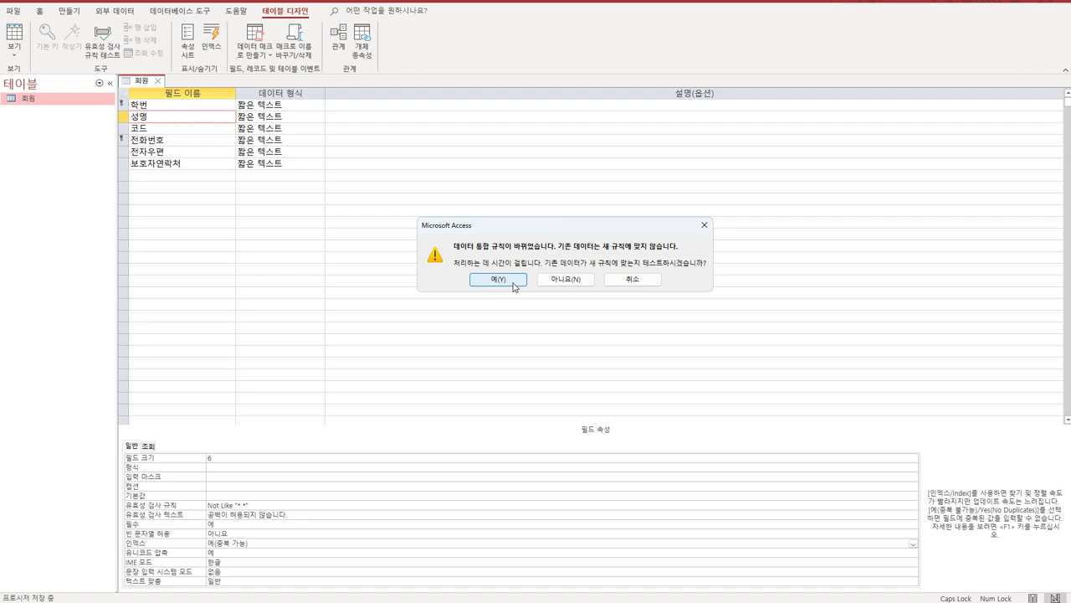
pyautogui.click(512, 281)
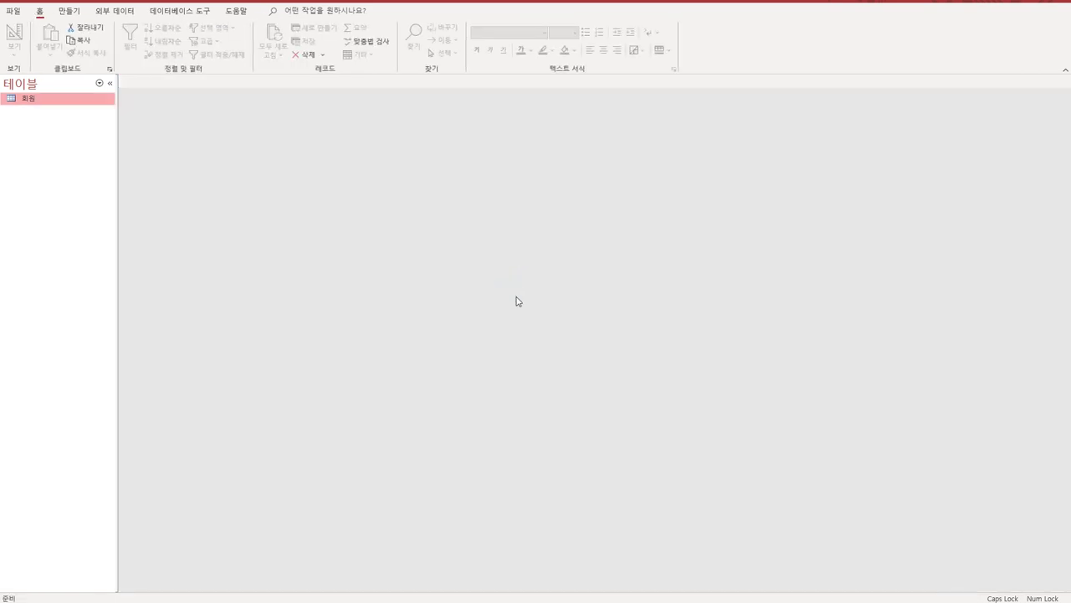